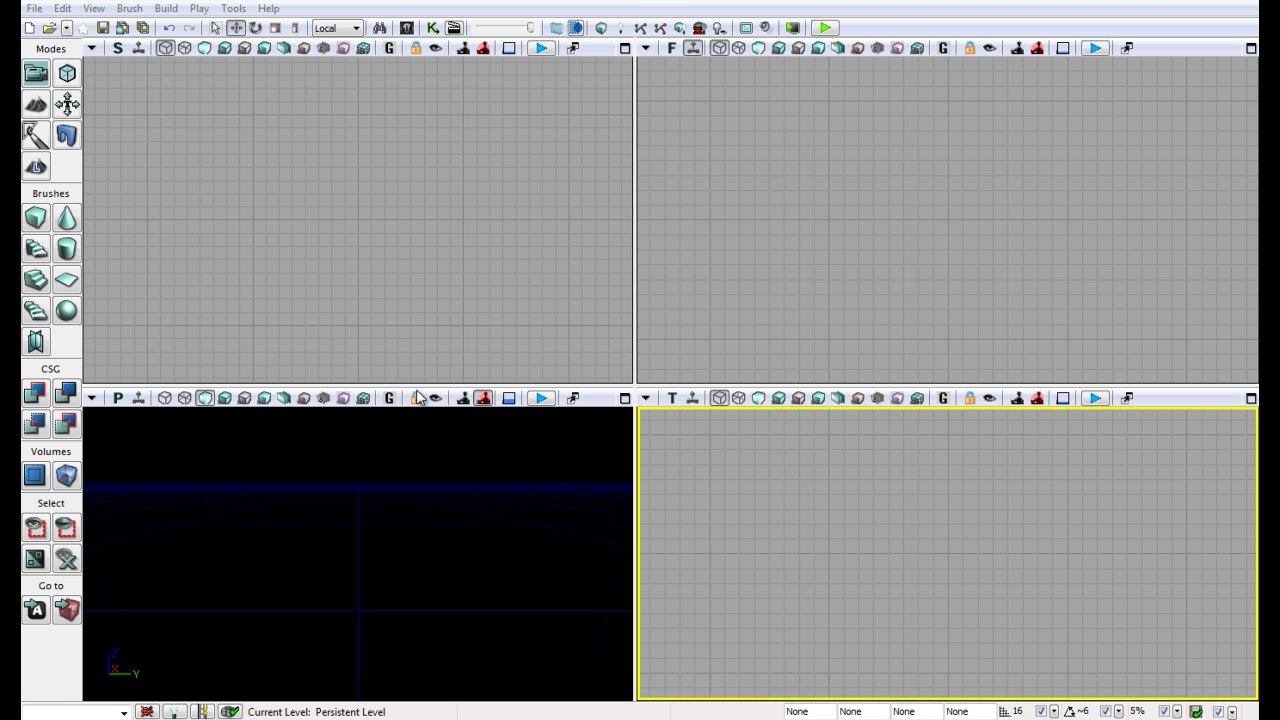
# - Place the S_HU_Walls_SM_Flat static mesh from the Content Browser into the perspective view
pyautogui.click(383, 487)
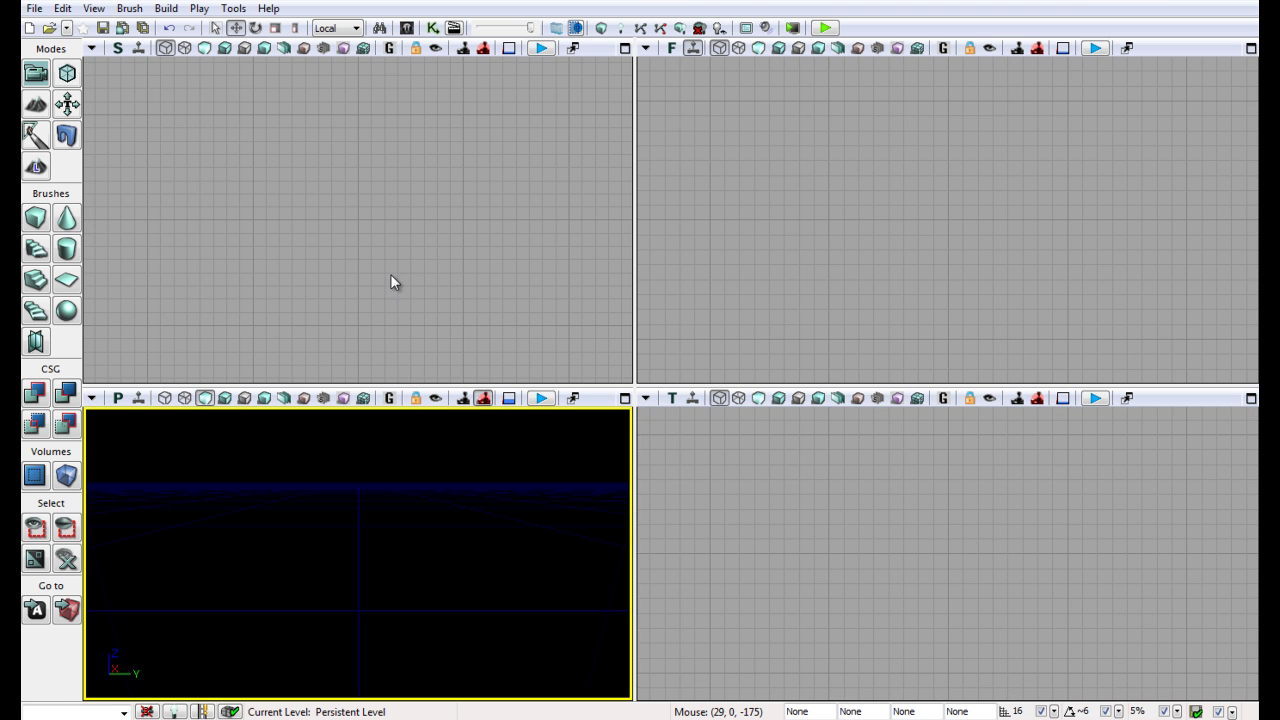
pyautogui.click(407, 28)
pyautogui.moveTo(765, 5); pyautogui.dragTo(897, 5)
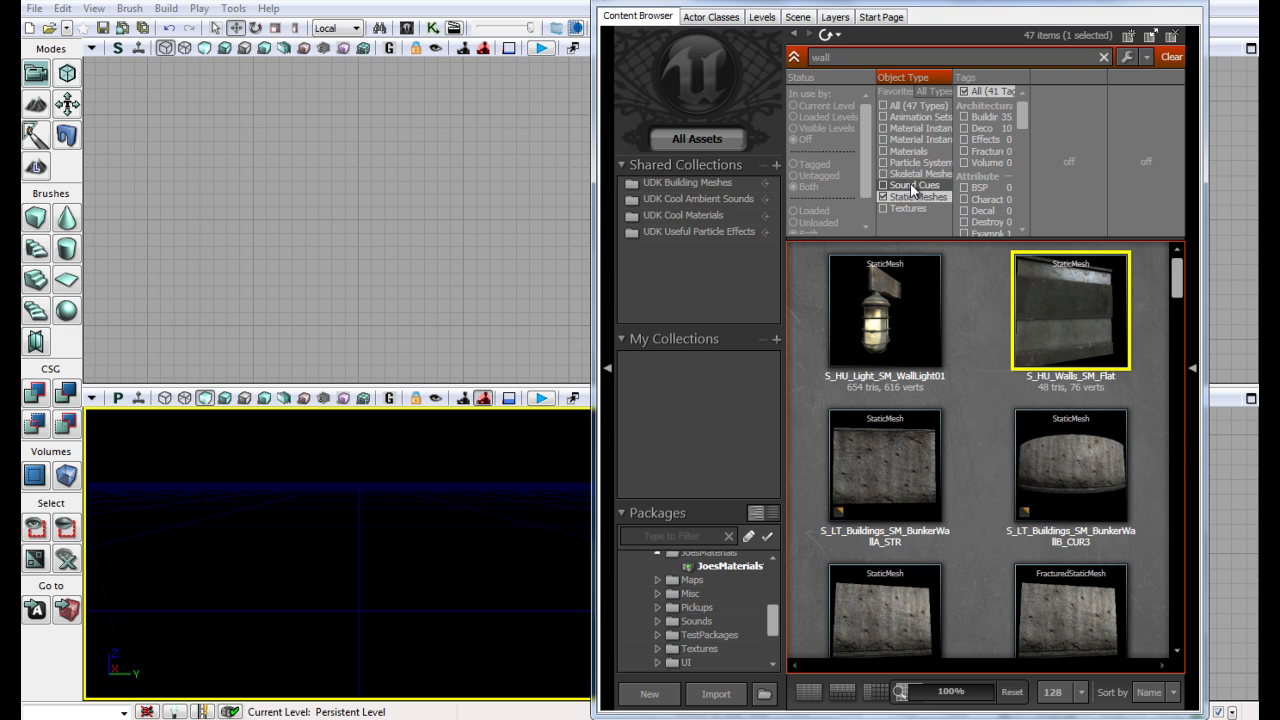
pyautogui.moveTo(1071, 312); pyautogui.dragTo(406, 514)
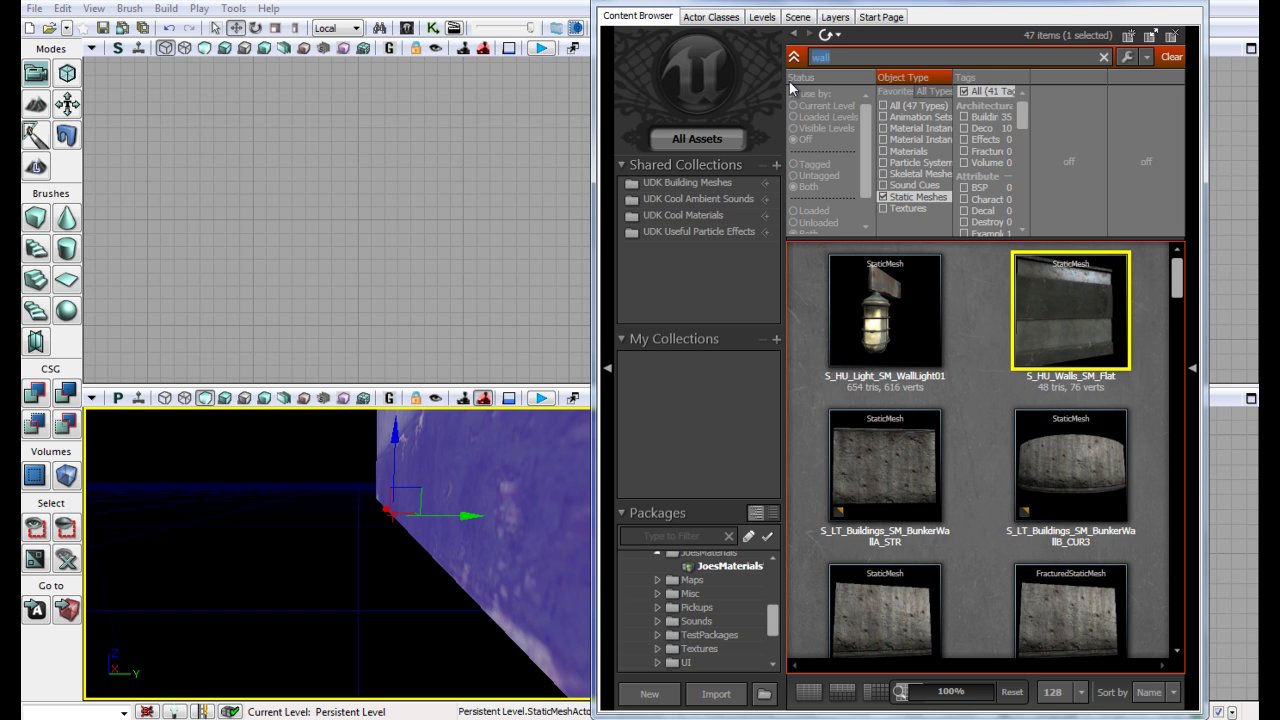
# - Search the static meshes for "floor" and place S_NEC_Floors_SM_Walkway_STR1 in the perspective view beside the wall
pyautogui.write('floor')
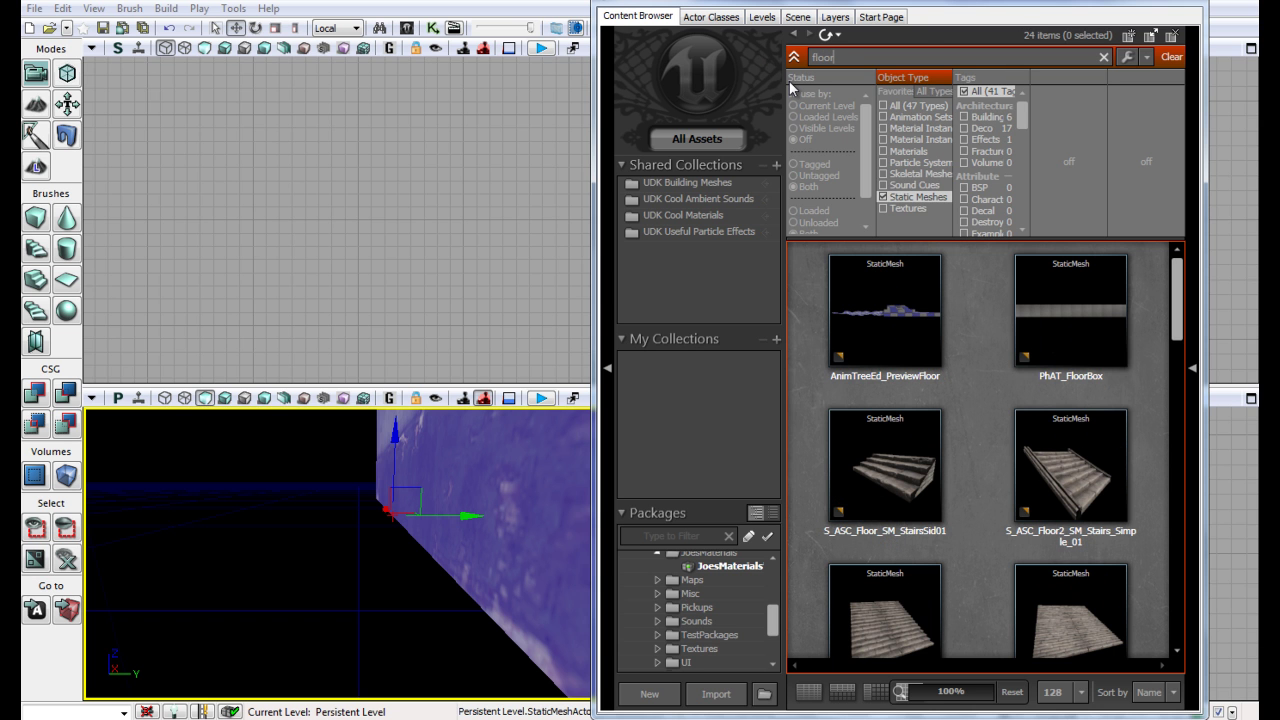
pyautogui.moveTo(1169, 300); pyautogui.dragTo(1179, 610)
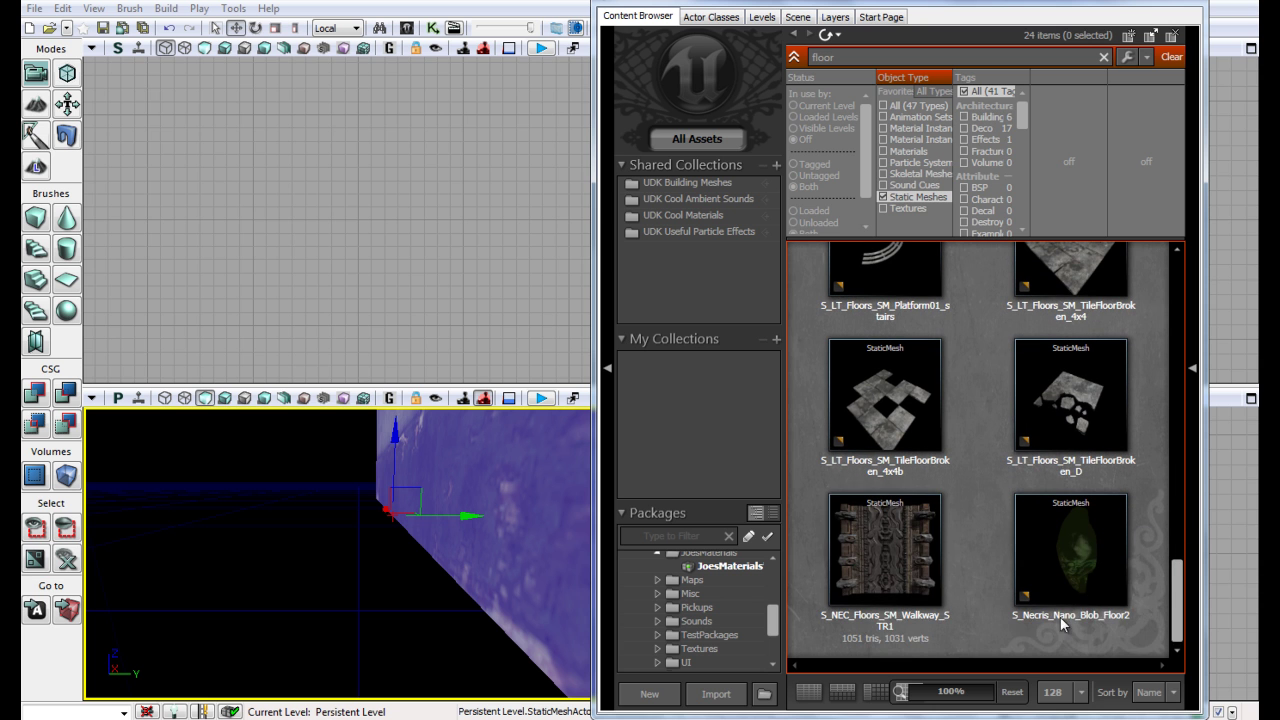
pyautogui.moveTo(910, 577)
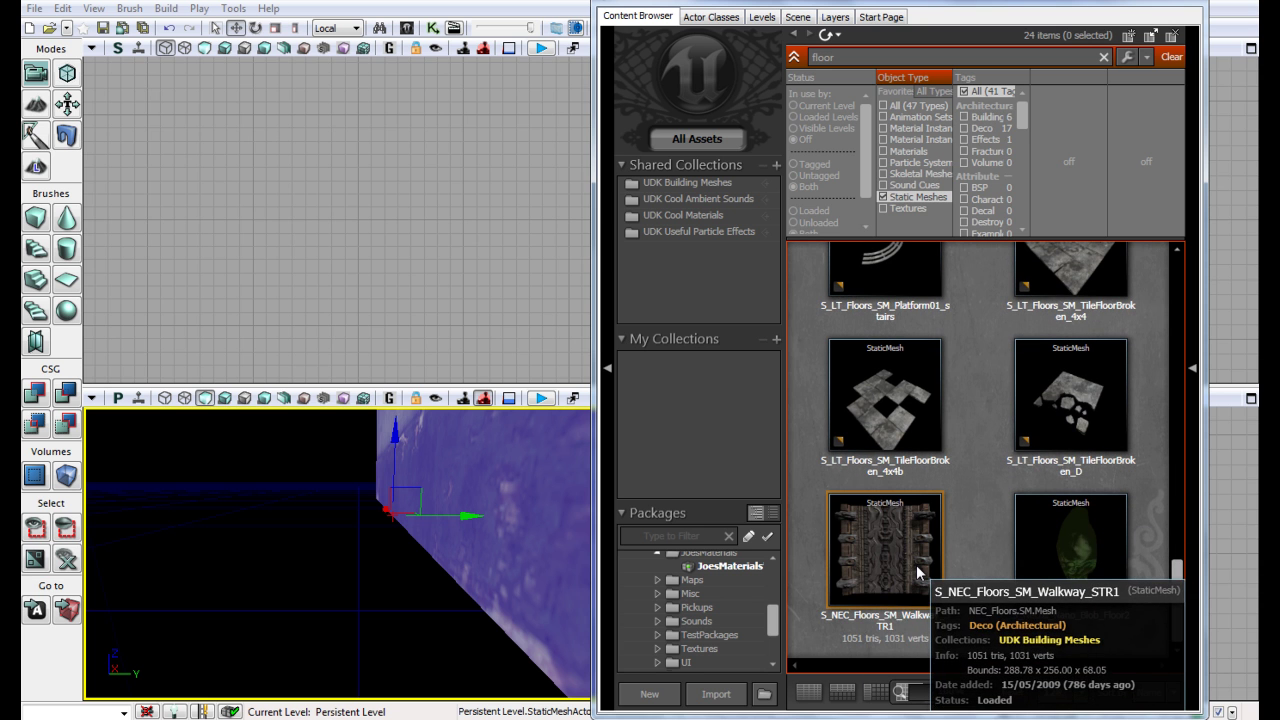
pyautogui.click(910, 572)
pyautogui.moveTo(910, 572); pyautogui.dragTo(237, 625)
pyautogui.click(175, 585)
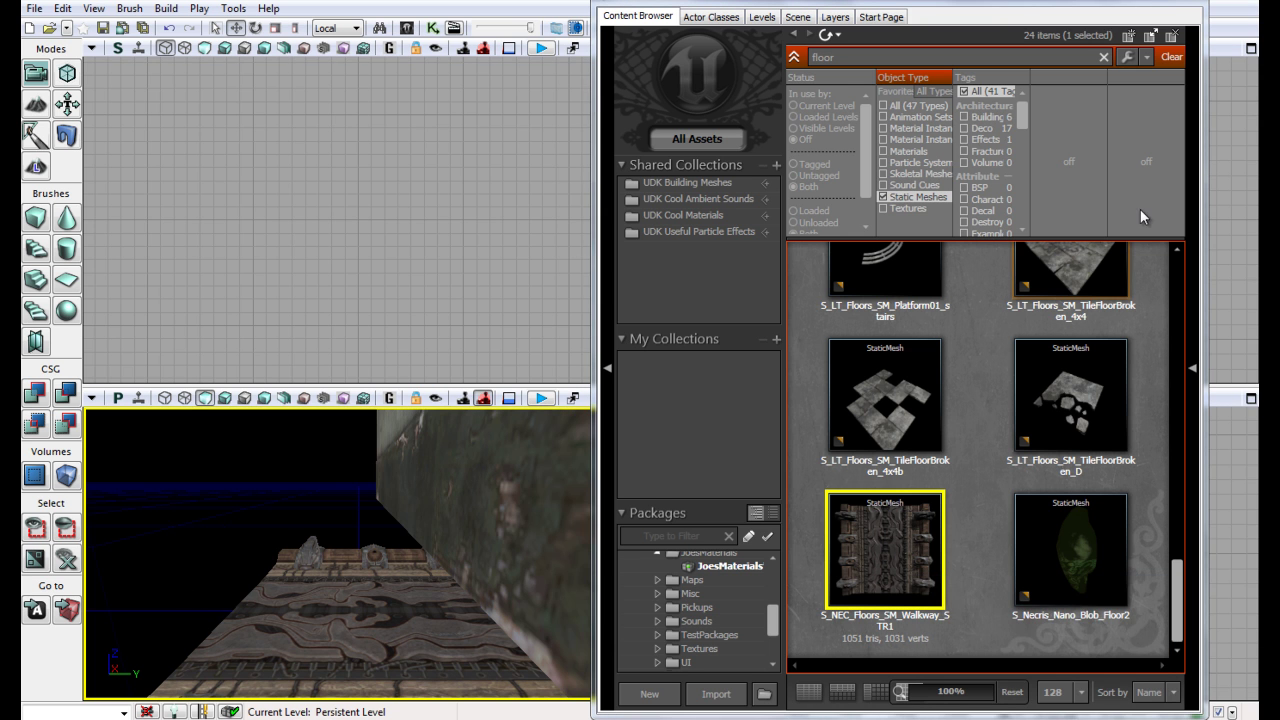
pyautogui.click(1185, 4)
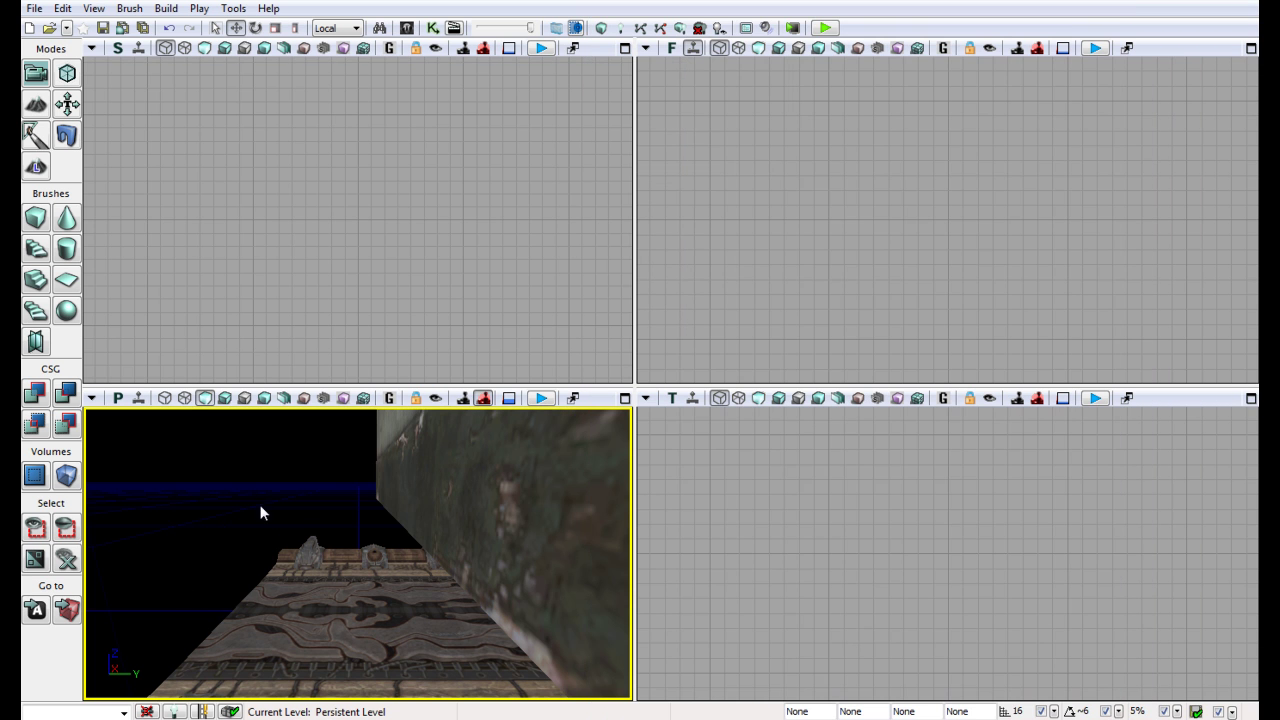
# - Build a cube builder brush with X 1024, Y 1024 and Z 64
pyautogui.moveTo(258, 513); pyautogui.dragTo(184, 455, button='right')
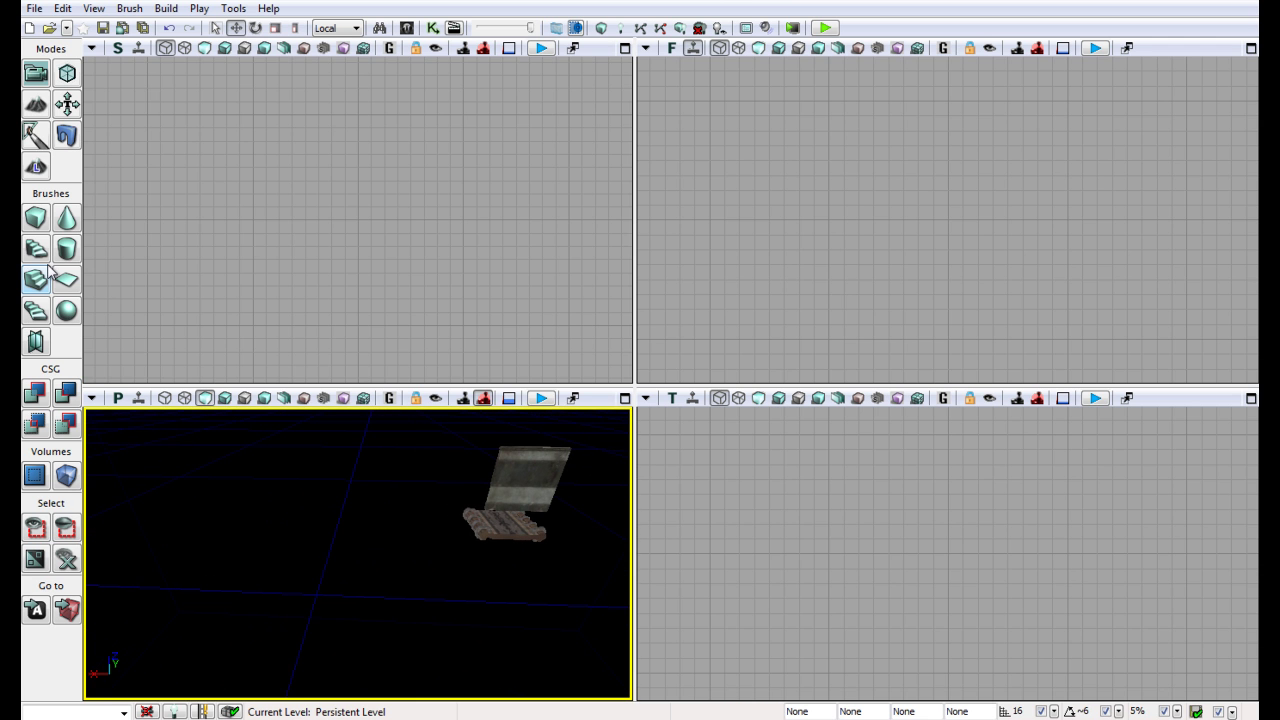
pyautogui.press('b')
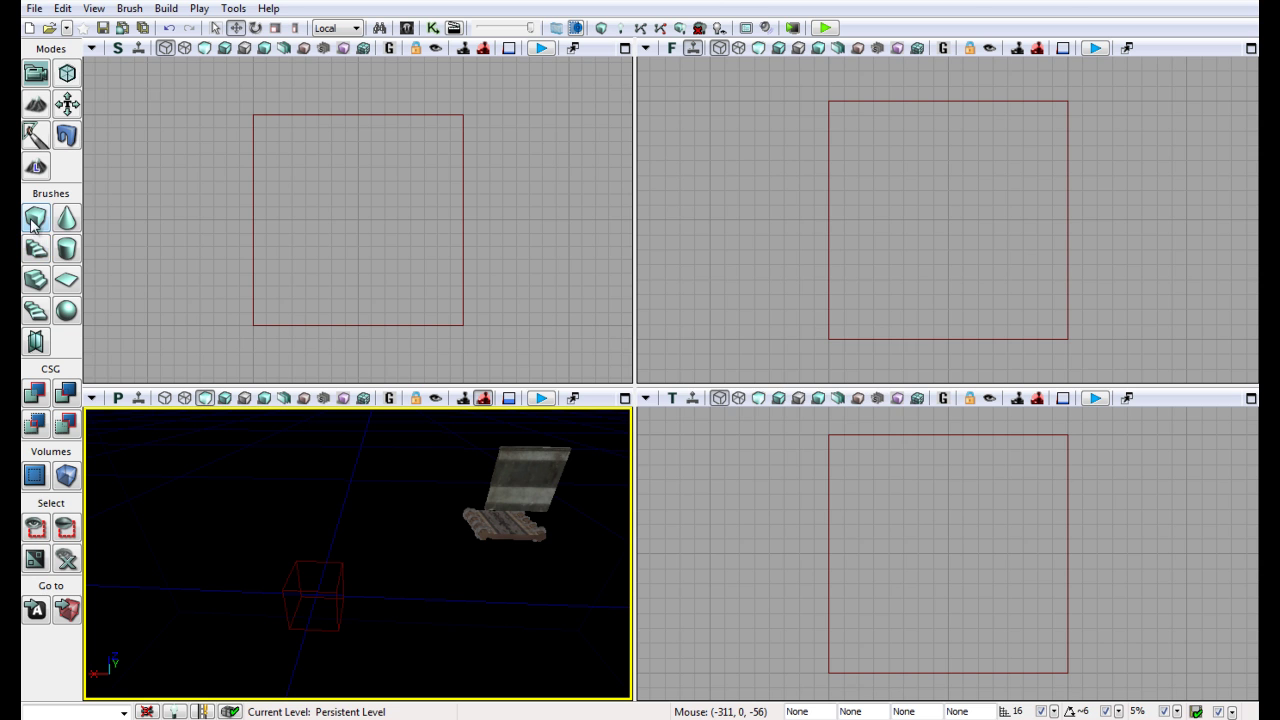
pyautogui.rightClick(36, 218)
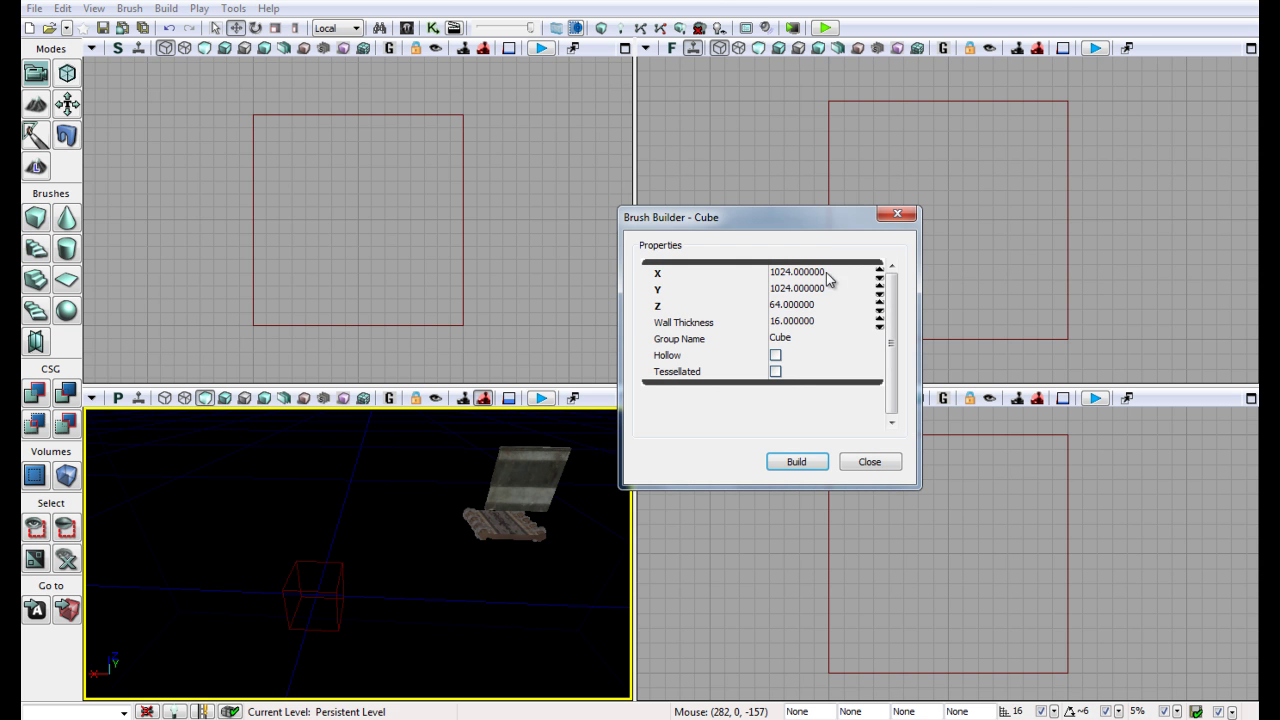
pyautogui.click(818, 465)
pyautogui.click(869, 465)
# - Add the flat cube brush to the level as solid geometry and hide the builder brush
pyautogui.scroll(-3, 467, 629)
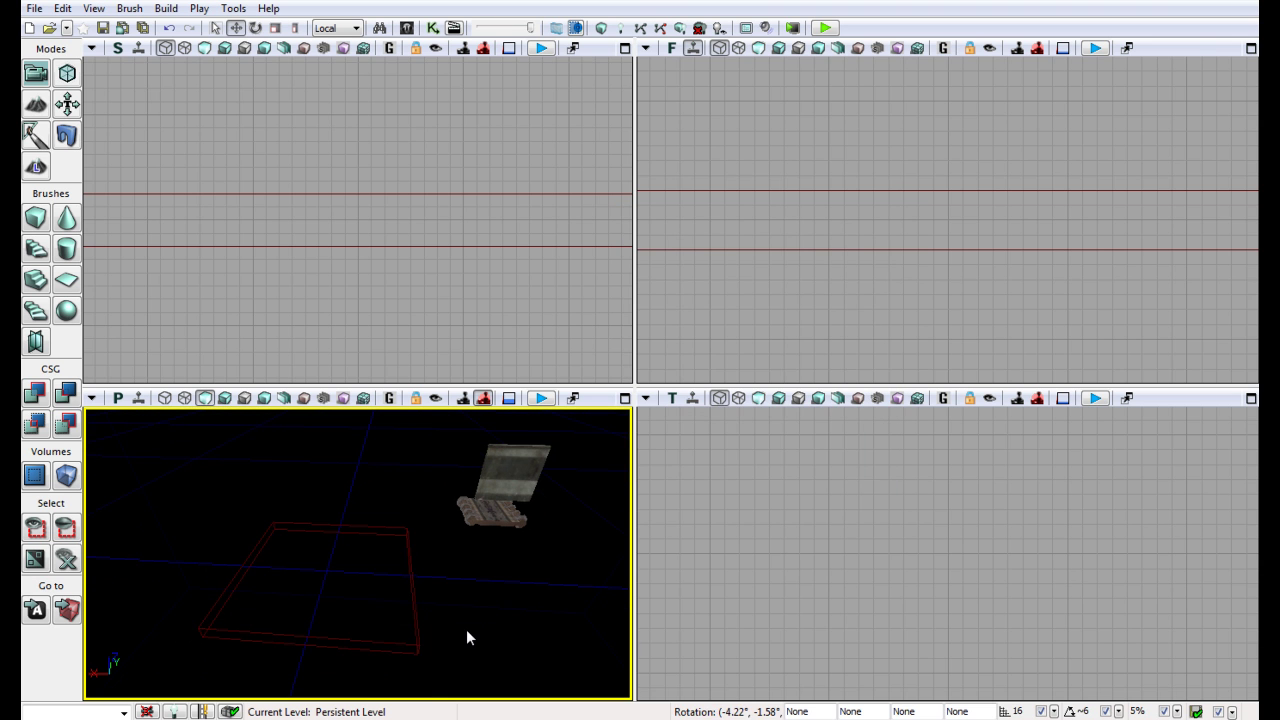
pyautogui.click(35, 394)
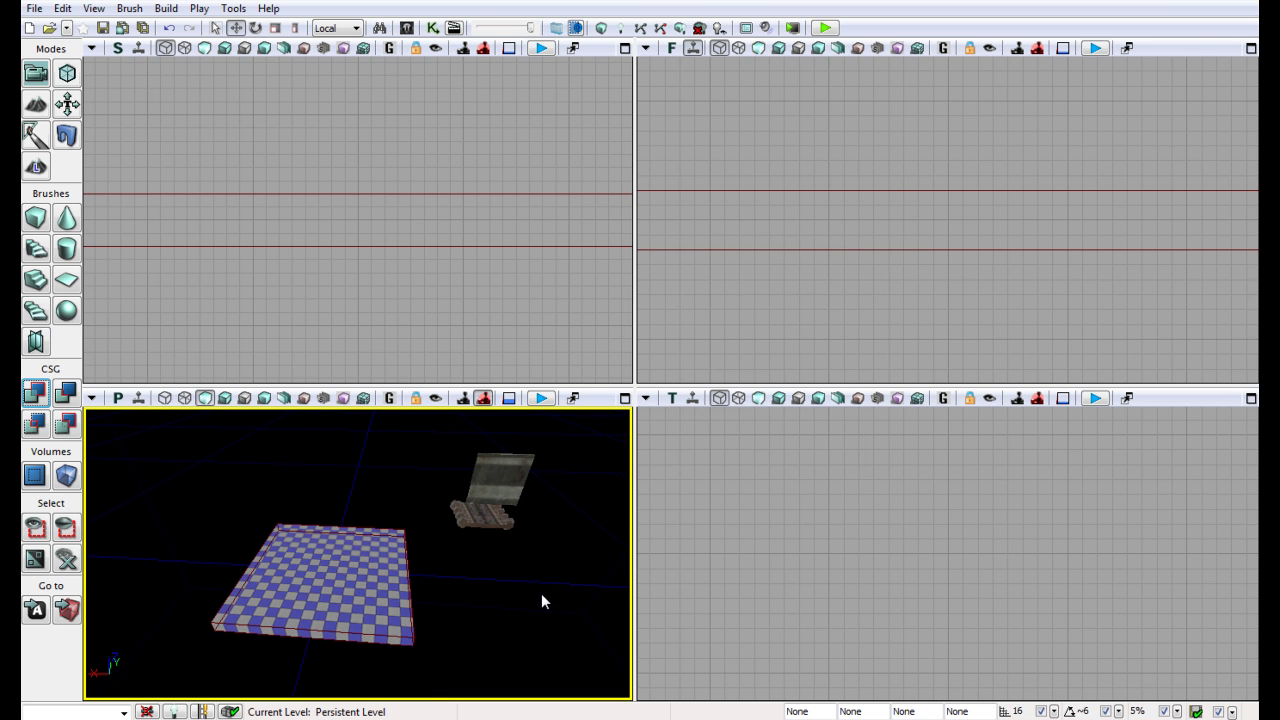
pyautogui.press('b')
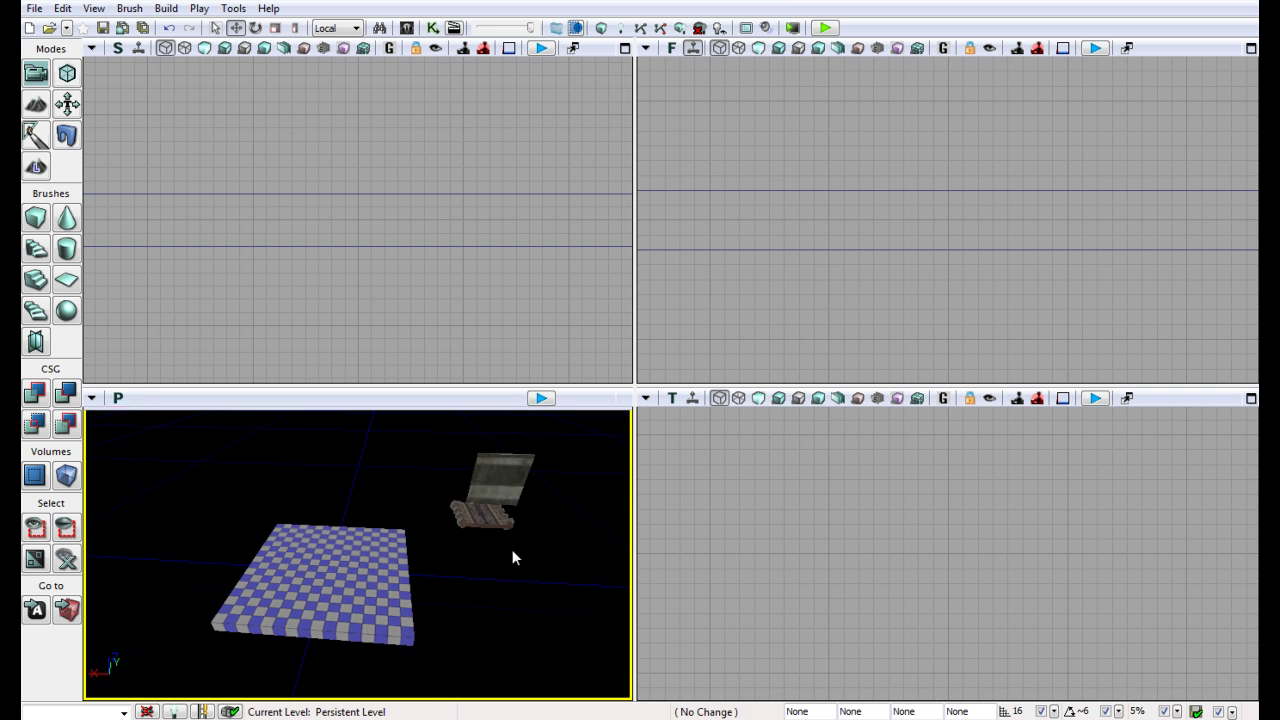
# - In the front view, move the walkway mesh level with the platform so its end meets the platform's side edge
pyautogui.moveTo(512, 549); pyautogui.dragTo(45, 548)
pyautogui.click(280, 536)
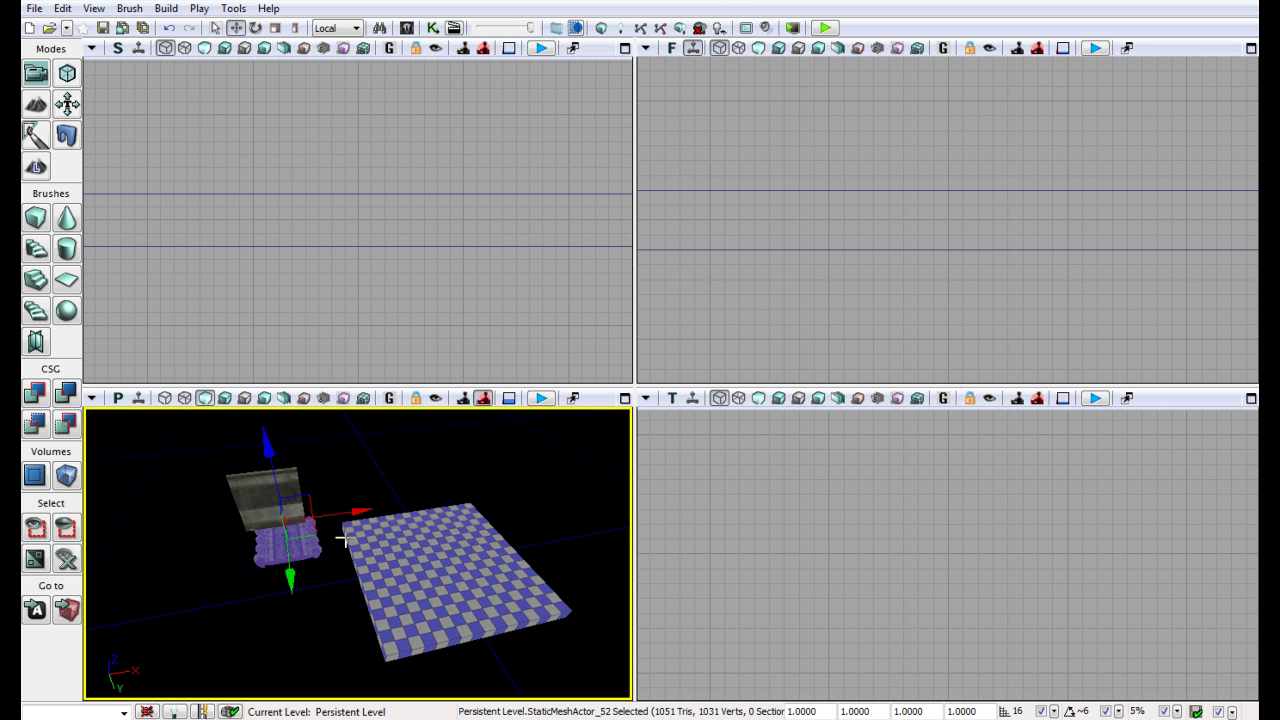
pyautogui.click(926, 324)
pyautogui.scroll(-5, 926, 324)
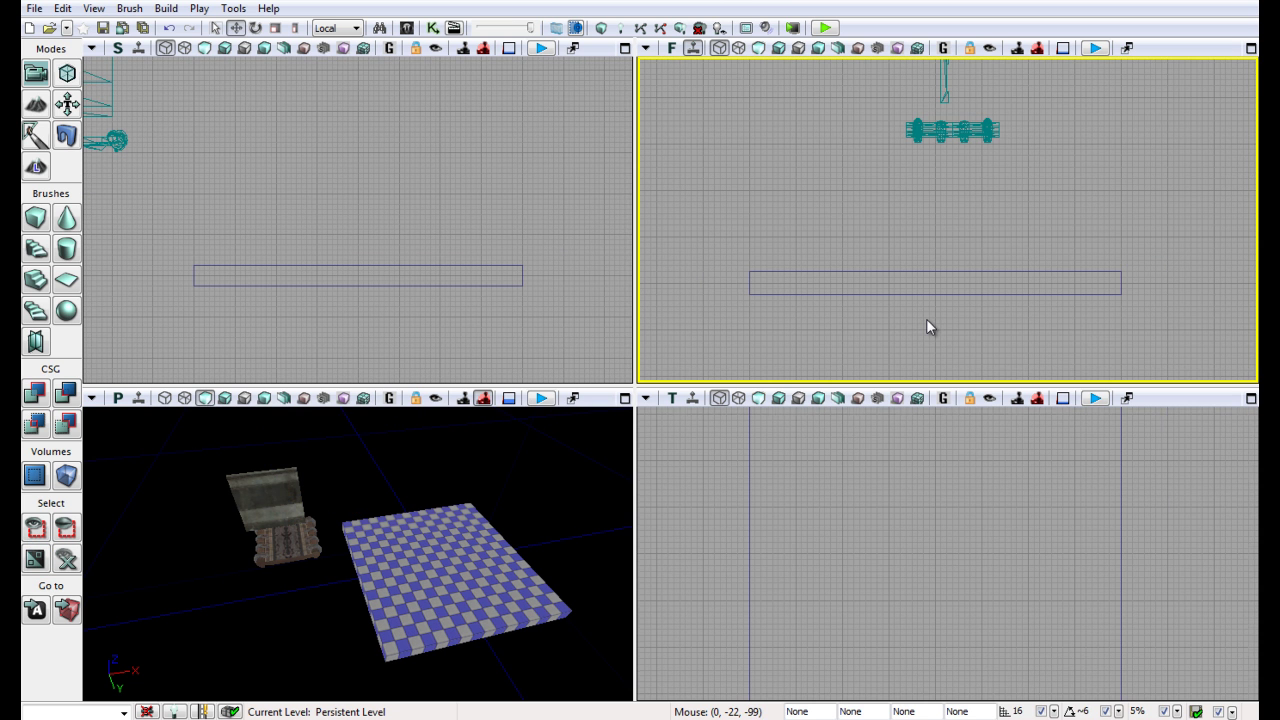
pyautogui.click(957, 136)
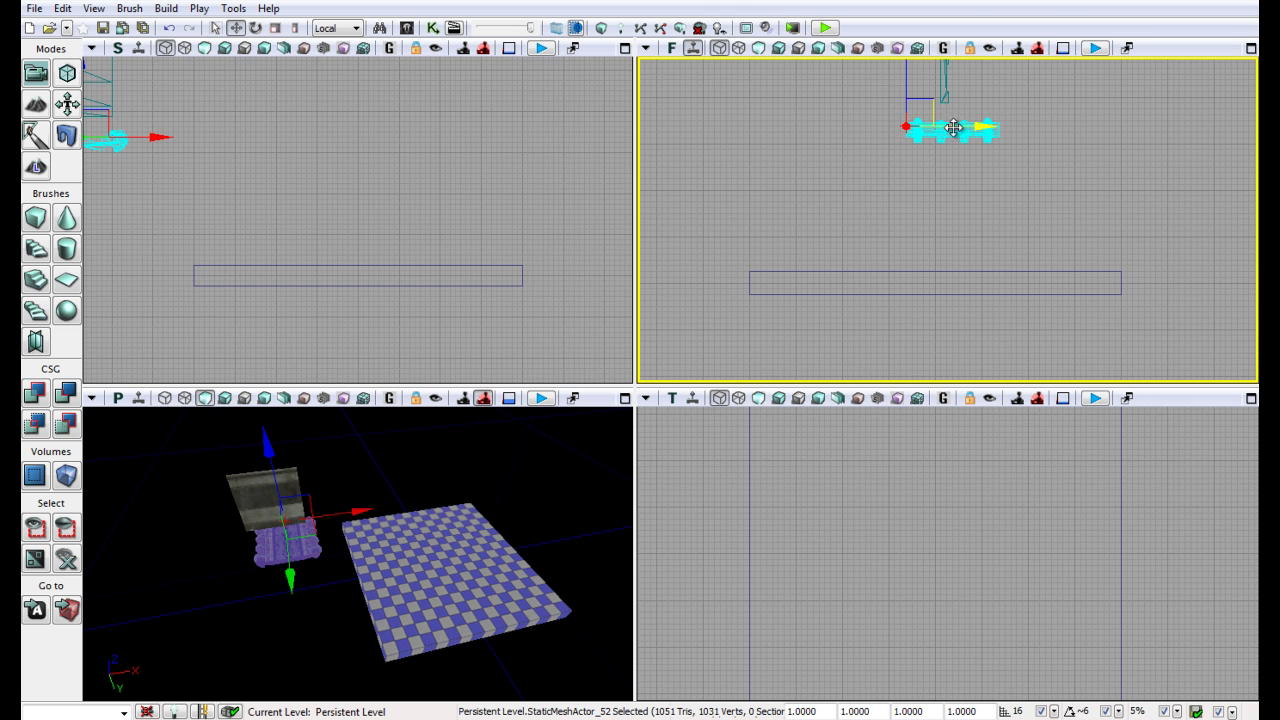
pyautogui.moveTo(954, 129); pyautogui.dragTo(685, 129)
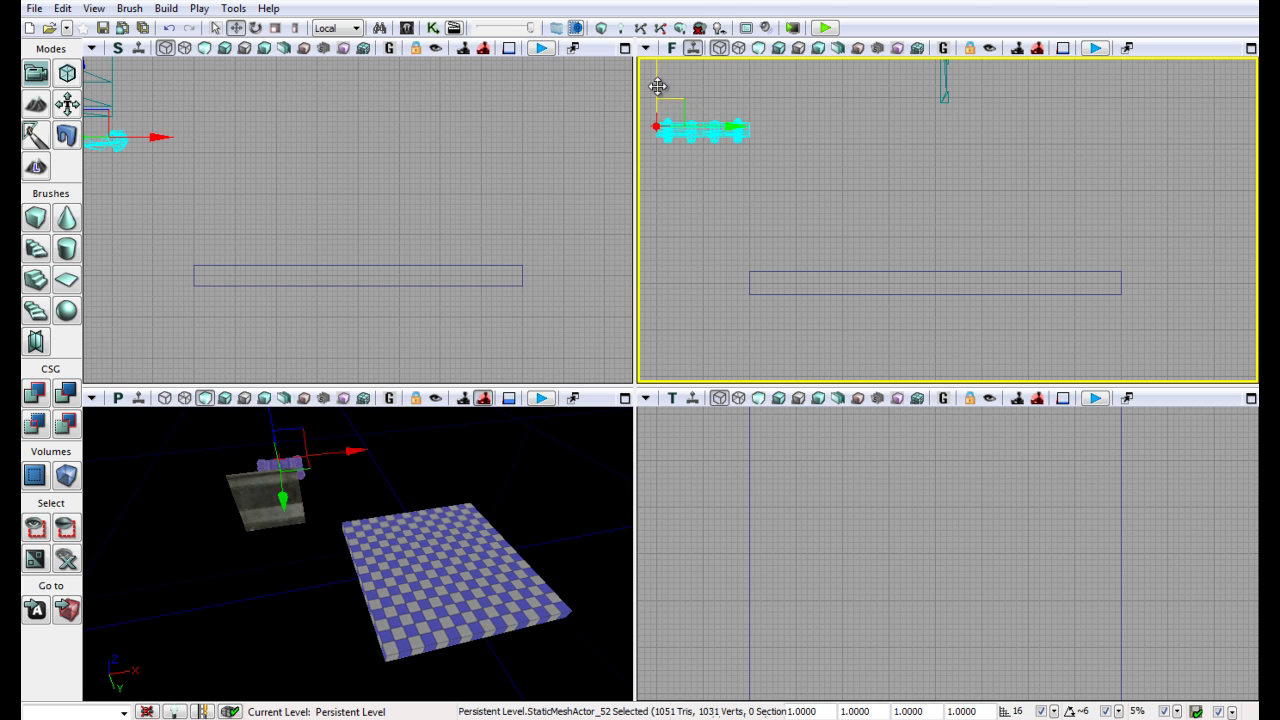
pyautogui.moveTo(660, 83); pyautogui.dragTo(674, 212)
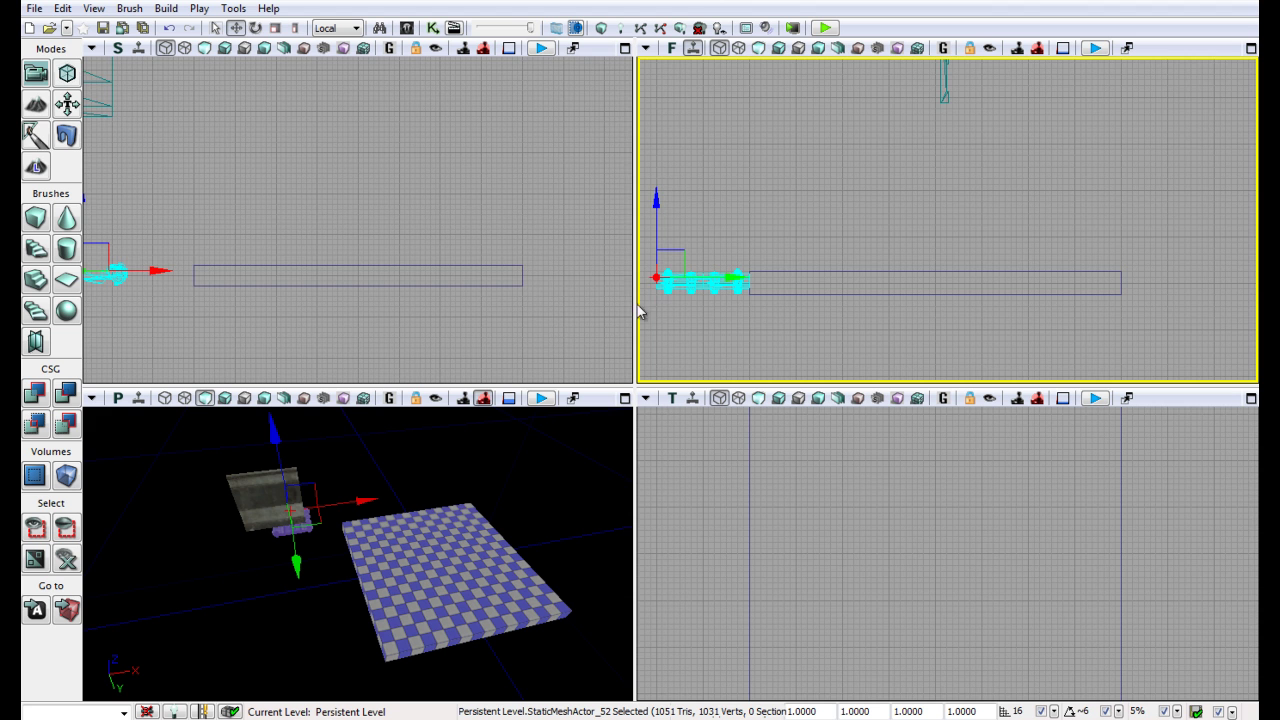
pyautogui.scroll(3, 749, 272)
pyautogui.scroll(-5, 760, 274)
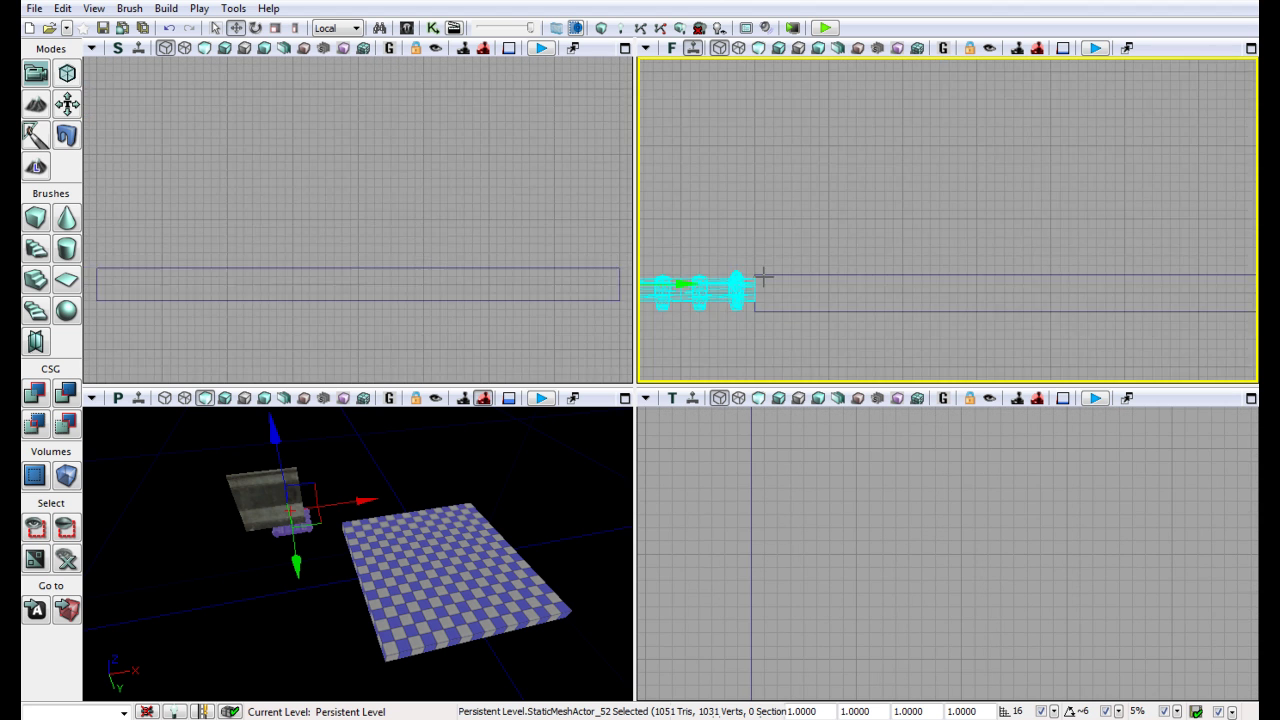
pyautogui.scroll(2, 765, 276)
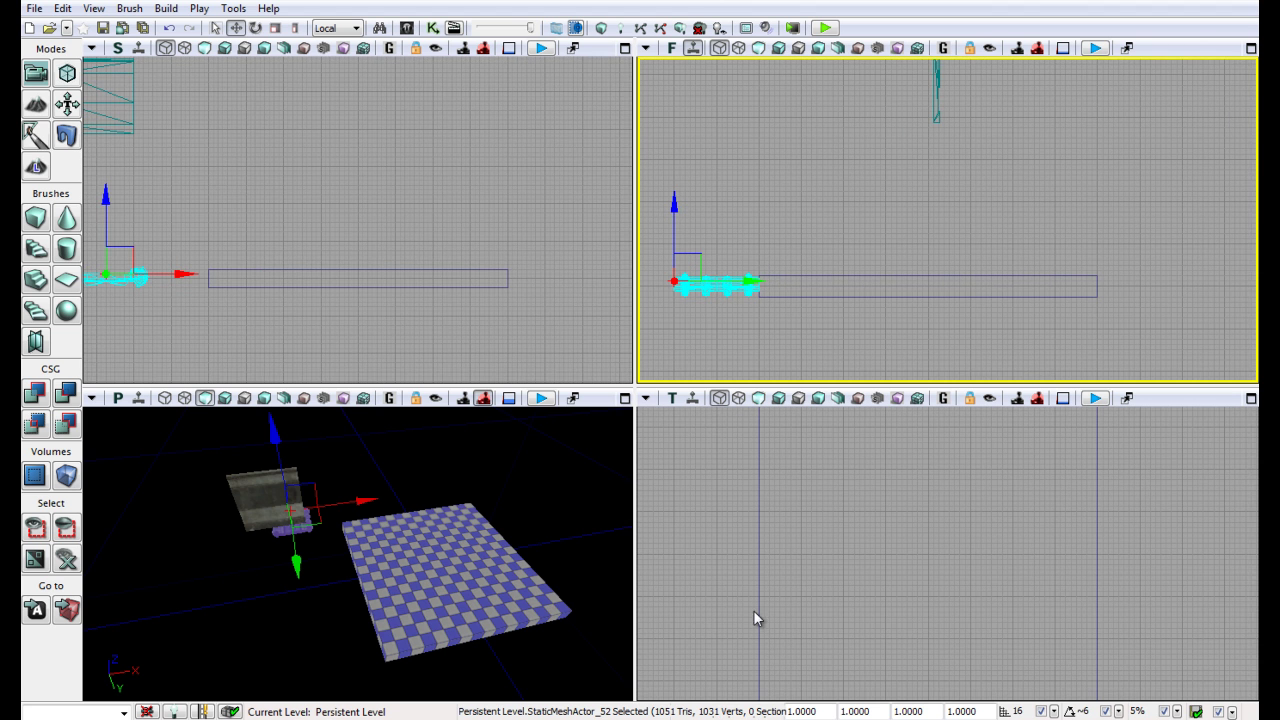
# - In the top view, move the walkway along X to the middle of the platform's edge
pyautogui.moveTo(956, 611); pyautogui.dragTo(956, 462)
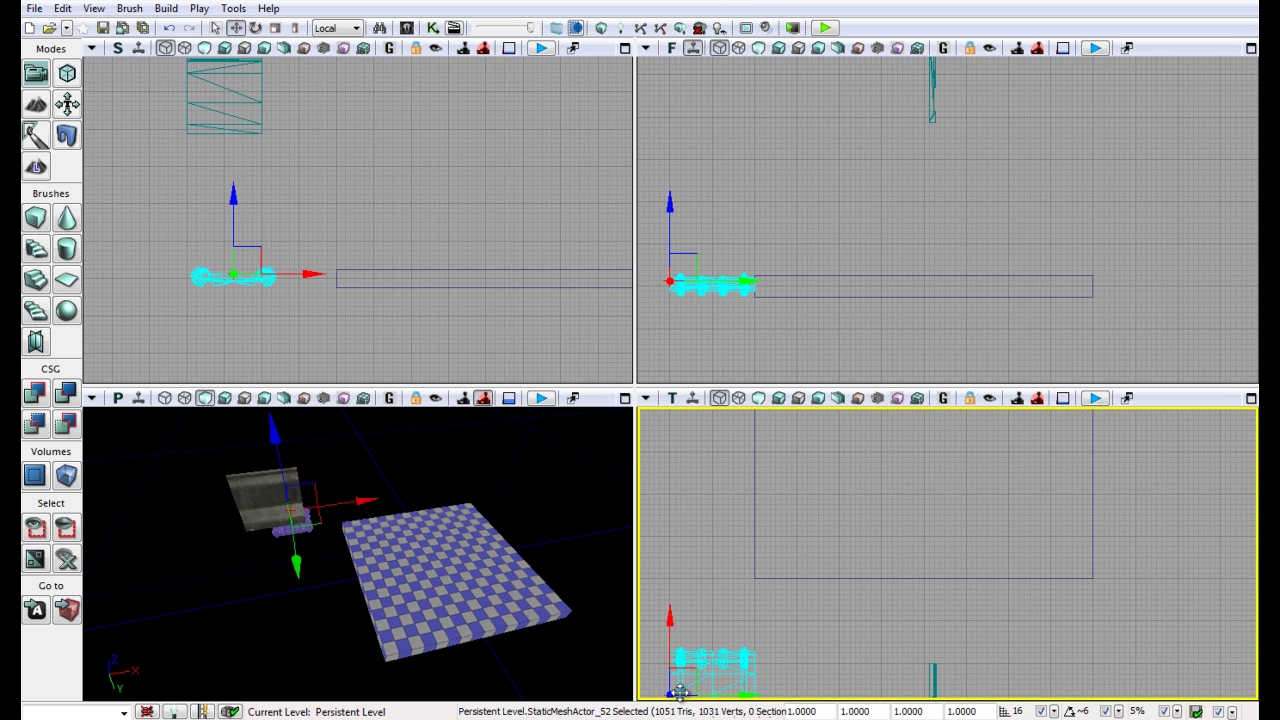
pyautogui.moveTo(669, 648); pyautogui.dragTo(668, 423)
pyautogui.moveTo(827, 508); pyautogui.dragTo(992, 632)
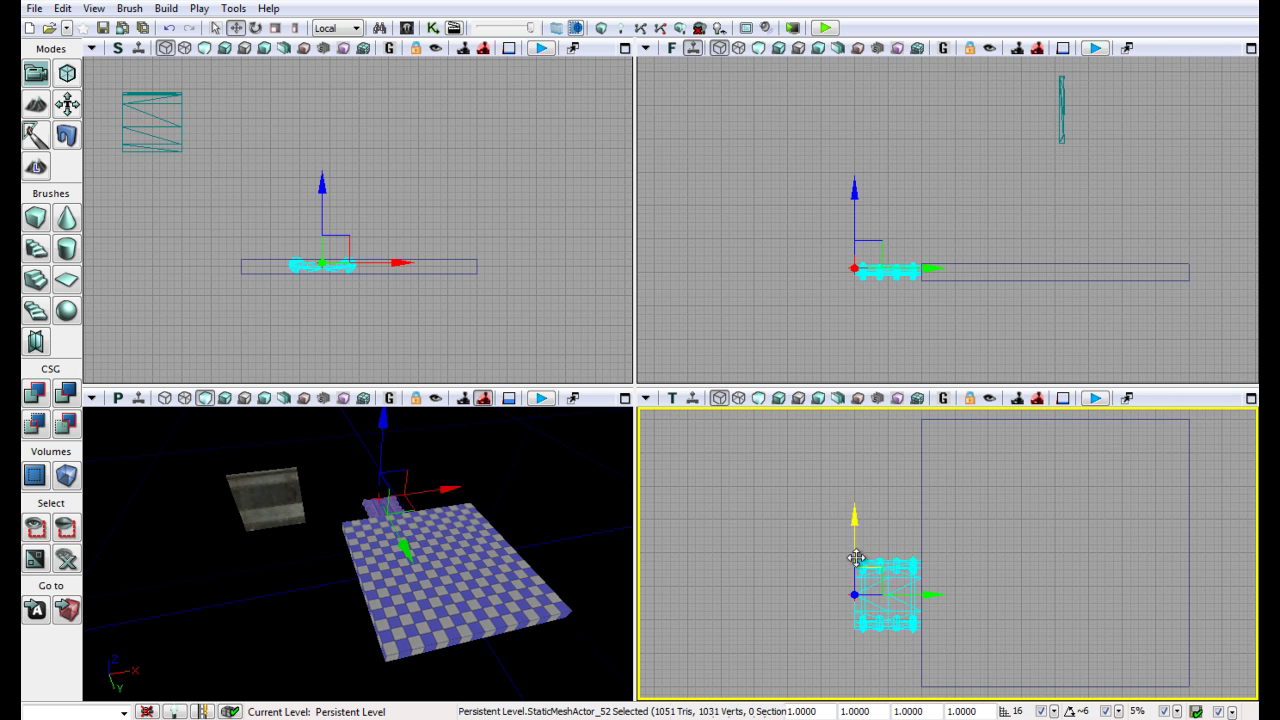
pyautogui.moveTo(857, 558); pyautogui.dragTo(851, 508)
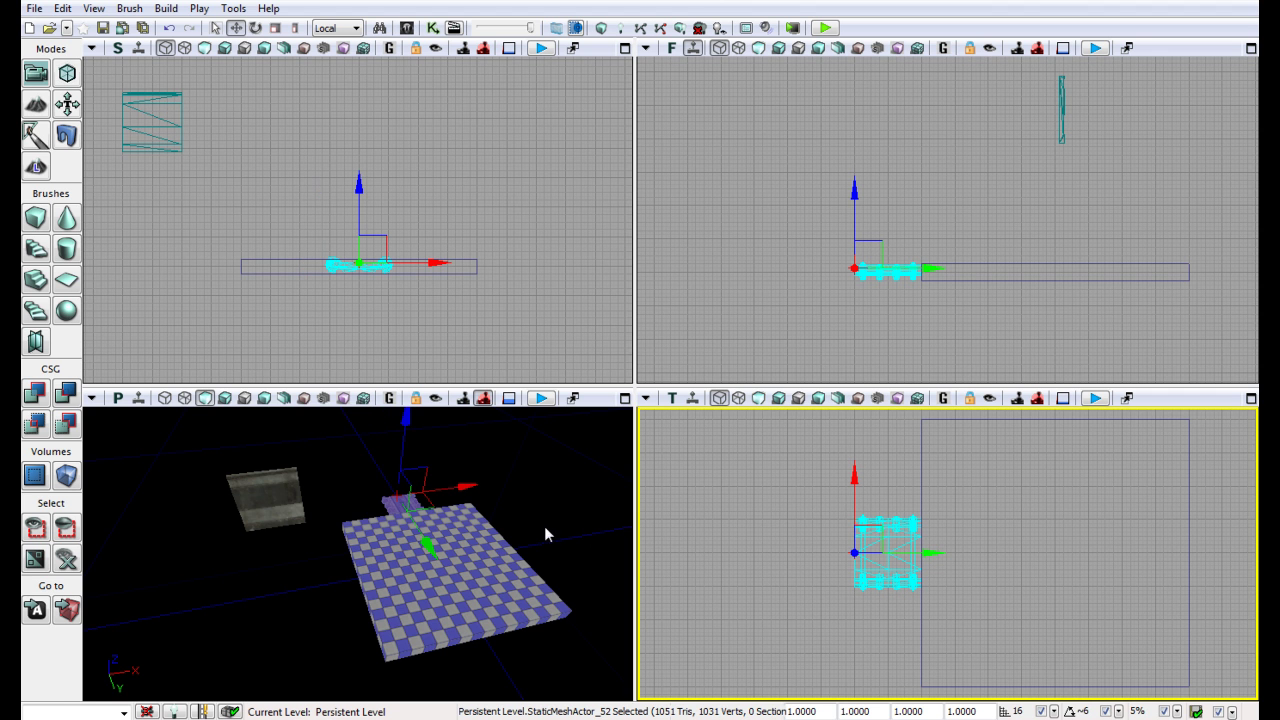
# - Duplicate the walkway twice end to end, extending it away from the platform as a three-piece bridge
pyautogui.moveTo(544, 526); pyautogui.dragTo(634, 500)
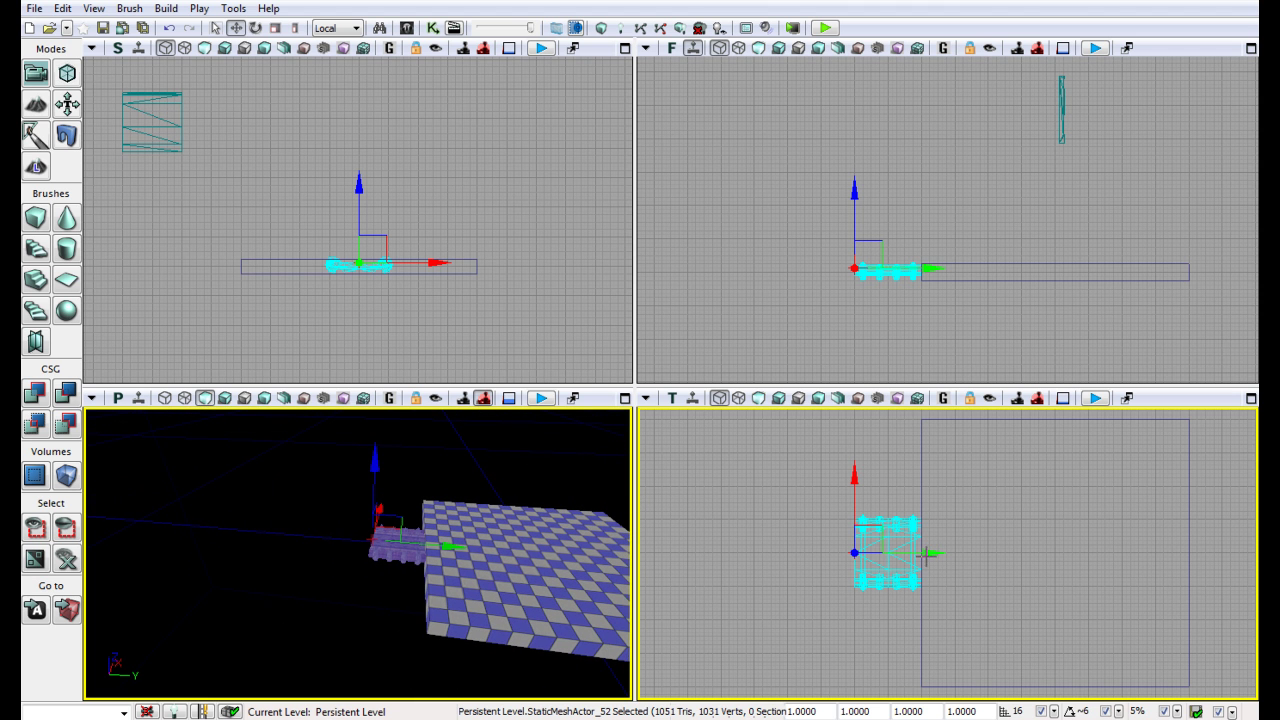
pyautogui.keyDown('alt'); pyautogui.moveTo(908, 551); pyautogui.dragTo(818, 549); pyautogui.keyUp('alt')
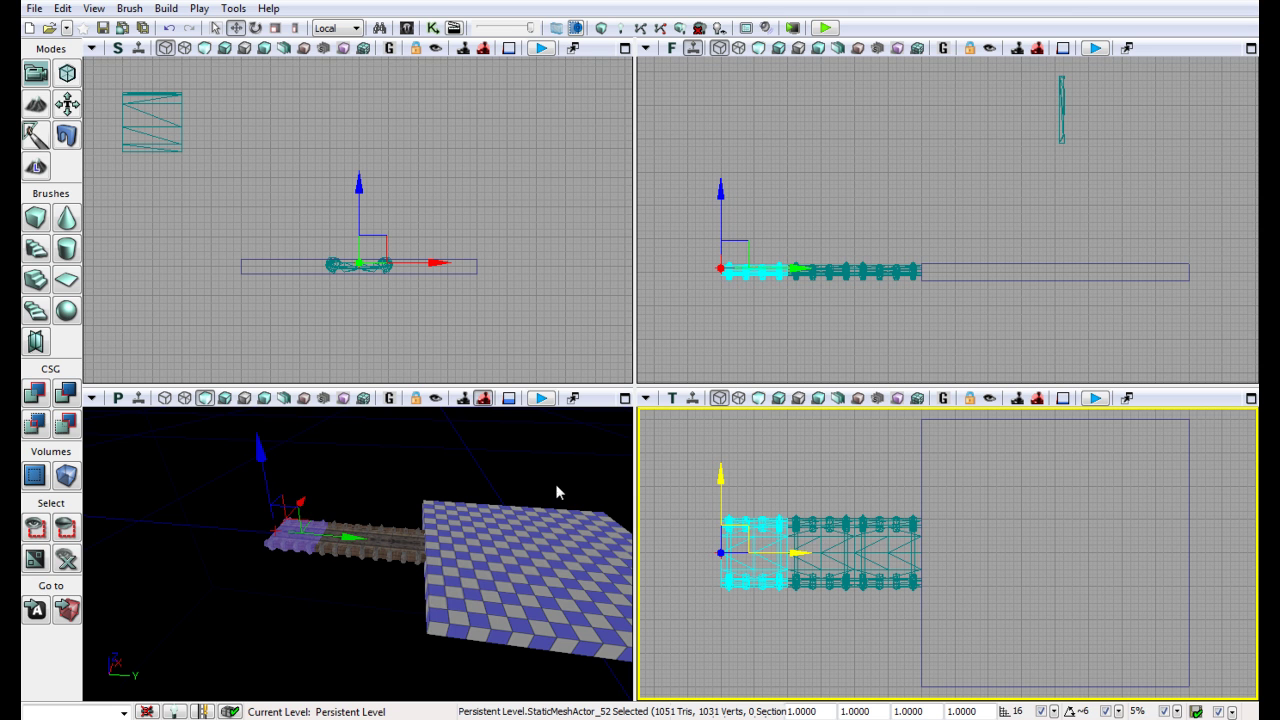
pyautogui.click(434, 476)
pyautogui.keyDown('alt'); pyautogui.moveTo(434, 476); pyautogui.dragTo(634, 526); pyautogui.keyUp('alt')
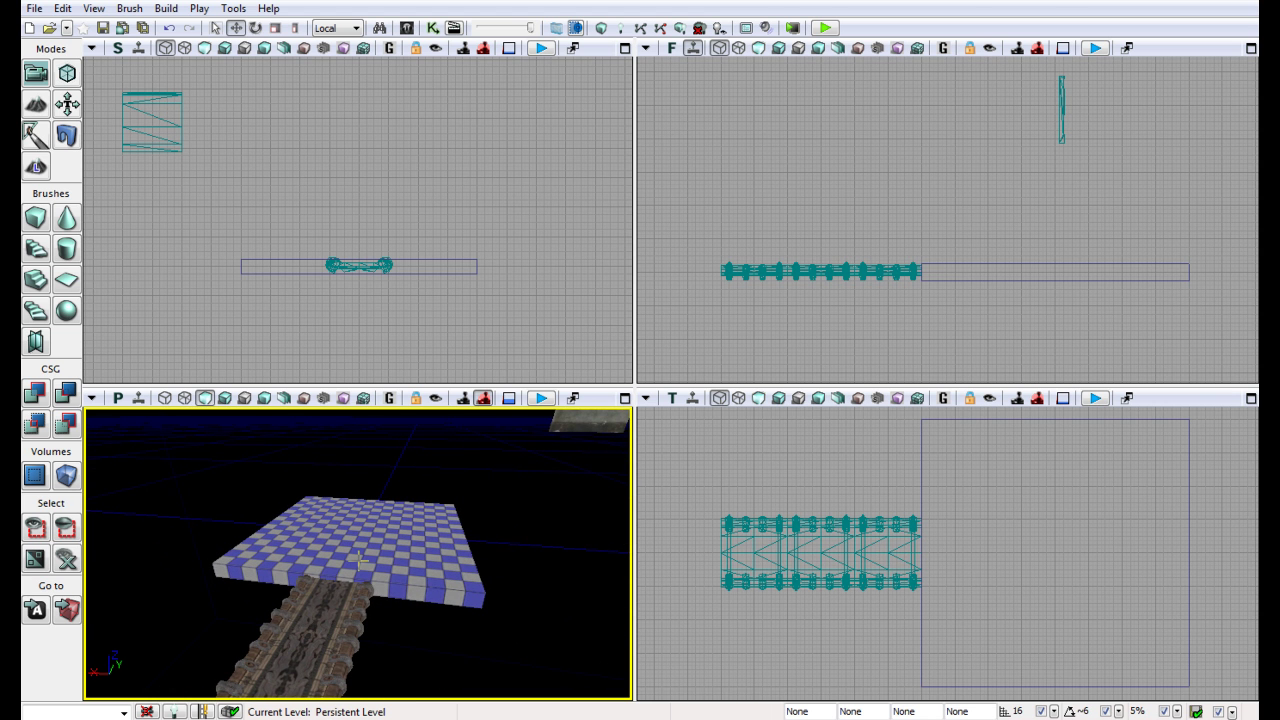
# - Apply Material_02 from the JoesMaterials package to the platform's top surface
pyautogui.click(406, 27)
pyautogui.click(738, 567)
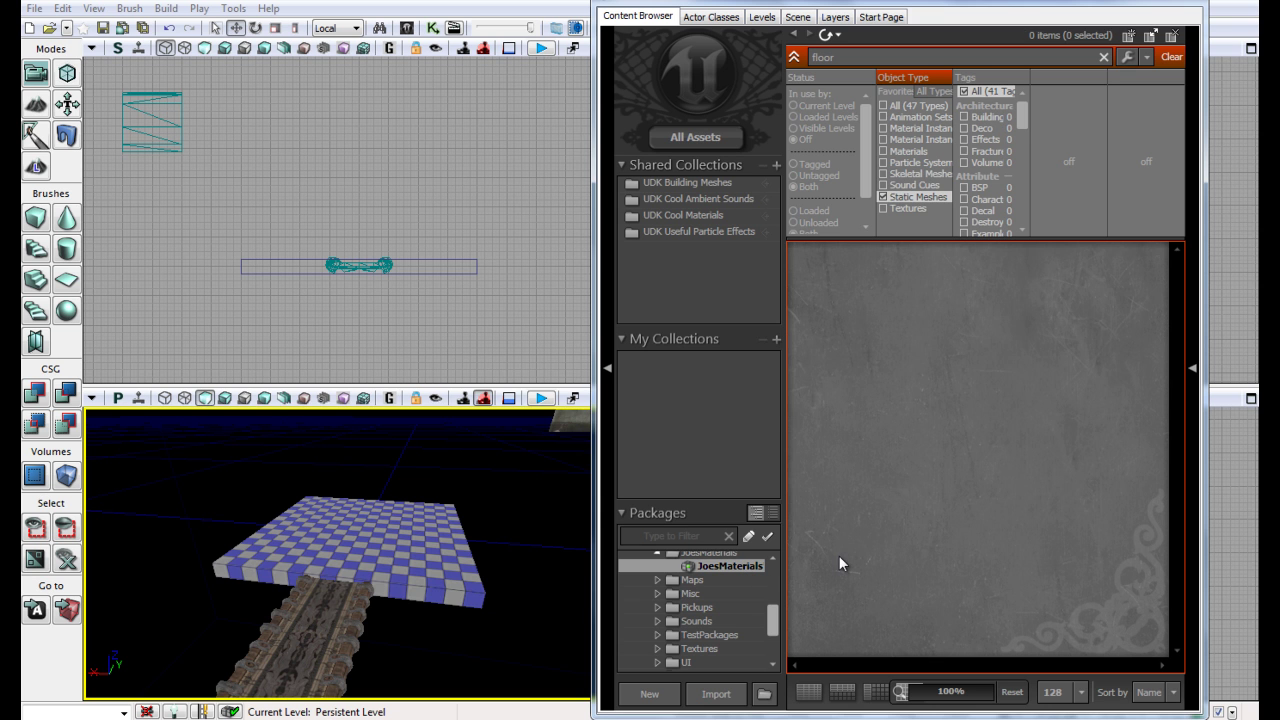
pyautogui.click(1171, 57)
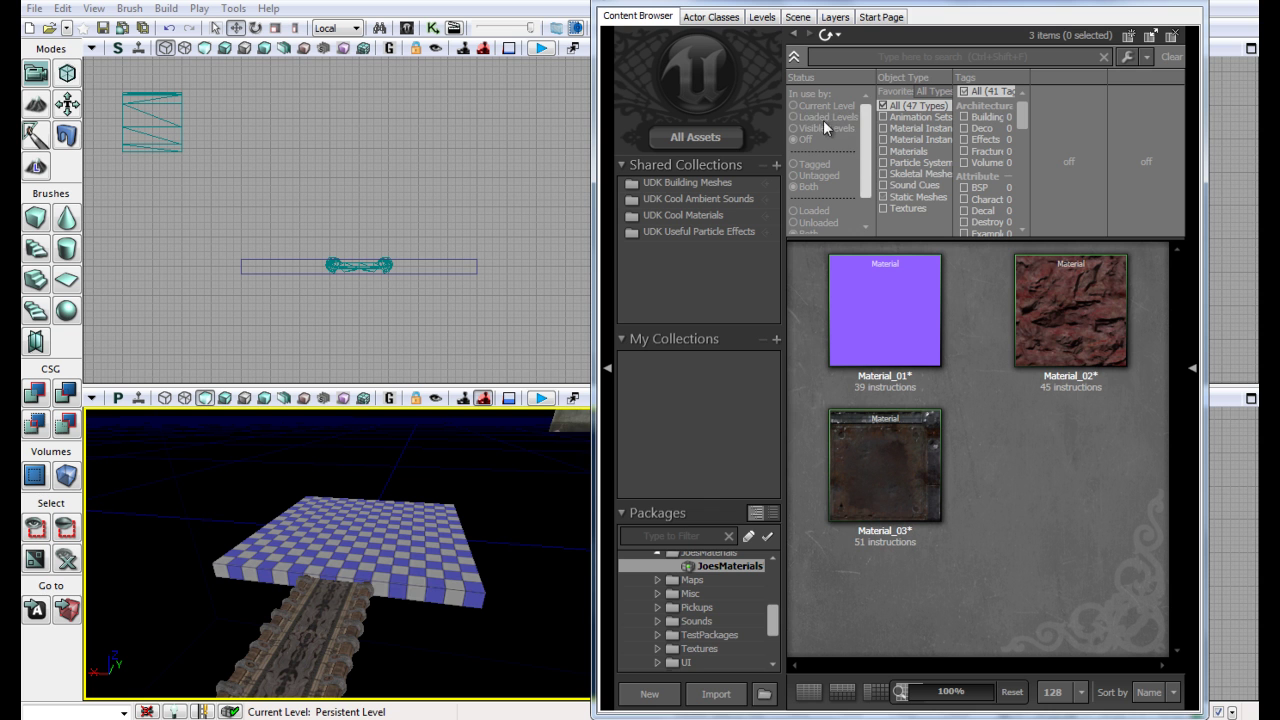
pyautogui.click(1067, 335)
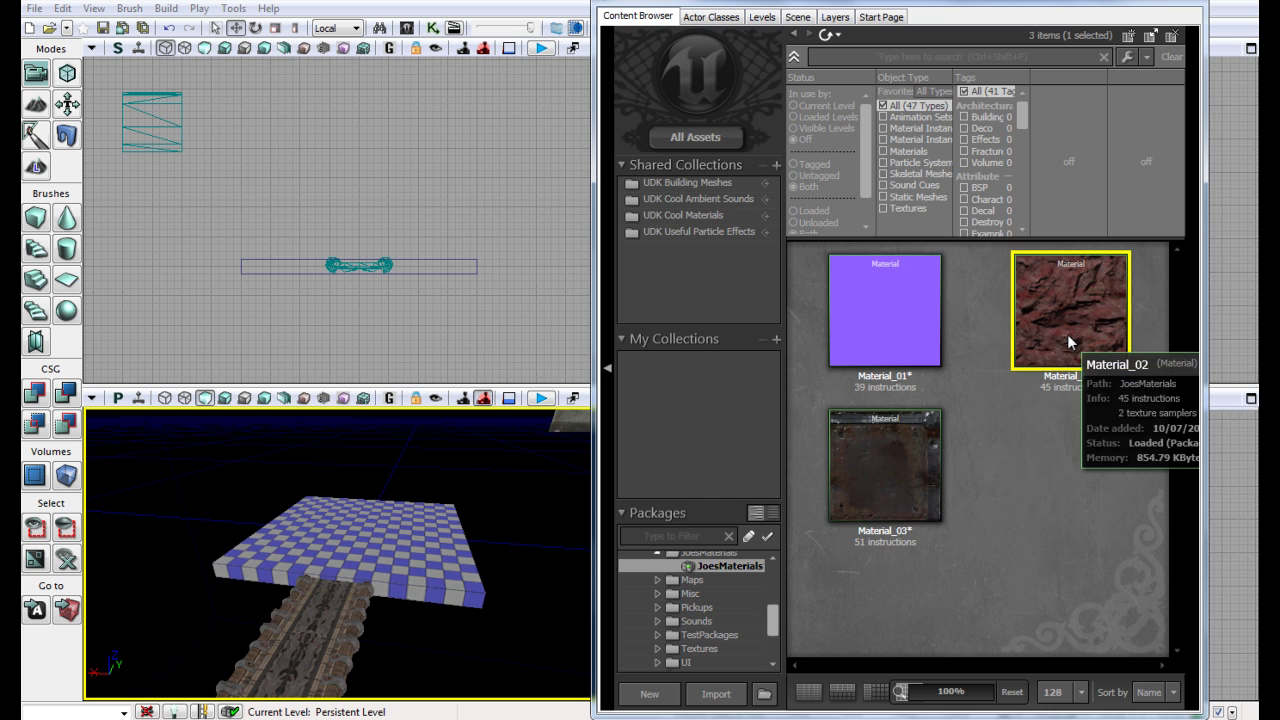
pyautogui.moveTo(1083, 314); pyautogui.dragTo(396, 535)
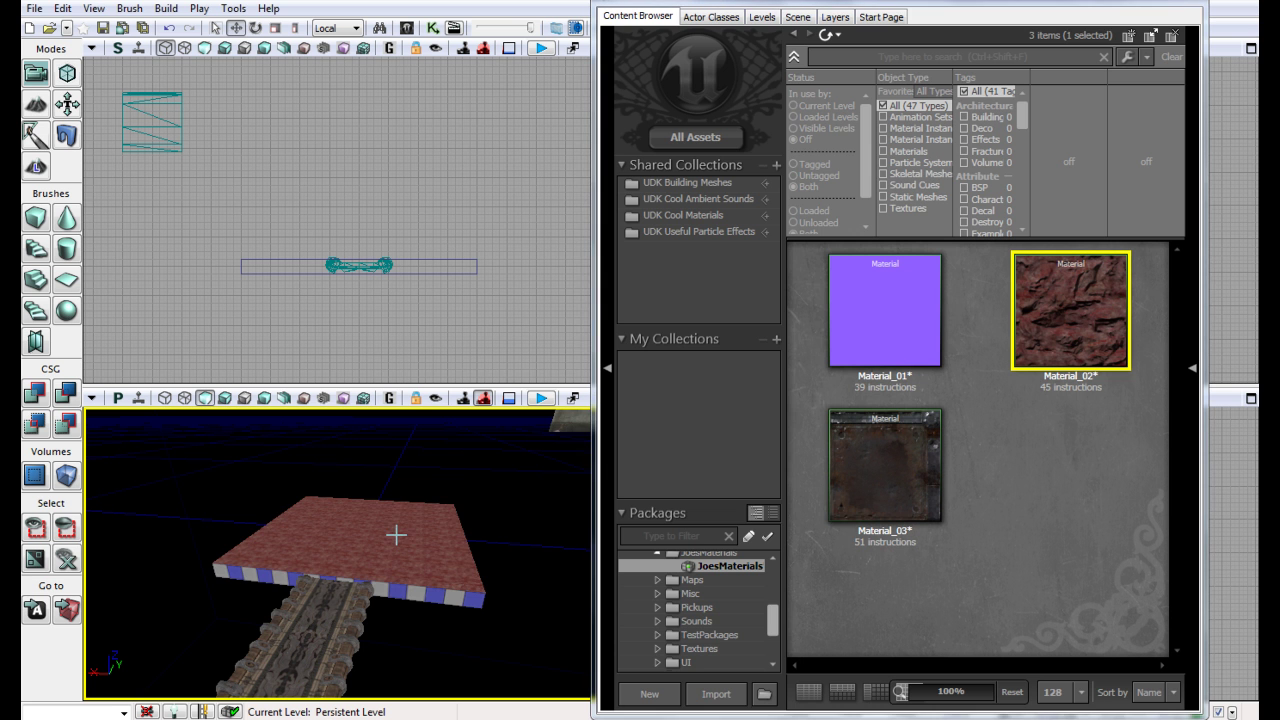
pyautogui.click(1188, 4)
# - Set the platform top surface's simple texture scaling to 4, apply it and deselect the surface
pyautogui.moveTo(594, 465); pyautogui.dragTo(574, 547, button='right')
pyautogui.click(452, 502)
pyautogui.rightClick(453, 482)
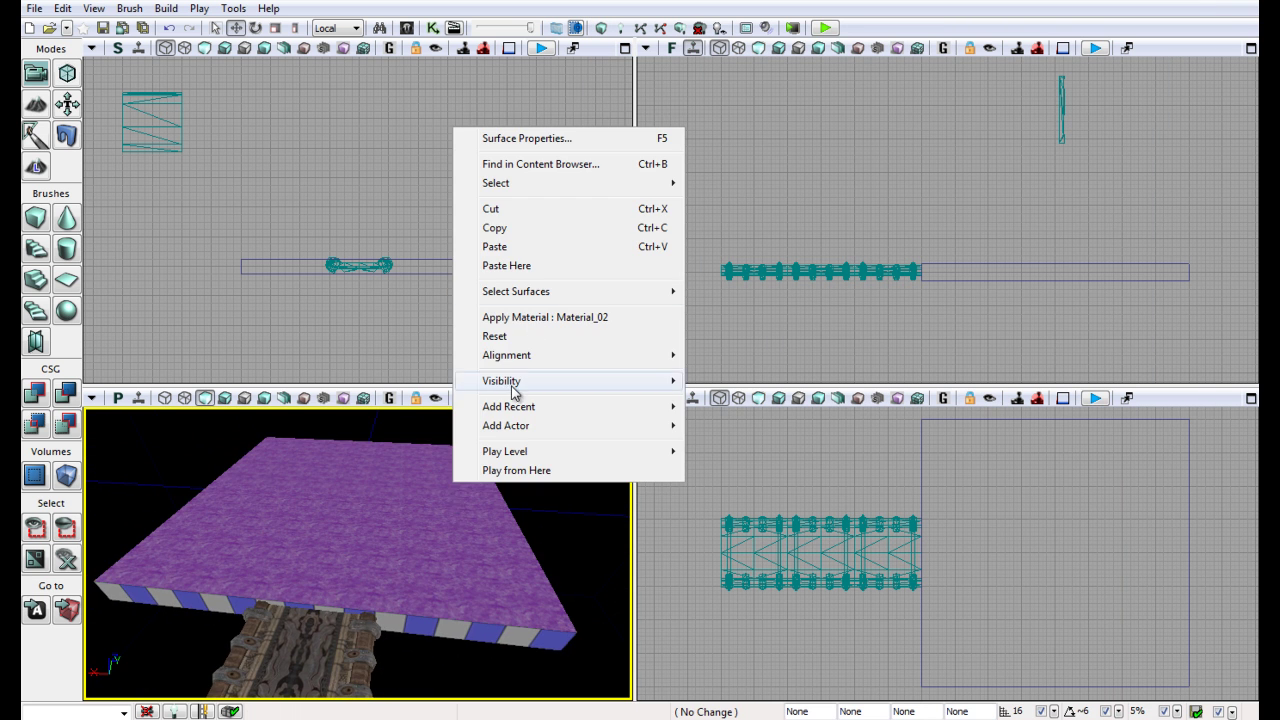
pyautogui.click(560, 140)
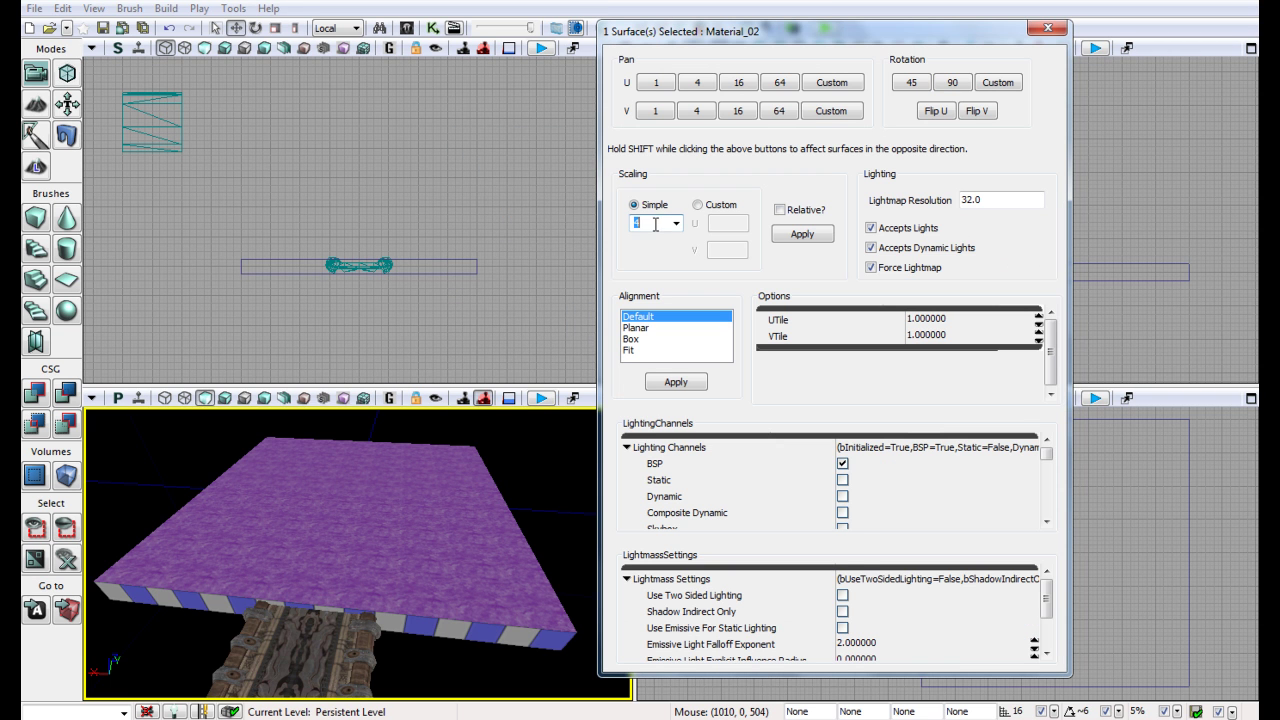
pyautogui.click(813, 238)
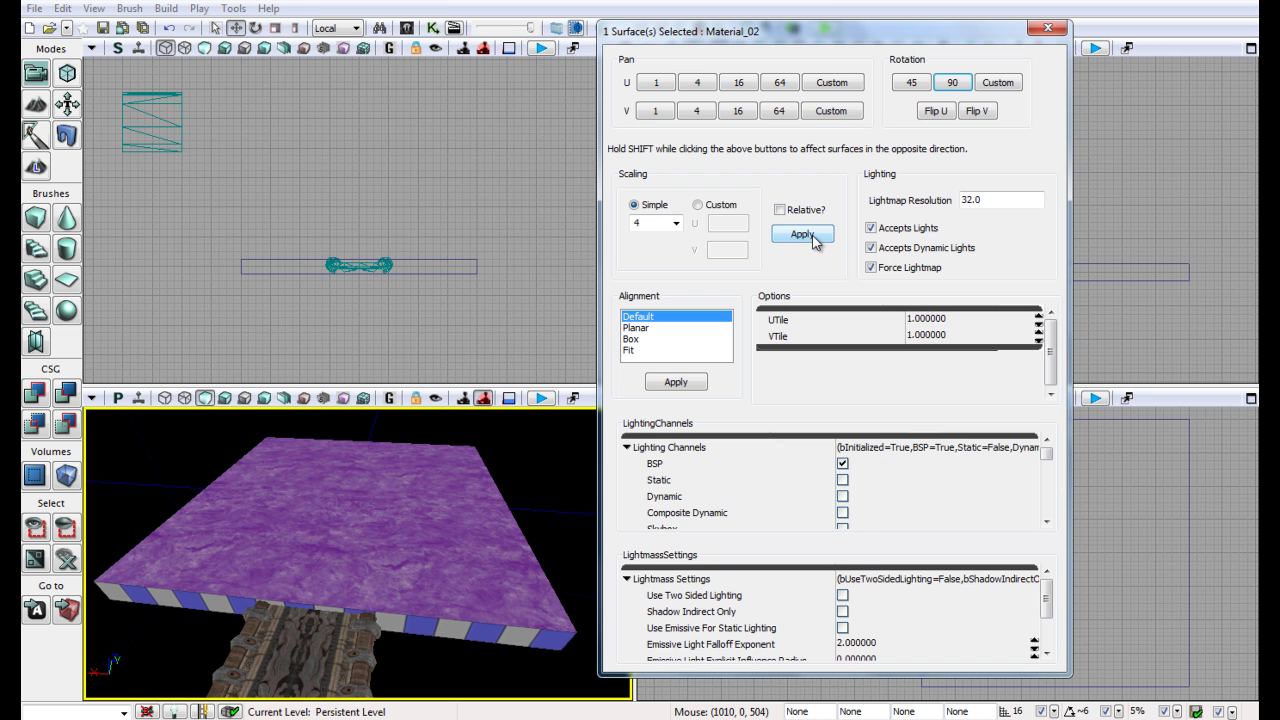
pyautogui.click(548, 478)
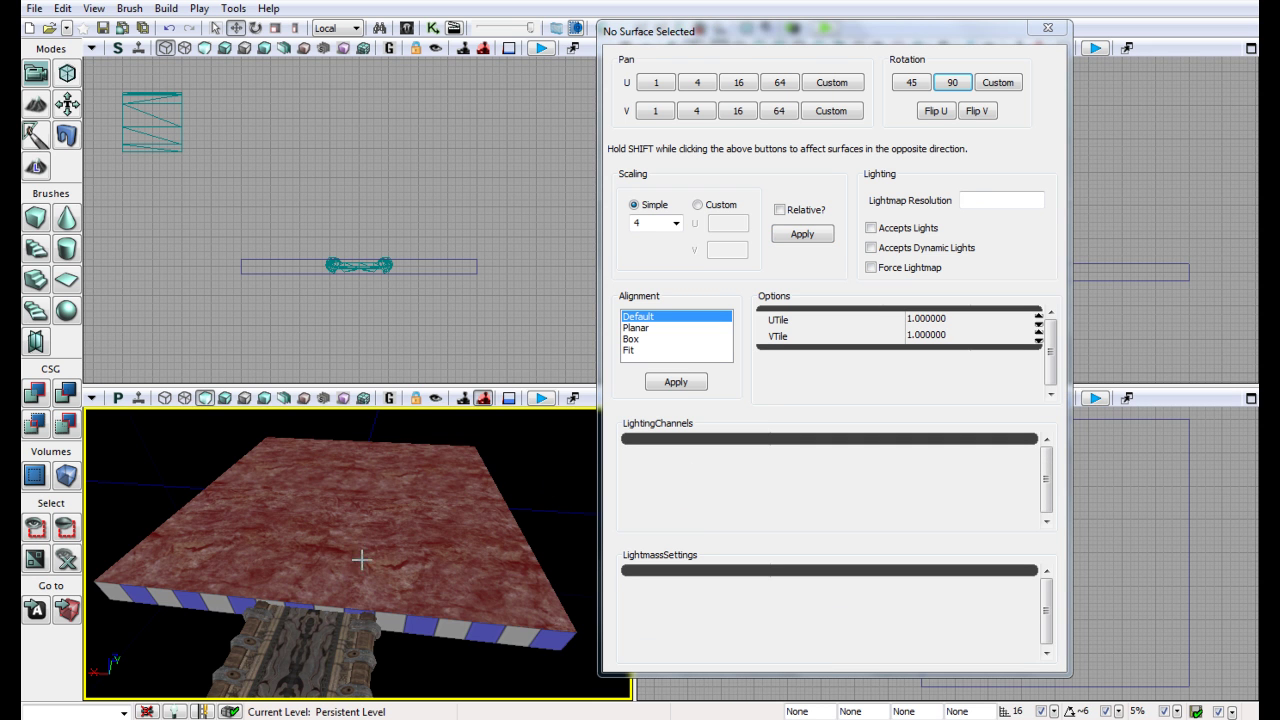
# - Search all assets in the Content Browser for "stone", with the object type limited to Materials
pyautogui.click(1047, 28)
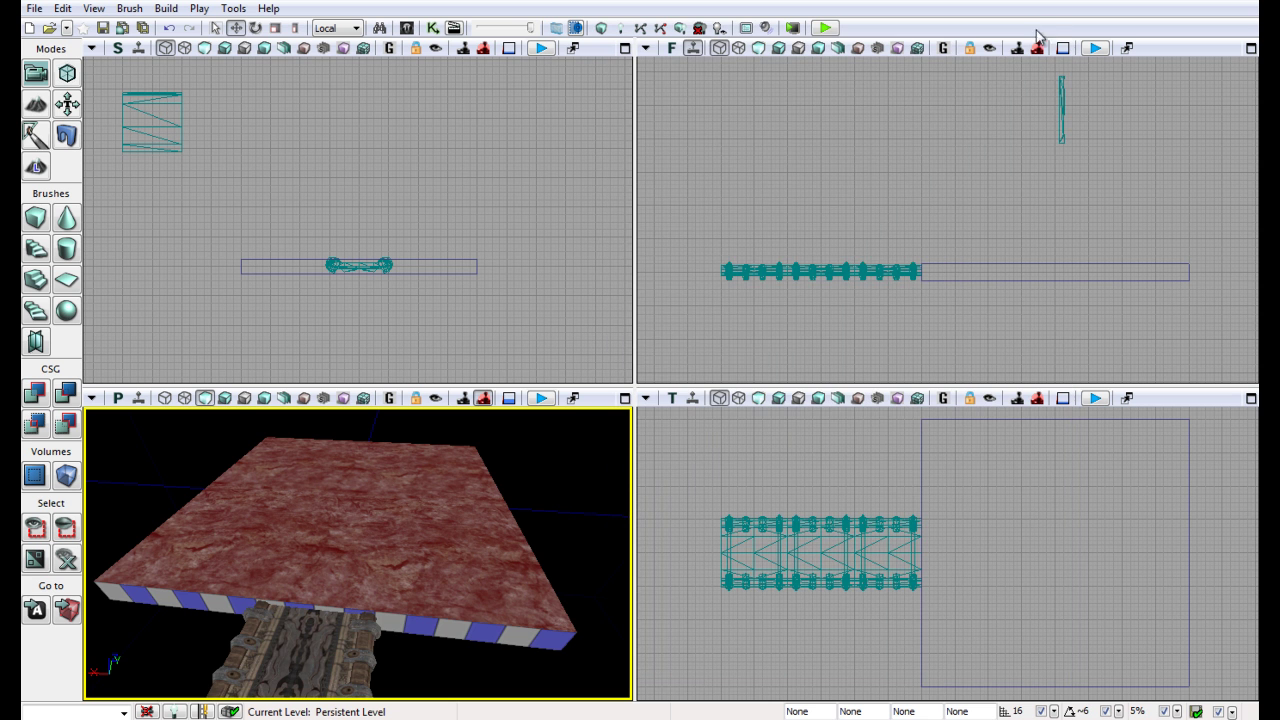
pyautogui.moveTo(580, 528); pyautogui.dragTo(486, 576, button='right')
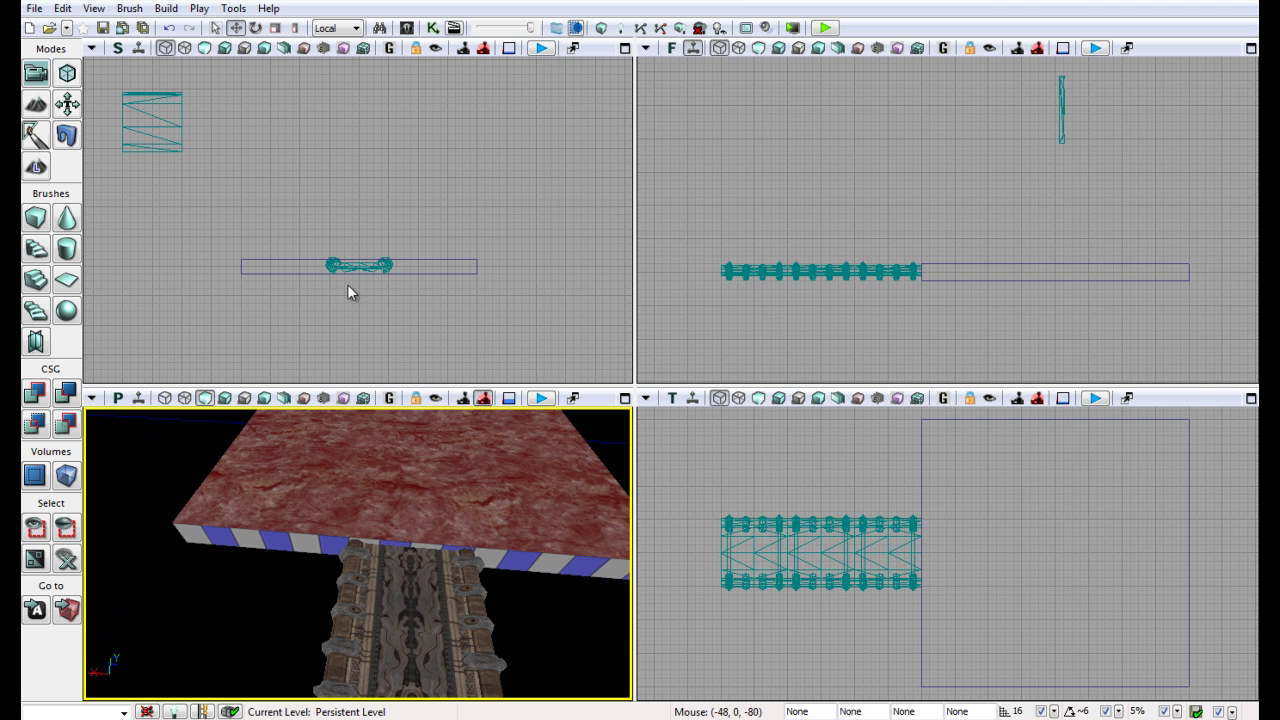
pyautogui.click(407, 28)
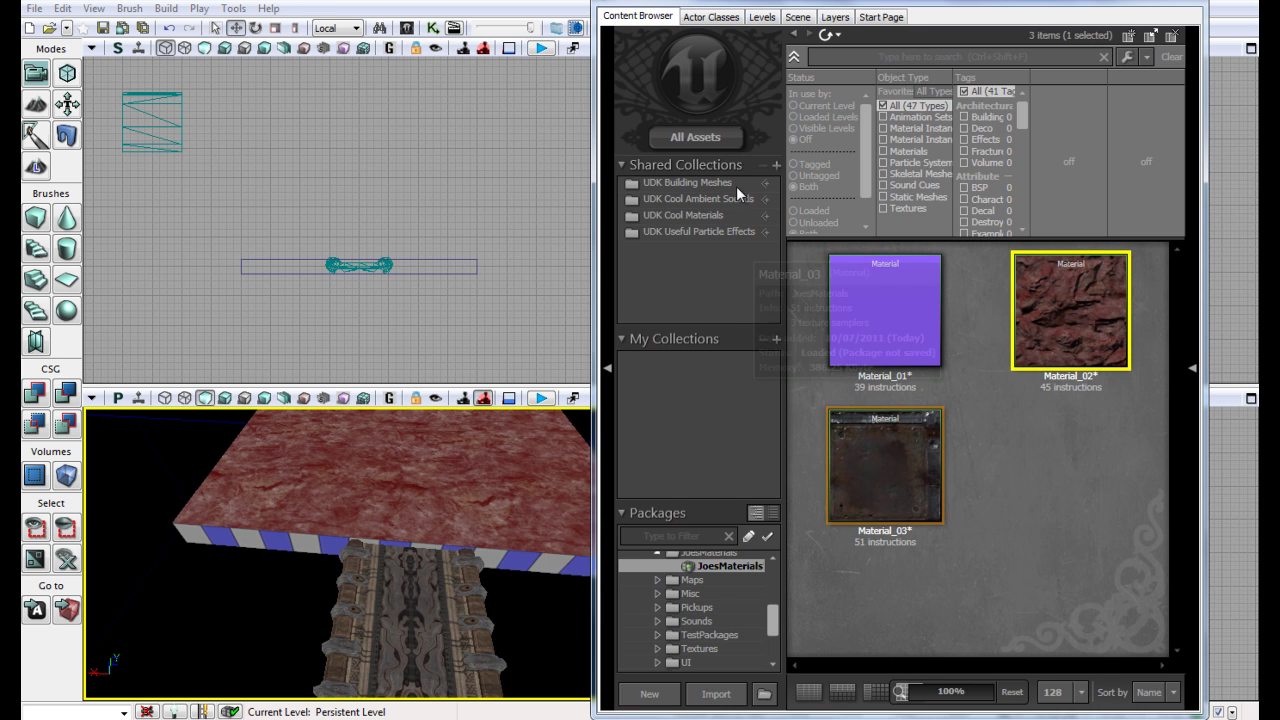
pyautogui.click(723, 136)
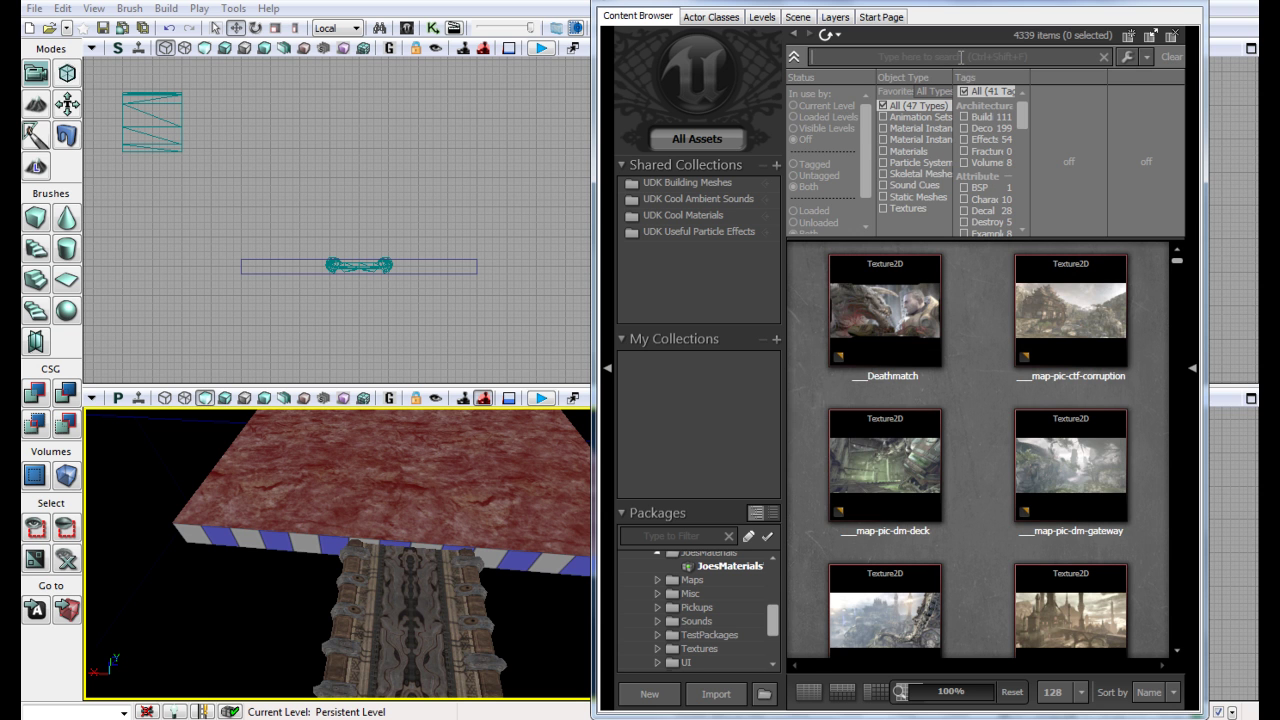
pyautogui.click(960, 57)
pyautogui.write('stone')
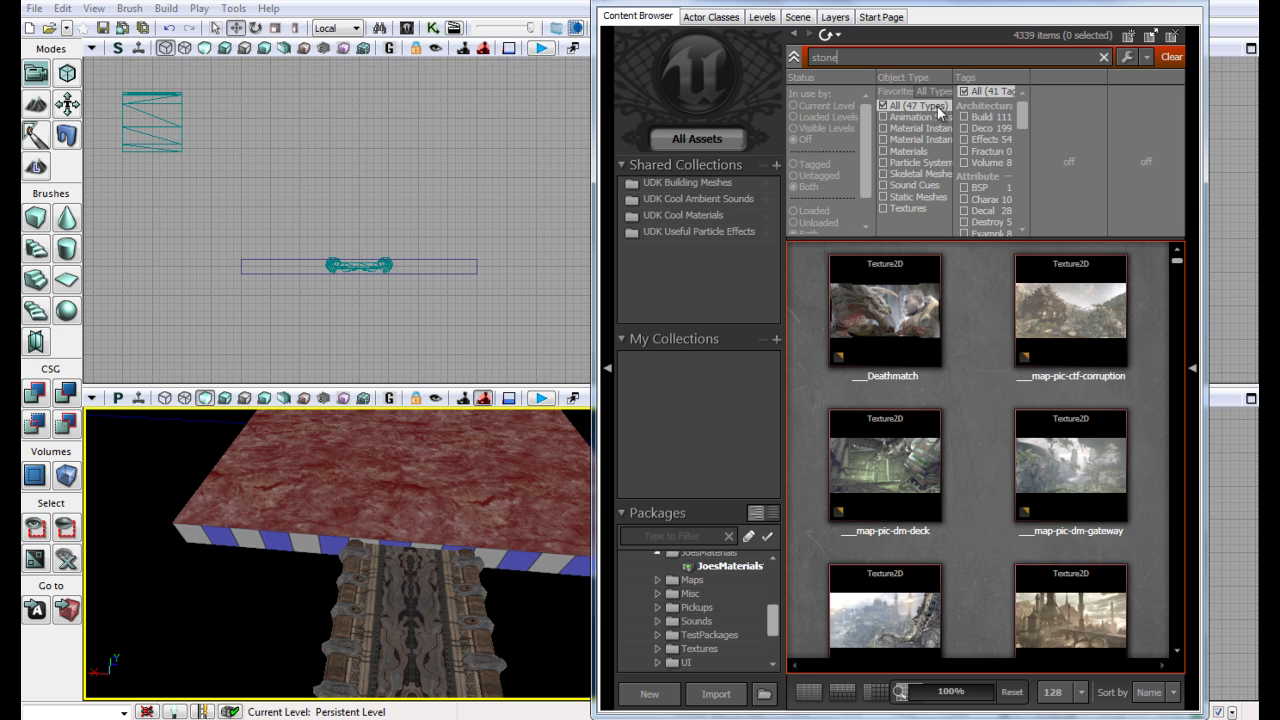
pyautogui.click(883, 151)
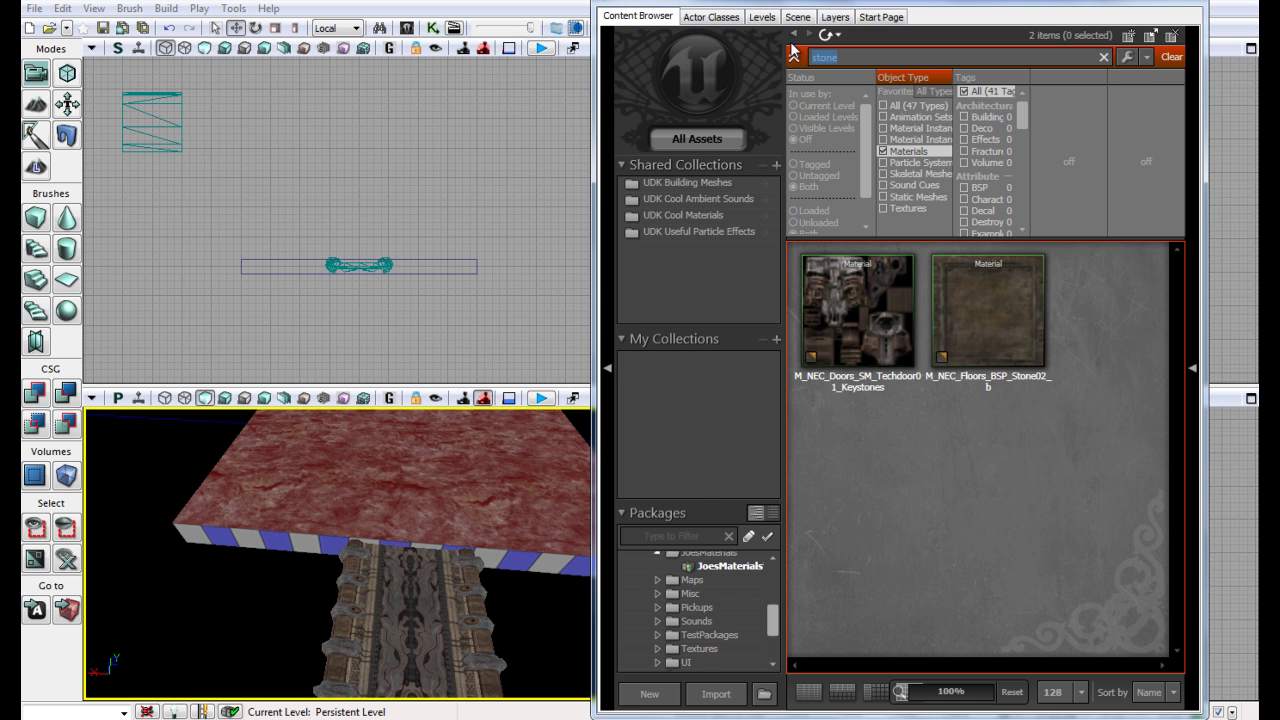
# - Search the materials for "wall" and apply M_NEC_Walls_BSP_Concrete1 to the platform's side face where the bridge attaches
pyautogui.write('wall')
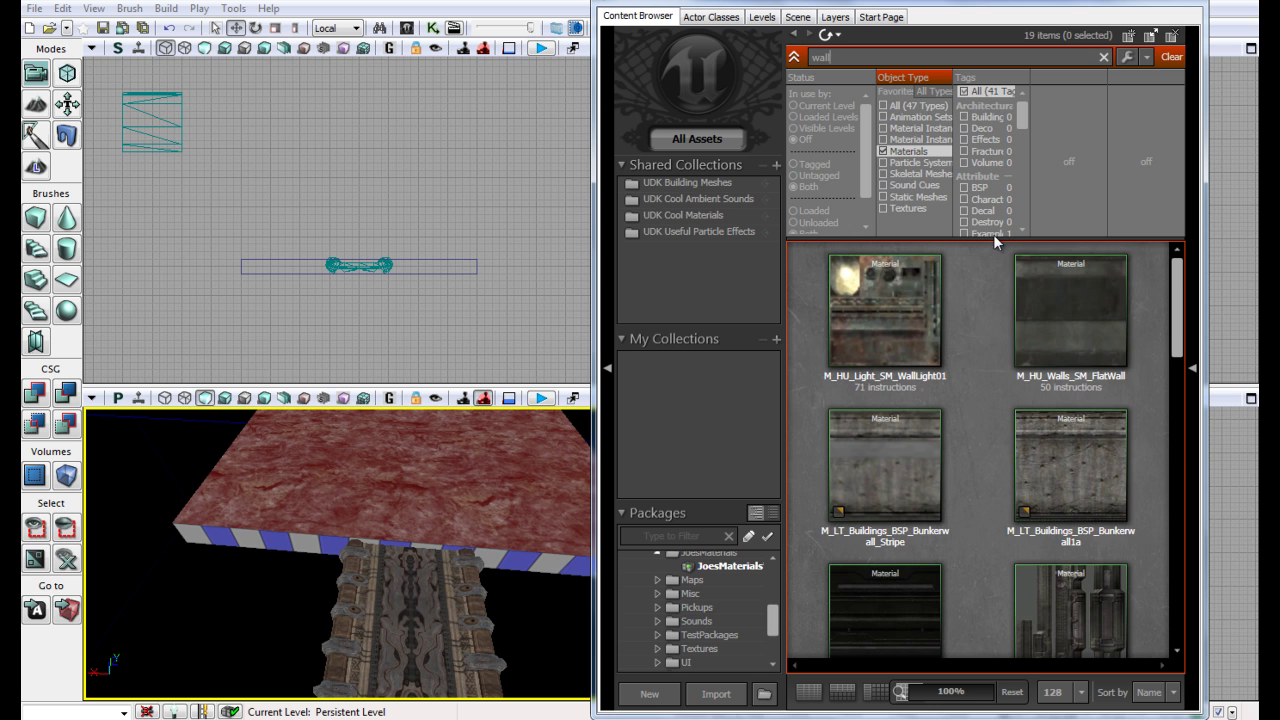
pyautogui.moveTo(1181, 350); pyautogui.dragTo(1187, 510)
pyautogui.click(1095, 379)
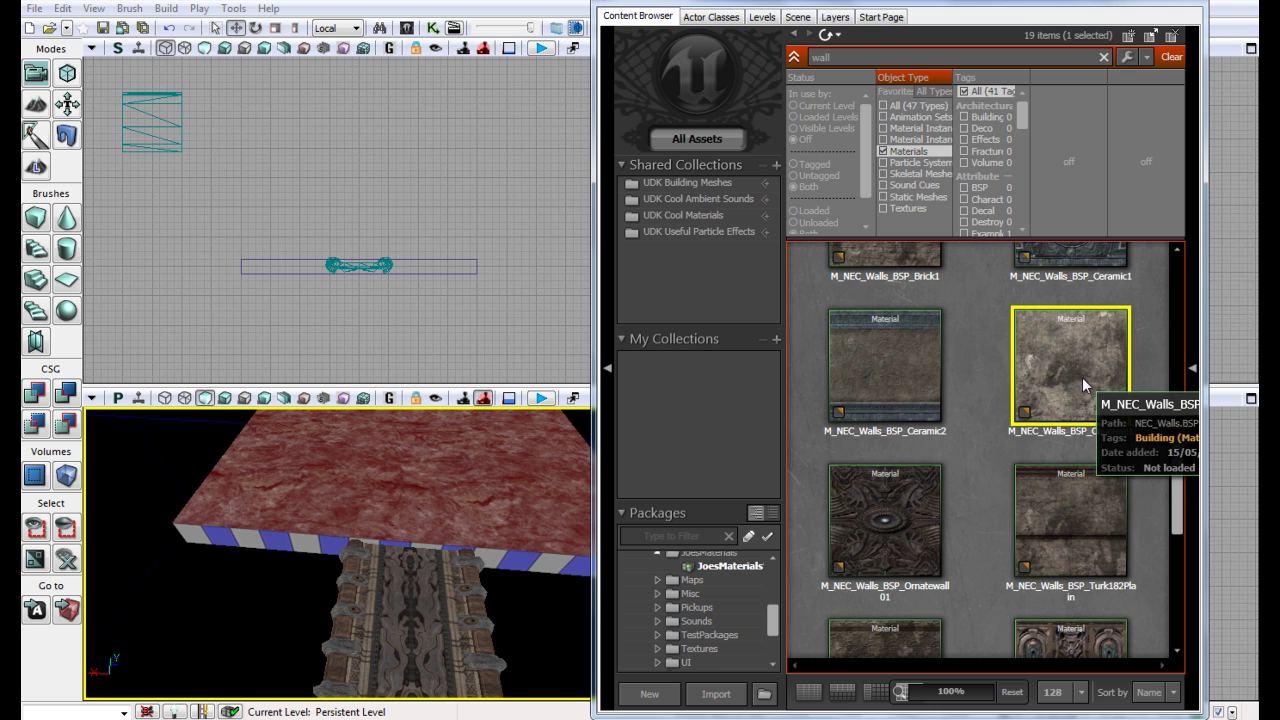
pyautogui.moveTo(1089, 380)
pyautogui.mouseDown()
pyautogui.moveTo(577, 583)
pyautogui.moveTo(575, 570)
pyautogui.mouseUp()
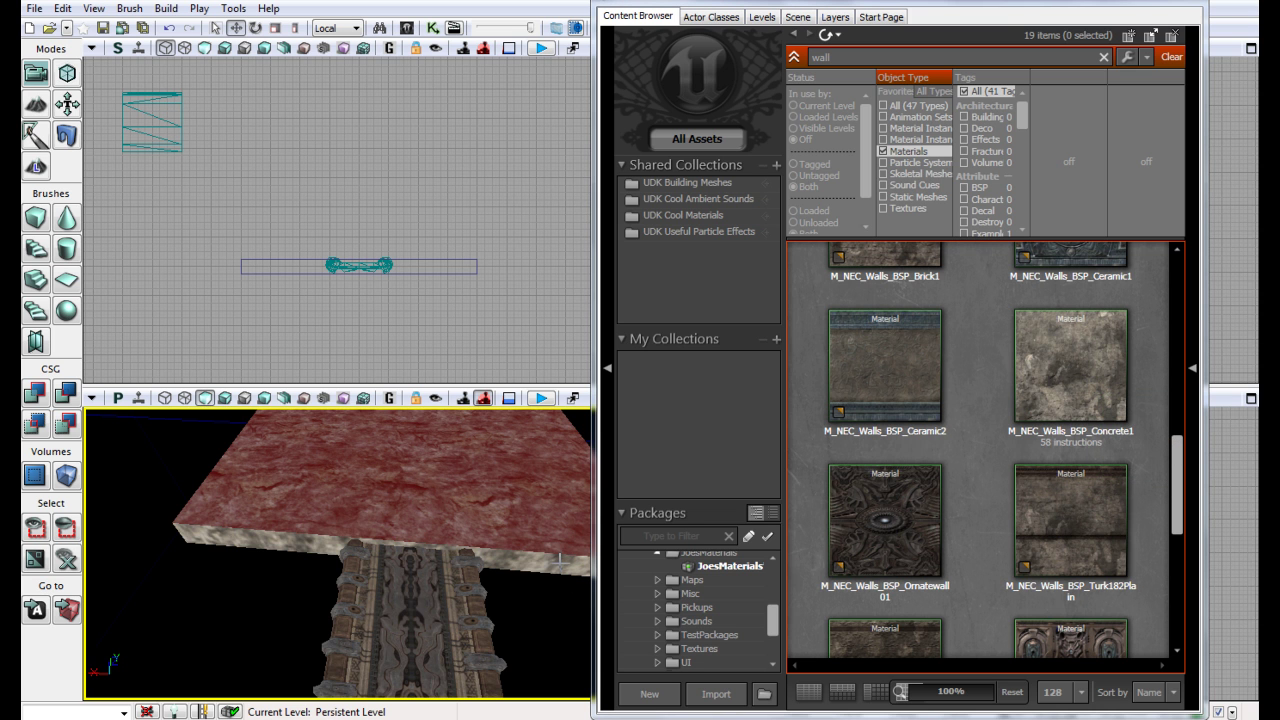
pyautogui.rightClick(560, 563)
pyautogui.click(559, 564)
pyautogui.rightClick(559, 566)
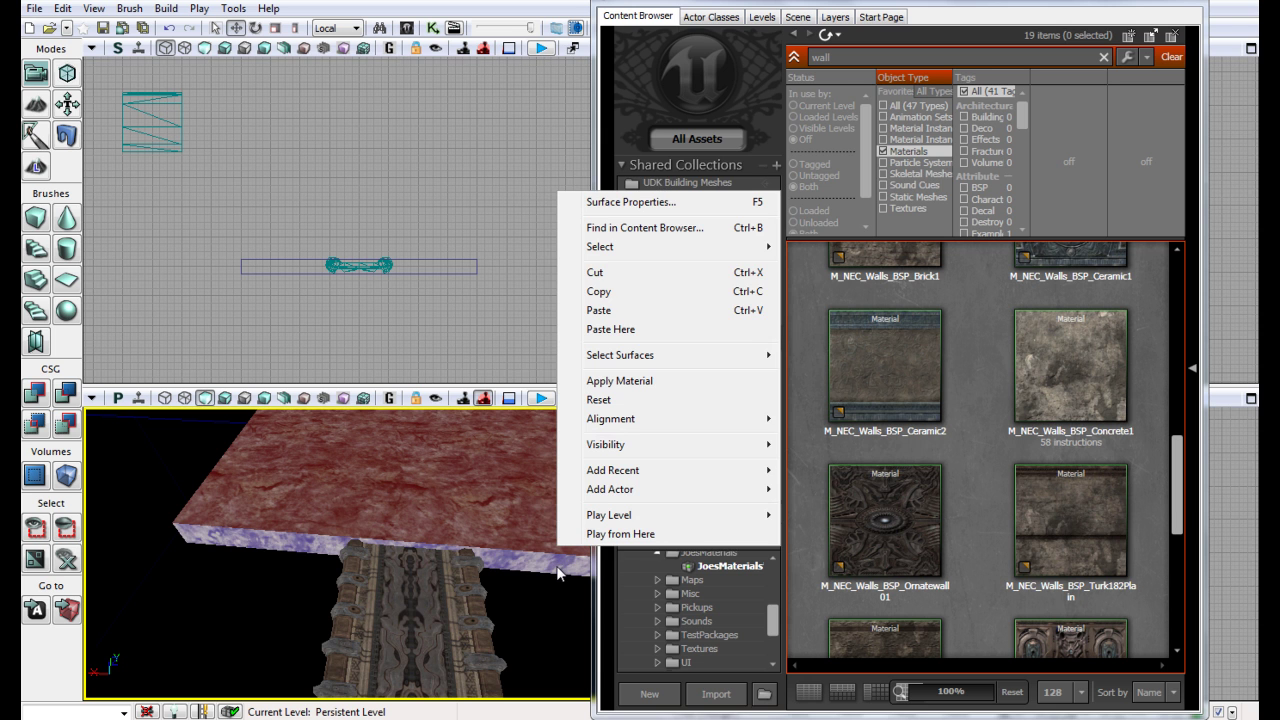
pyautogui.click(556, 578)
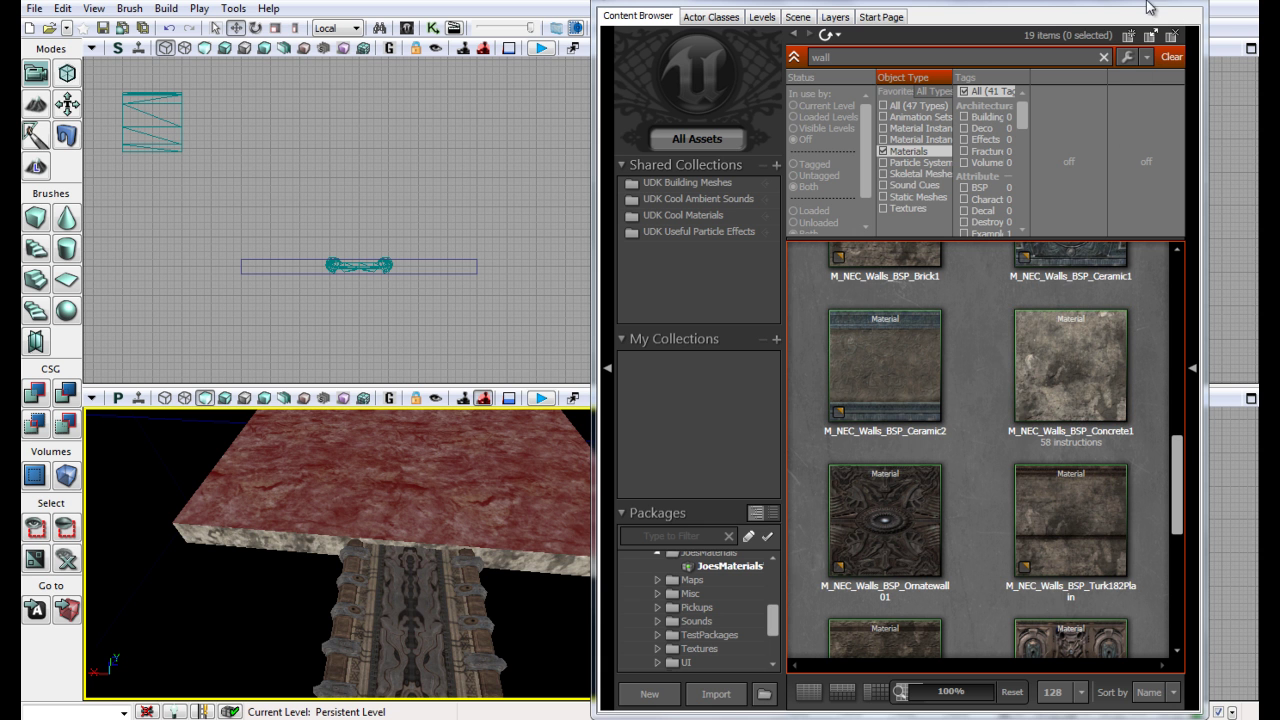
pyautogui.moveTo(1021, 7); pyautogui.dragTo(688, 135)
pyautogui.click(855, 118)
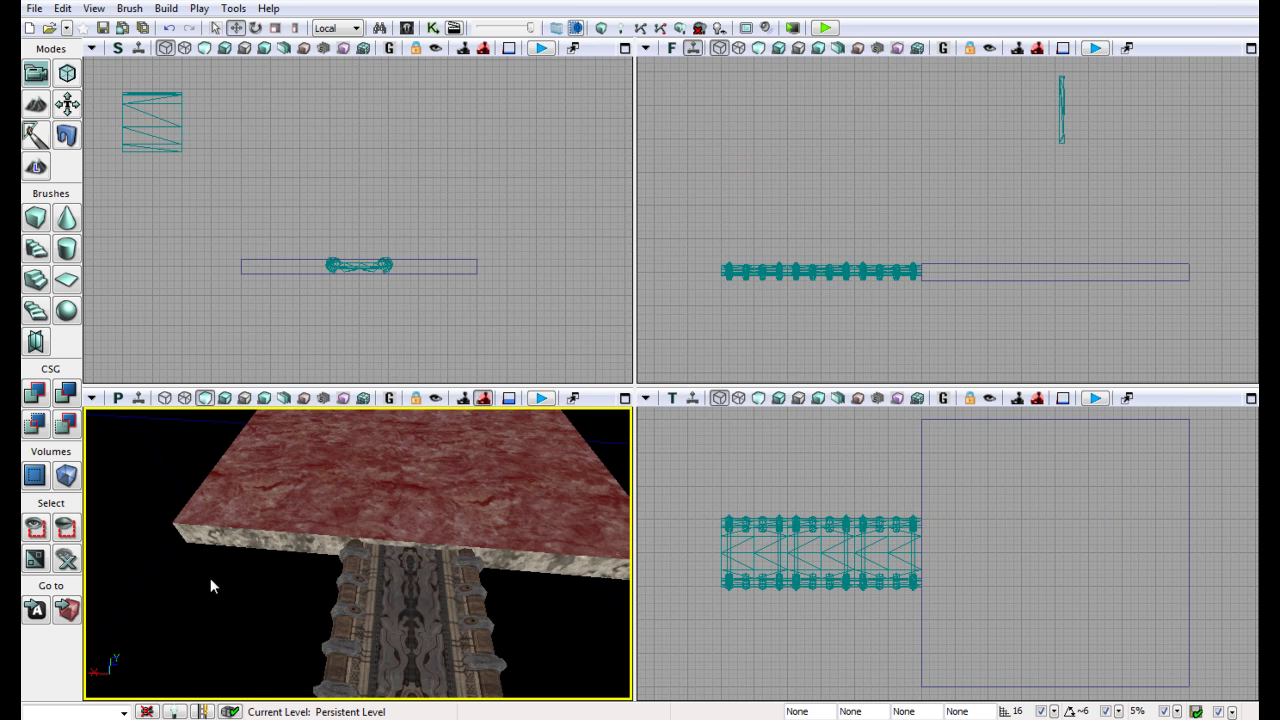
# - Lower the floating wall mesh to the platform's underside and move it along Y to the platform edge opposite the bridge
pyautogui.moveTo(210, 578); pyautogui.dragTo(413, 424, button='right')
pyautogui.moveTo(412, 424); pyautogui.dragTo(338, 407)
pyautogui.click(450, 480)
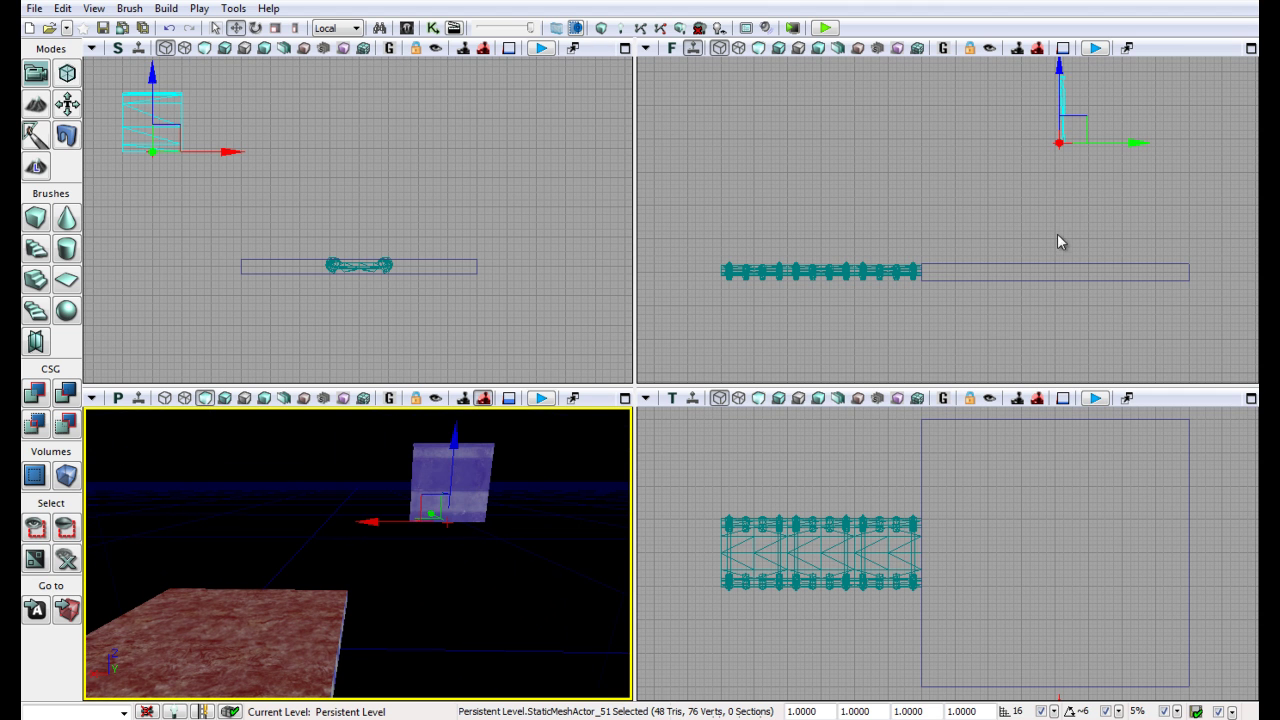
pyautogui.moveTo(1058, 114); pyautogui.dragTo(1057, 223)
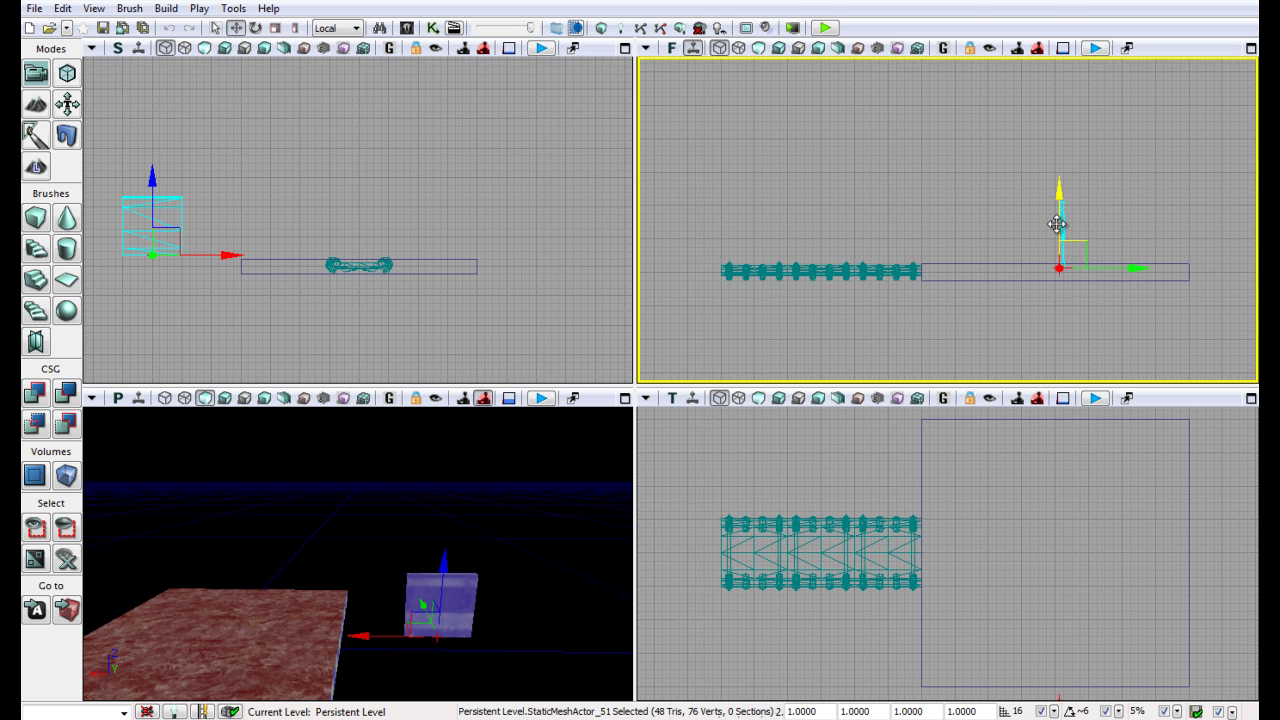
pyautogui.moveTo(1111, 260); pyautogui.dragTo(1246, 260)
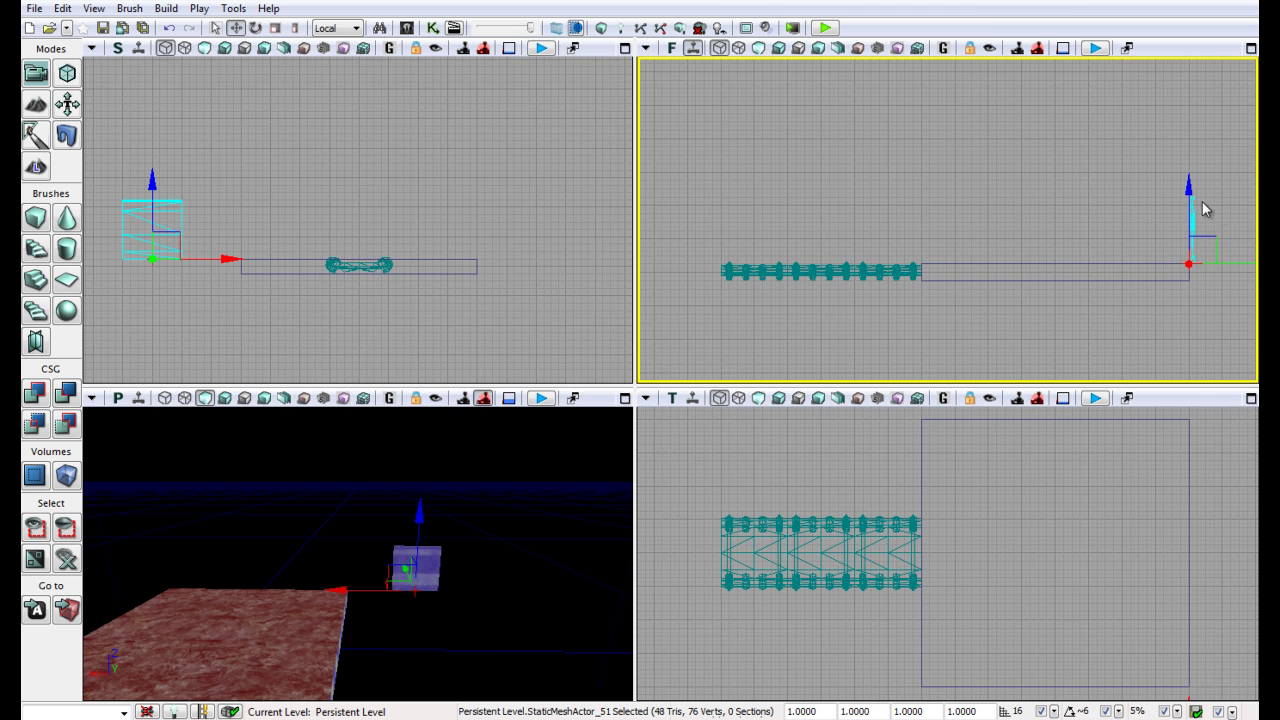
pyautogui.moveTo(1191, 202); pyautogui.dragTo(1186, 243)
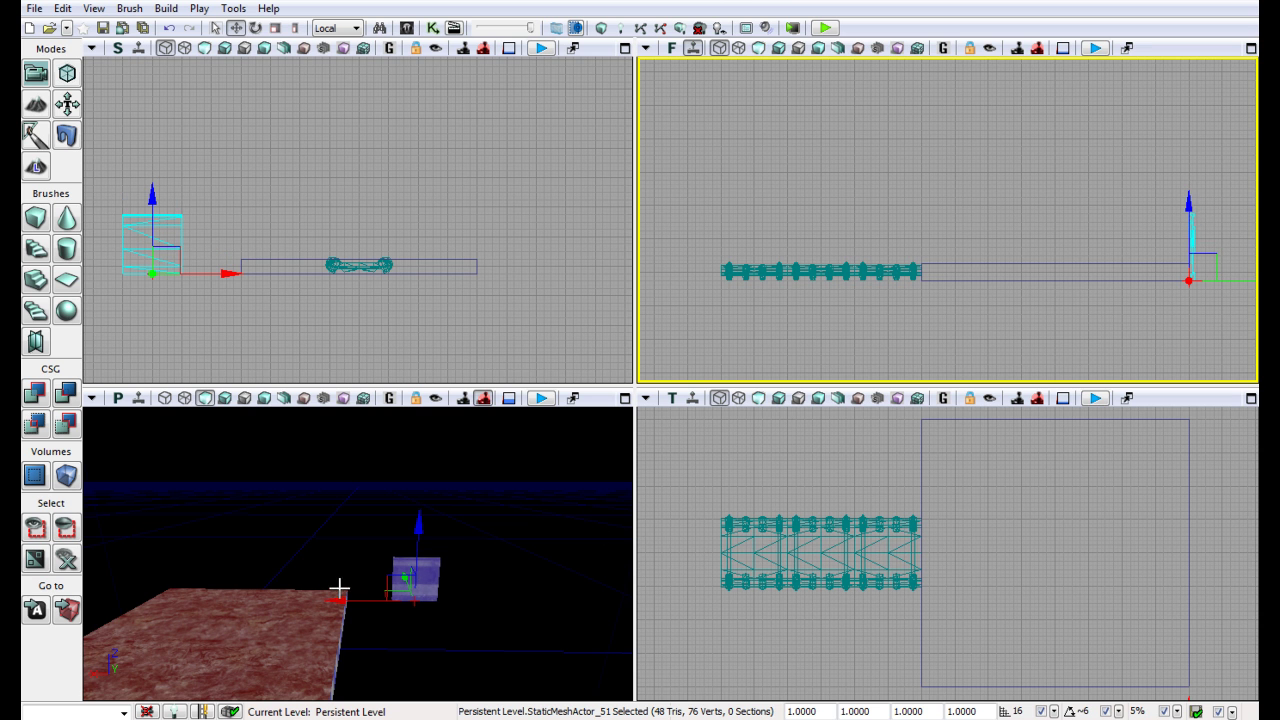
# - Move the wall mesh along X until its end is flush with the platform's corner
pyautogui.moveTo(1121, 568); pyautogui.dragTo(1100, 515, button='right')
pyautogui.scroll(-2, 1098, 521)
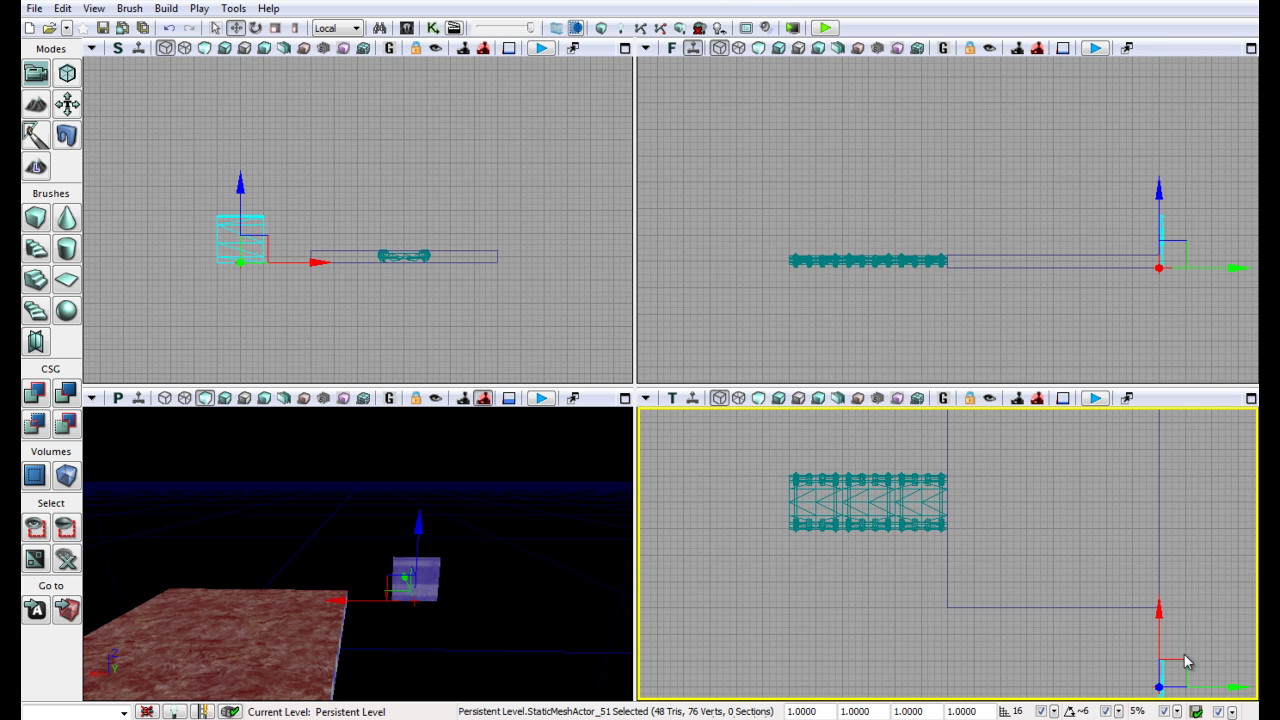
pyautogui.moveTo(1155, 636); pyautogui.dragTo(1158, 521)
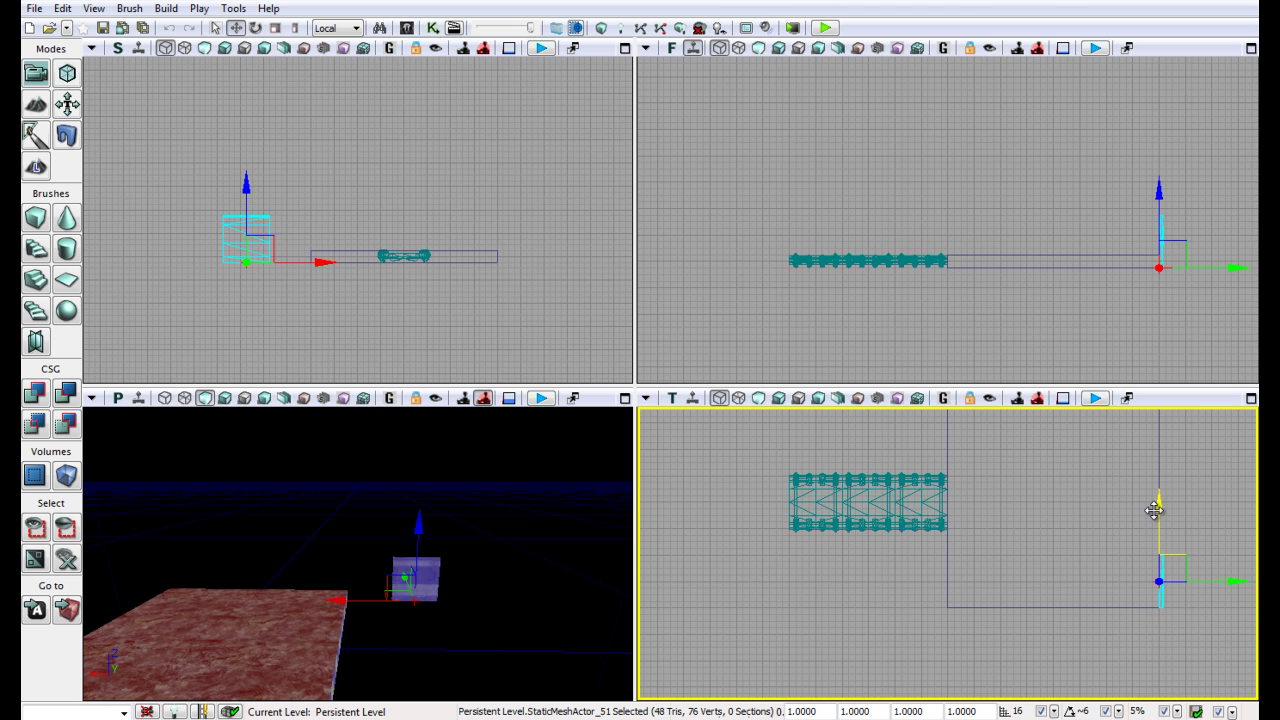
# - Duplicate the wall panel three times end to end so four panels span the platform's far edge
pyautogui.moveTo(342, 502); pyautogui.dragTo(369, 496, button='right')
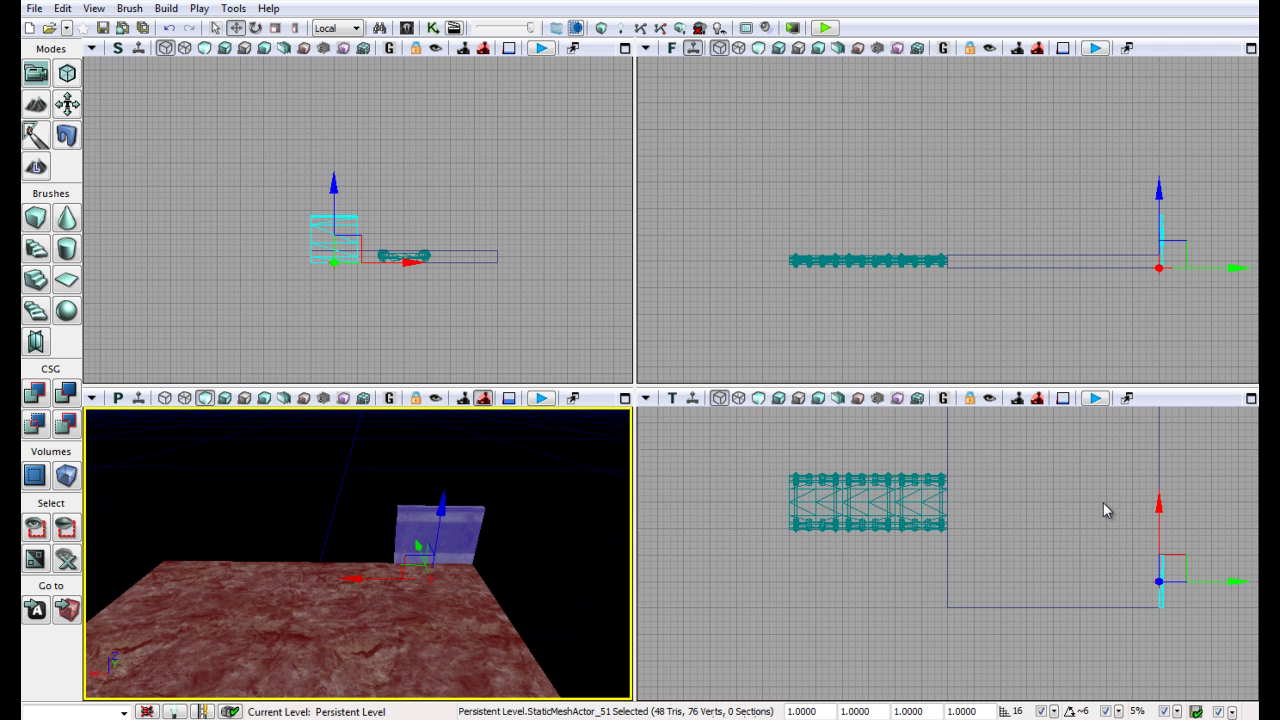
pyautogui.moveTo(1106, 514); pyautogui.dragTo(1042, 572)
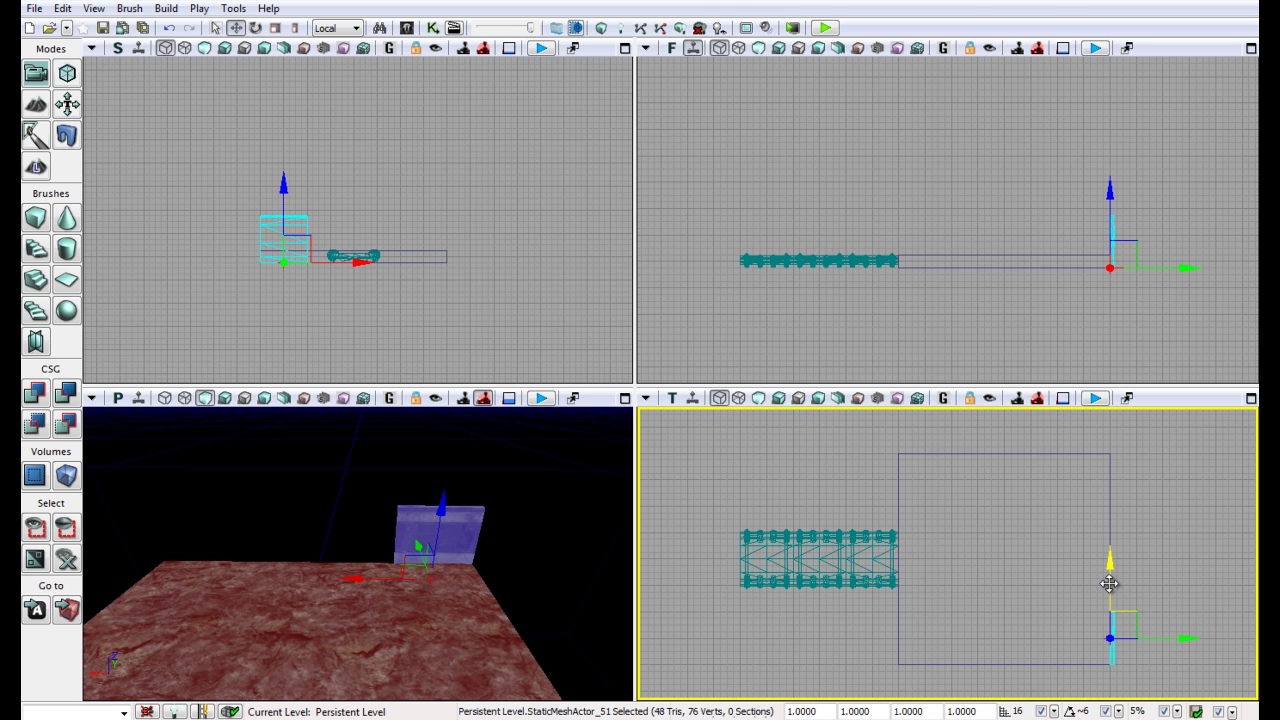
pyautogui.moveTo(1111, 583); pyautogui.dragTo(1111, 480)
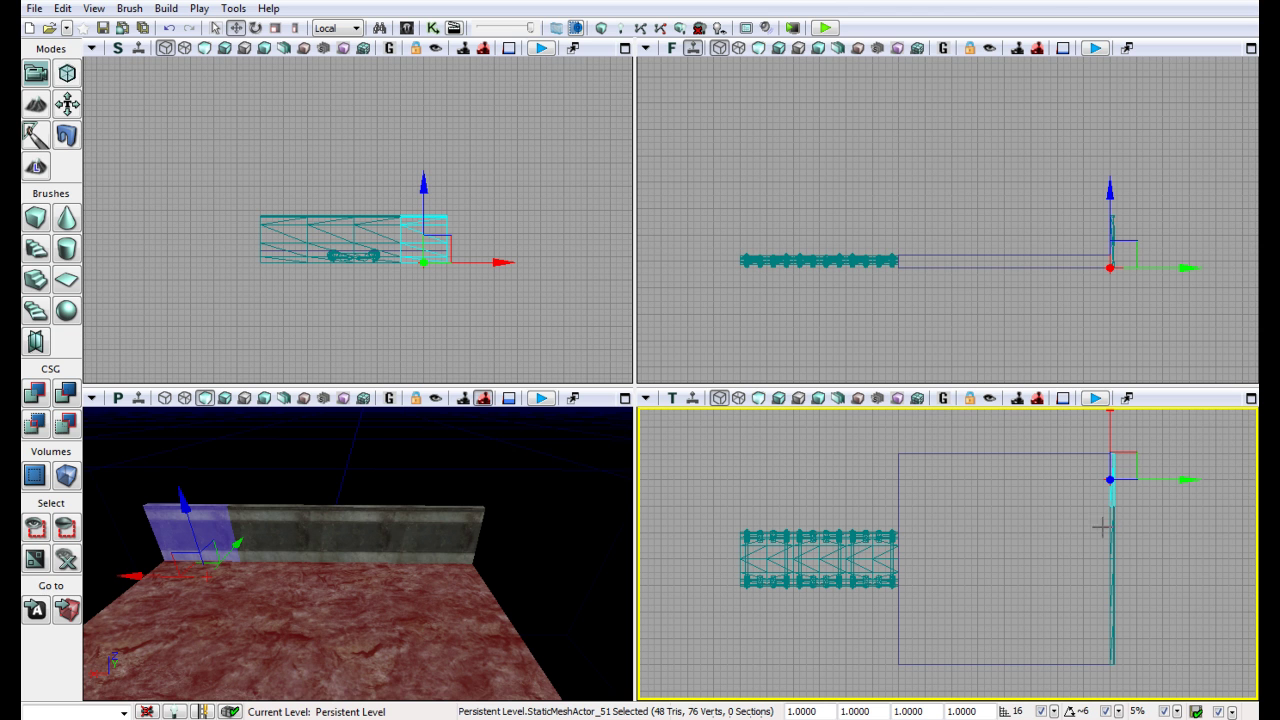
# - Select all four wall panels and duplicate them upward along Z as a second row stacked on the first
pyautogui.keyDown('ctrl'); pyautogui.click(287, 544); pyautogui.keyUp('ctrl')
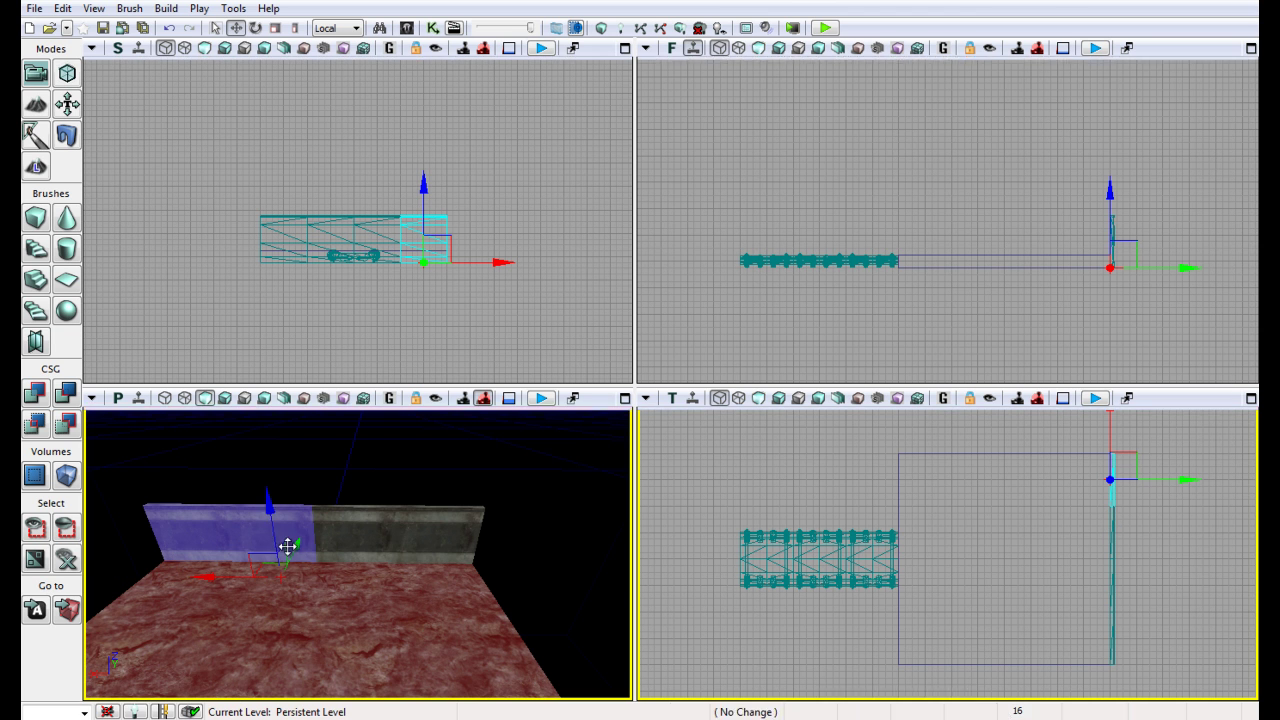
pyautogui.keyDown('ctrl'); pyautogui.click(380, 538); pyautogui.keyUp('ctrl')
pyautogui.keyDown('ctrl'); pyautogui.click(434, 553); pyautogui.keyUp('ctrl')
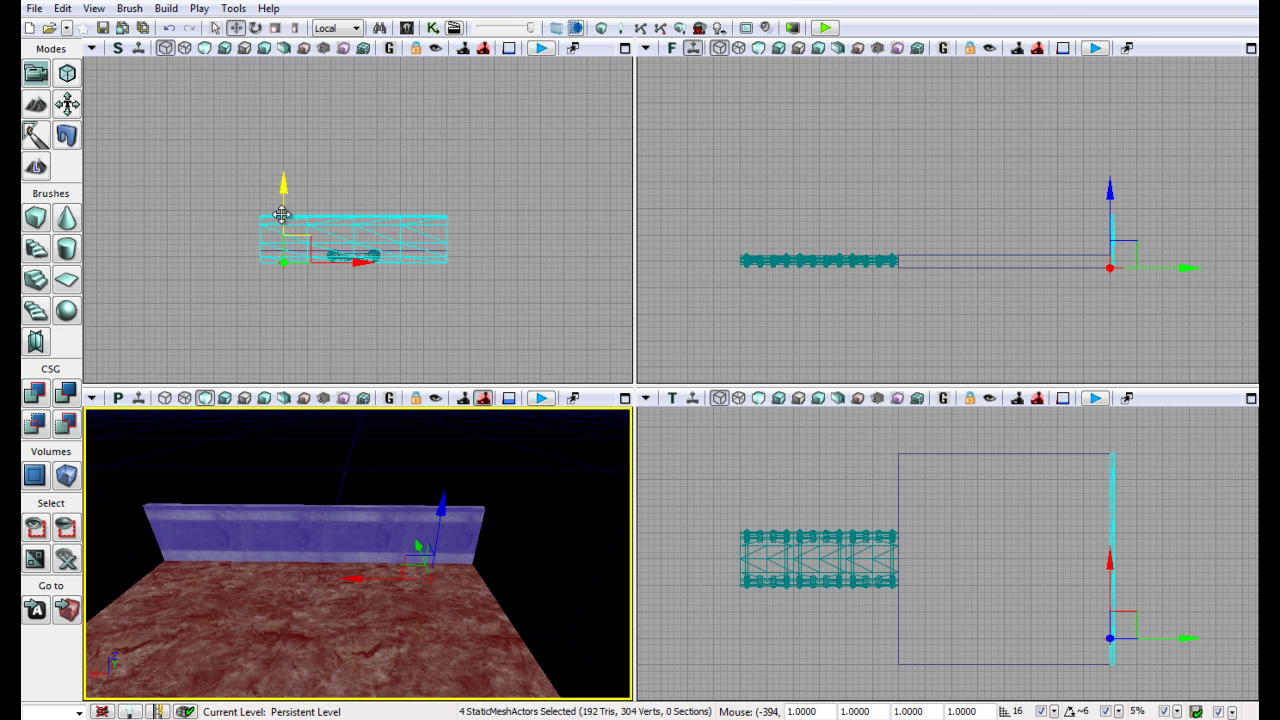
pyautogui.moveTo(282, 214); pyautogui.dragTo(283, 186)
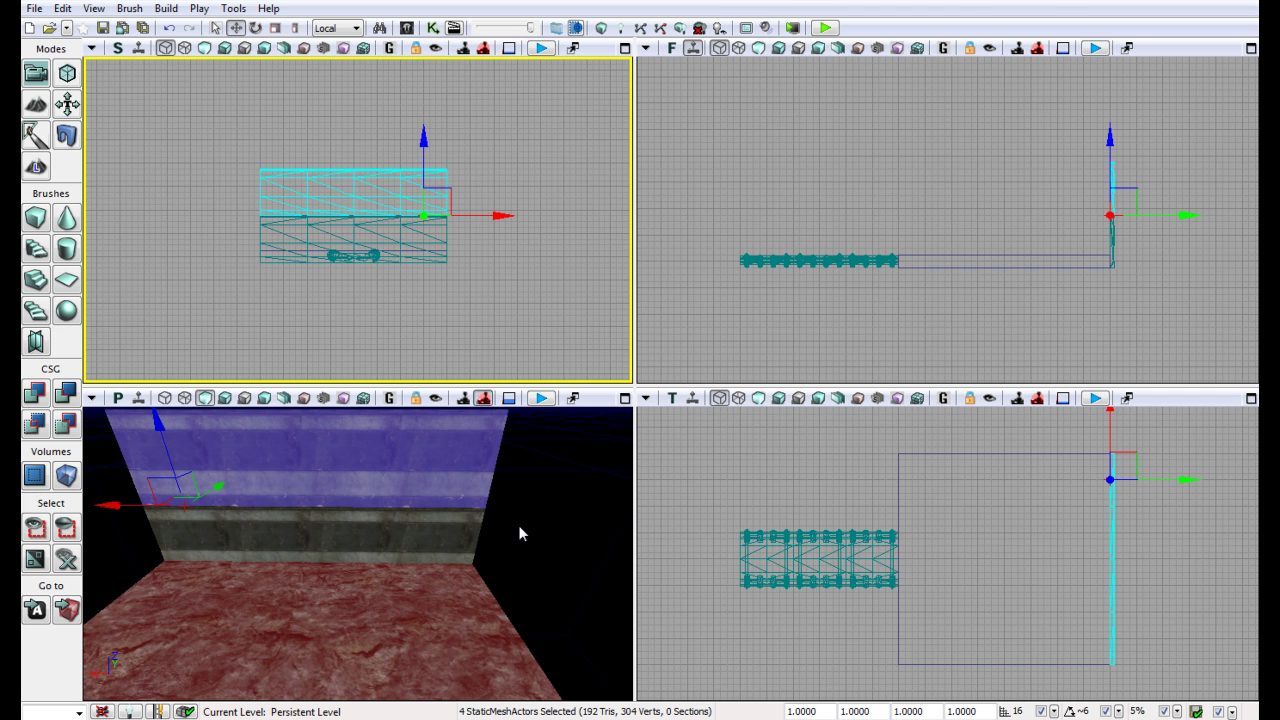
# - Add the four lower-row wall panels to the selection so the whole eight-panel wall is selected
pyautogui.keyDown('ctrl'); pyautogui.click(457, 526); pyautogui.keyUp('ctrl')
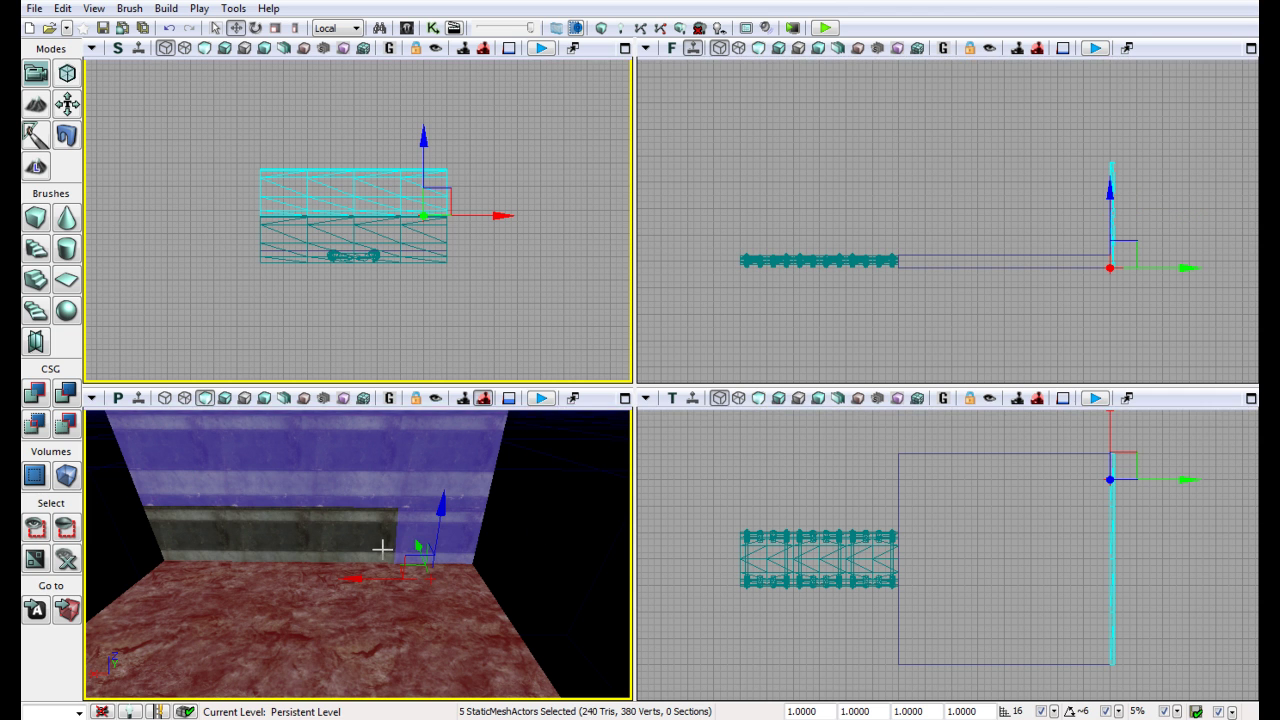
pyautogui.keyDown('ctrl'); pyautogui.click(266, 540); pyautogui.keyUp('ctrl')
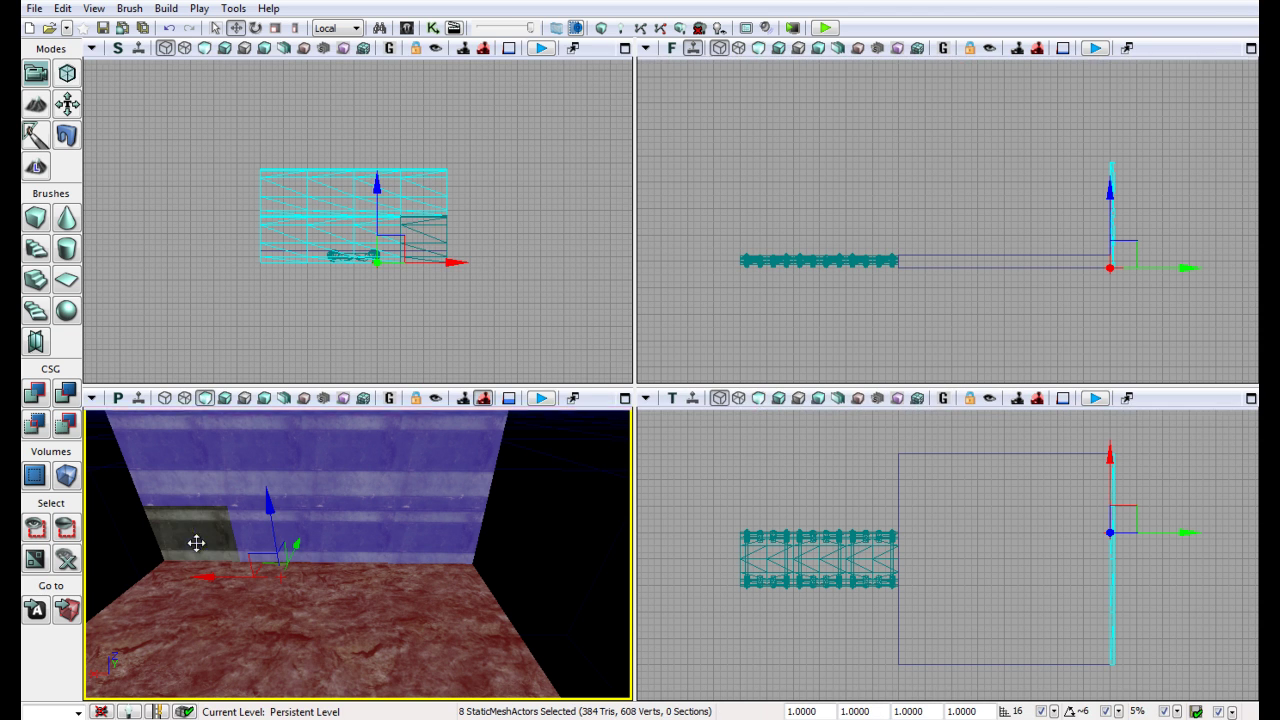
pyautogui.keyDown('ctrl'); pyautogui.click(196, 542); pyautogui.keyUp('ctrl')
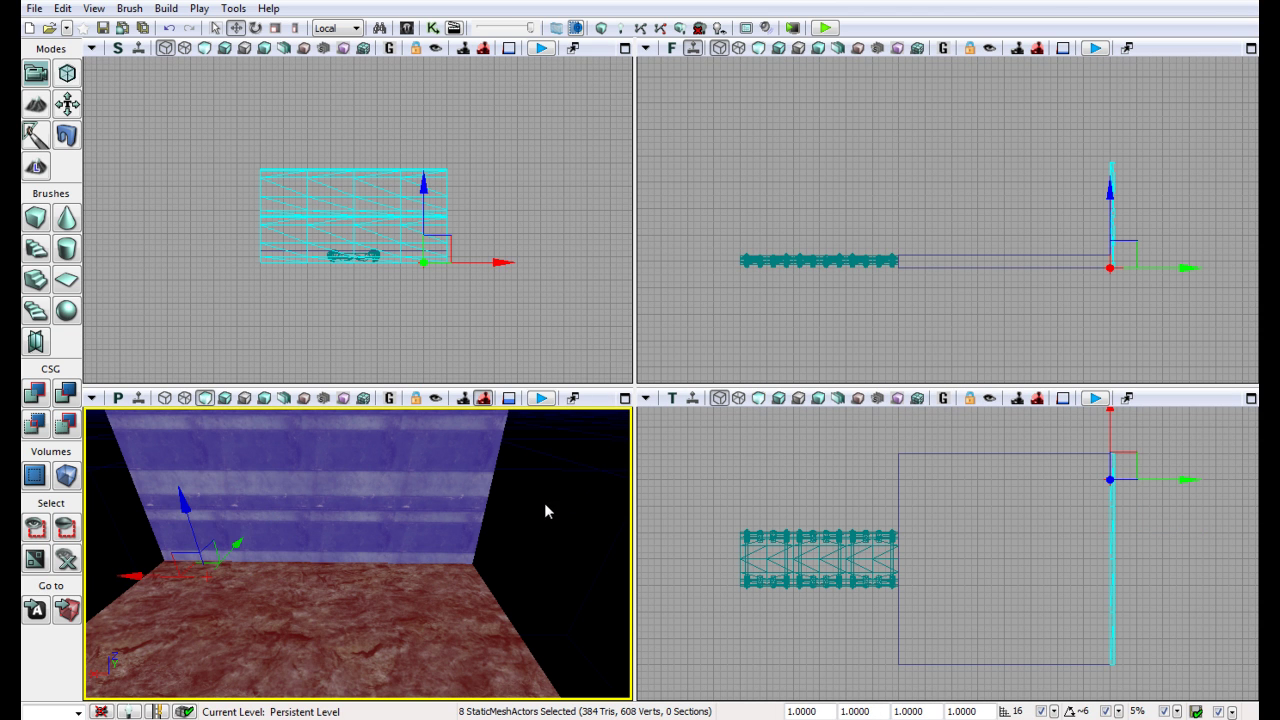
pyautogui.click(257, 29)
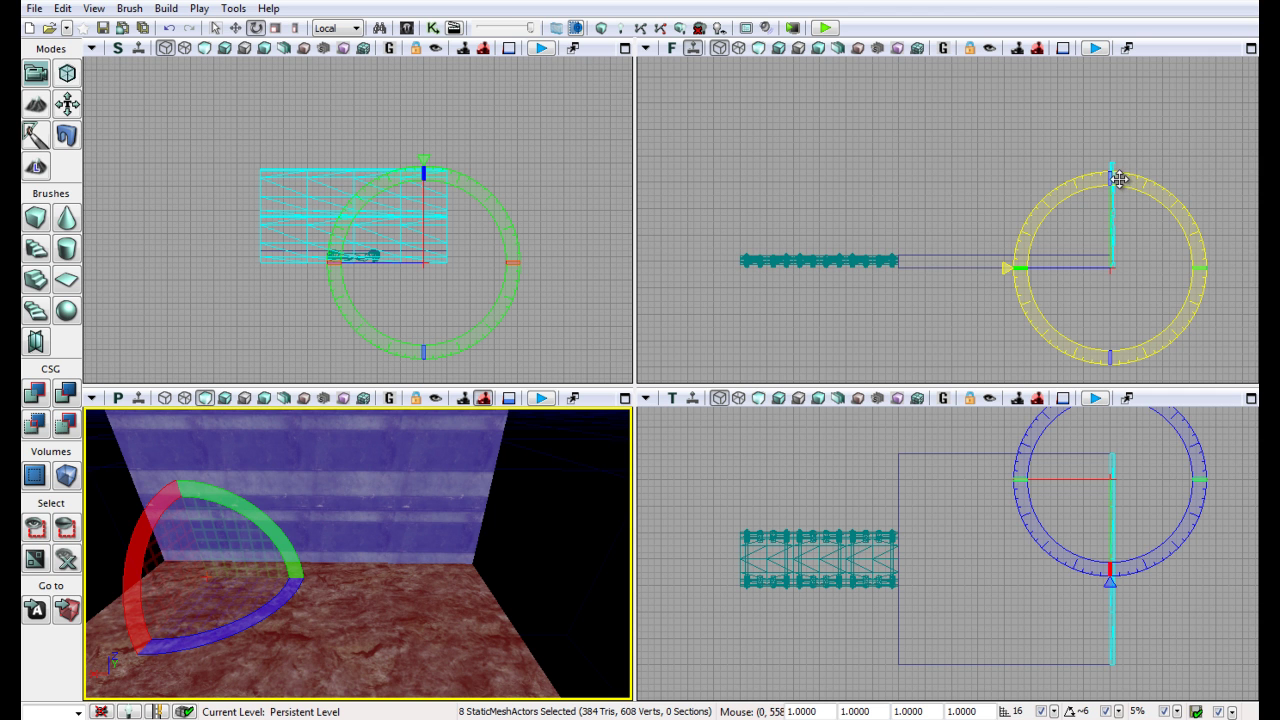
pyautogui.moveTo(1118, 178); pyautogui.dragTo(1254, 200)
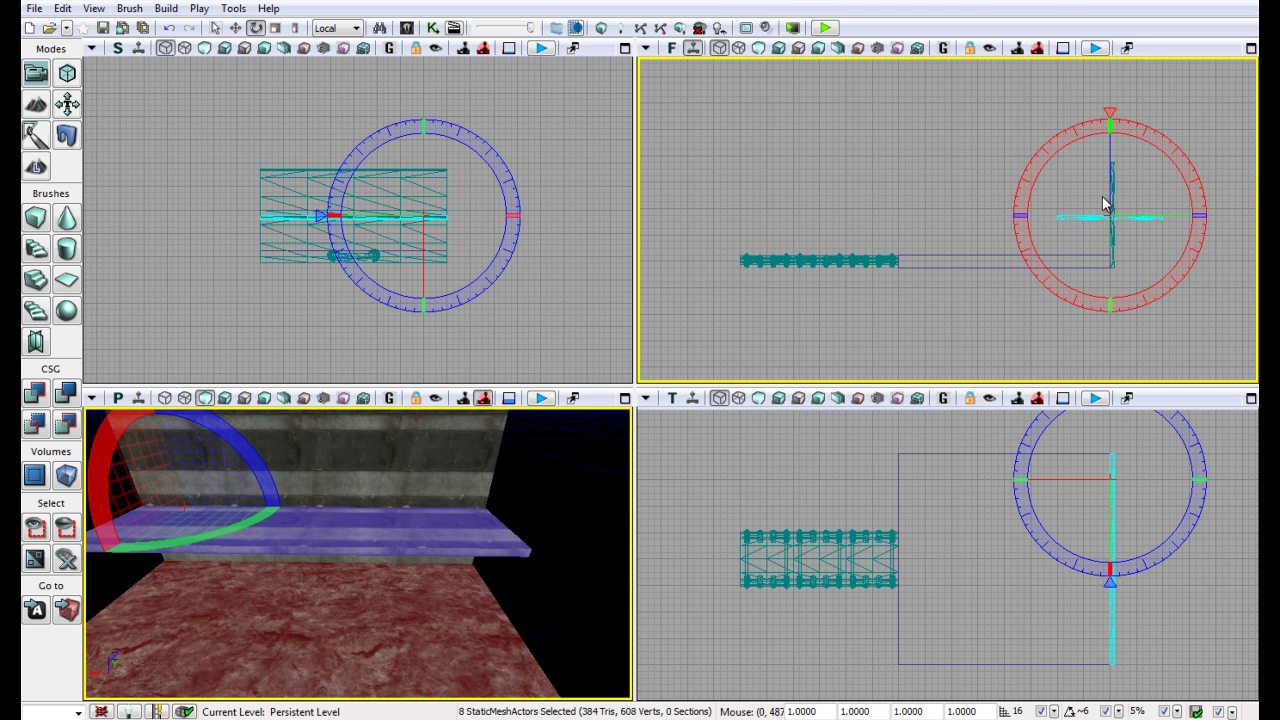
pyautogui.click(238, 28)
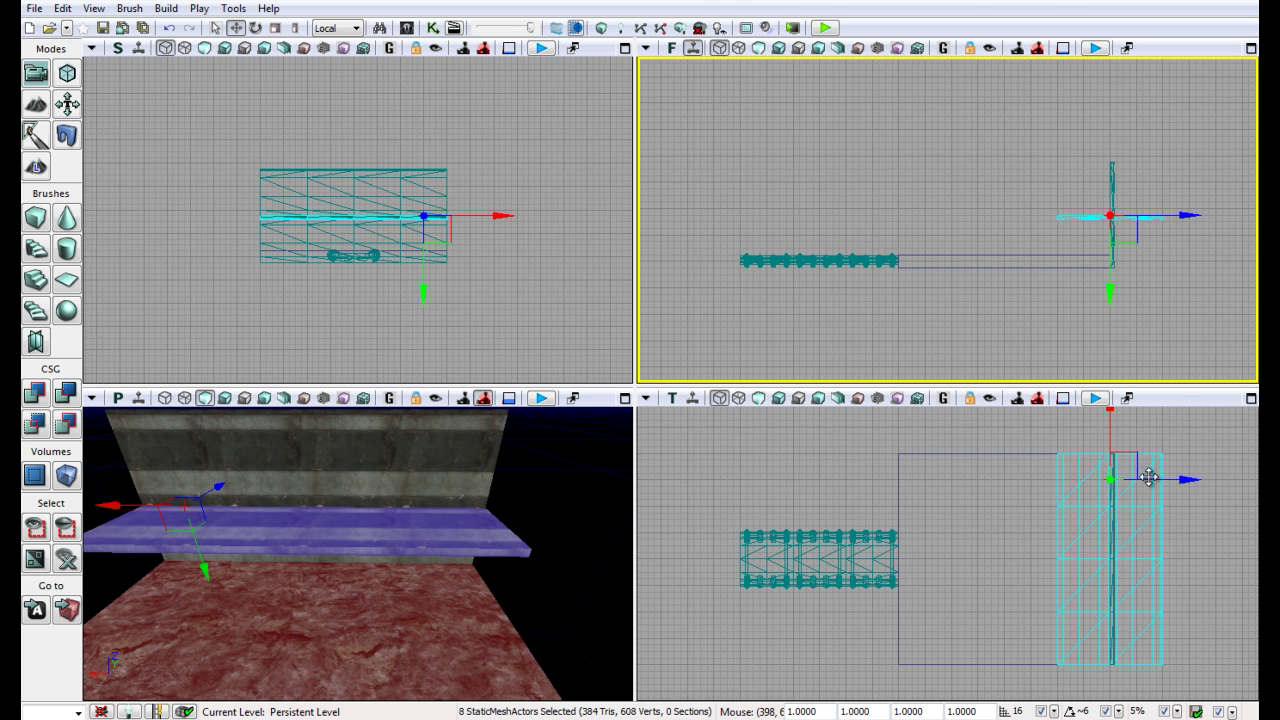
pyautogui.moveTo(1149, 477); pyautogui.dragTo(1174, 361)
pyautogui.moveTo(1167, 216); pyautogui.dragTo(1234, 228)
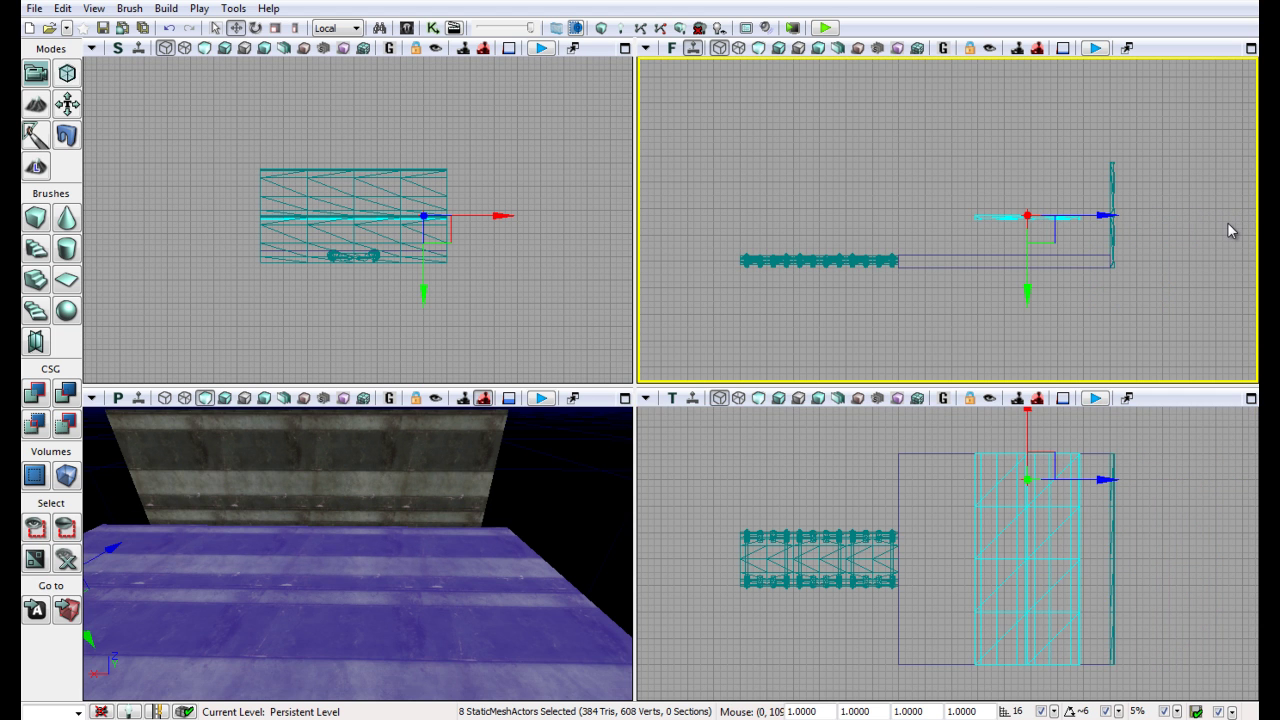
pyautogui.hotkey('ctrl', 'z')
pyautogui.hotkey('ctrl', 'z')
pyautogui.hotkey('ctrl', 'z')
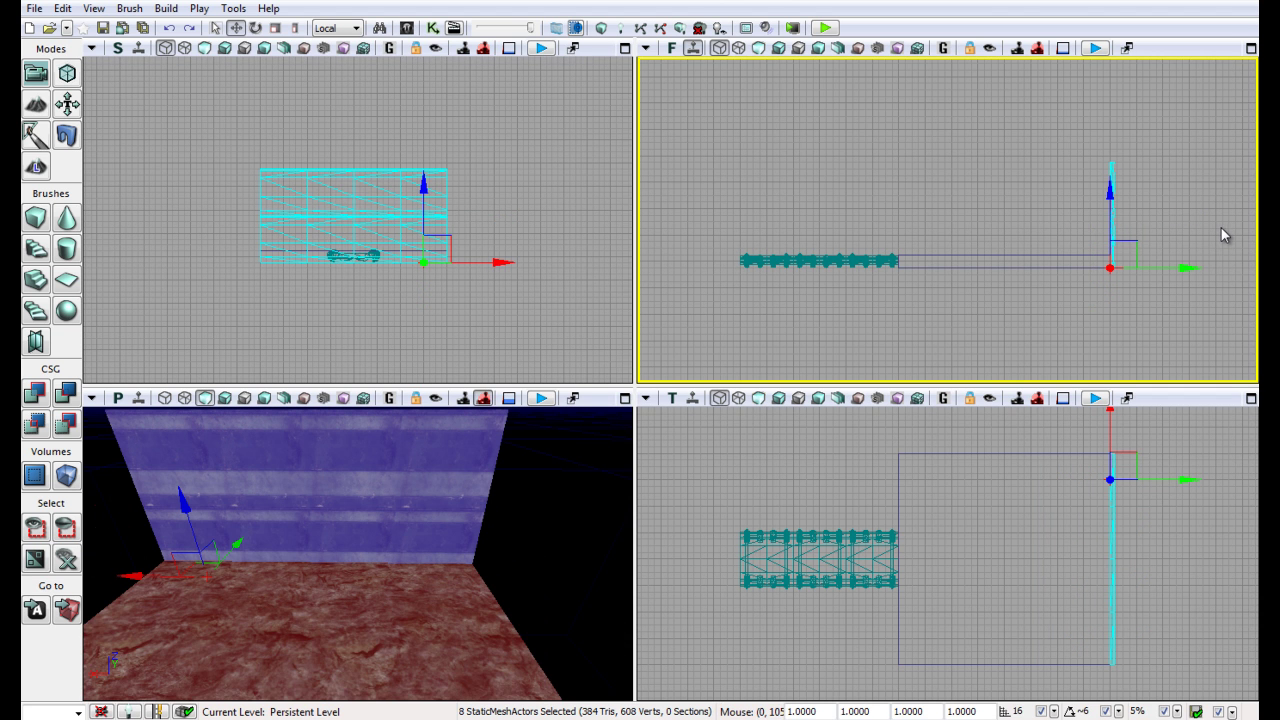
# - Duplicate the eight-panel wall while rotating the copy 90 degrees about the vertical axis, perpendicular to the original wall
pyautogui.click(256, 28)
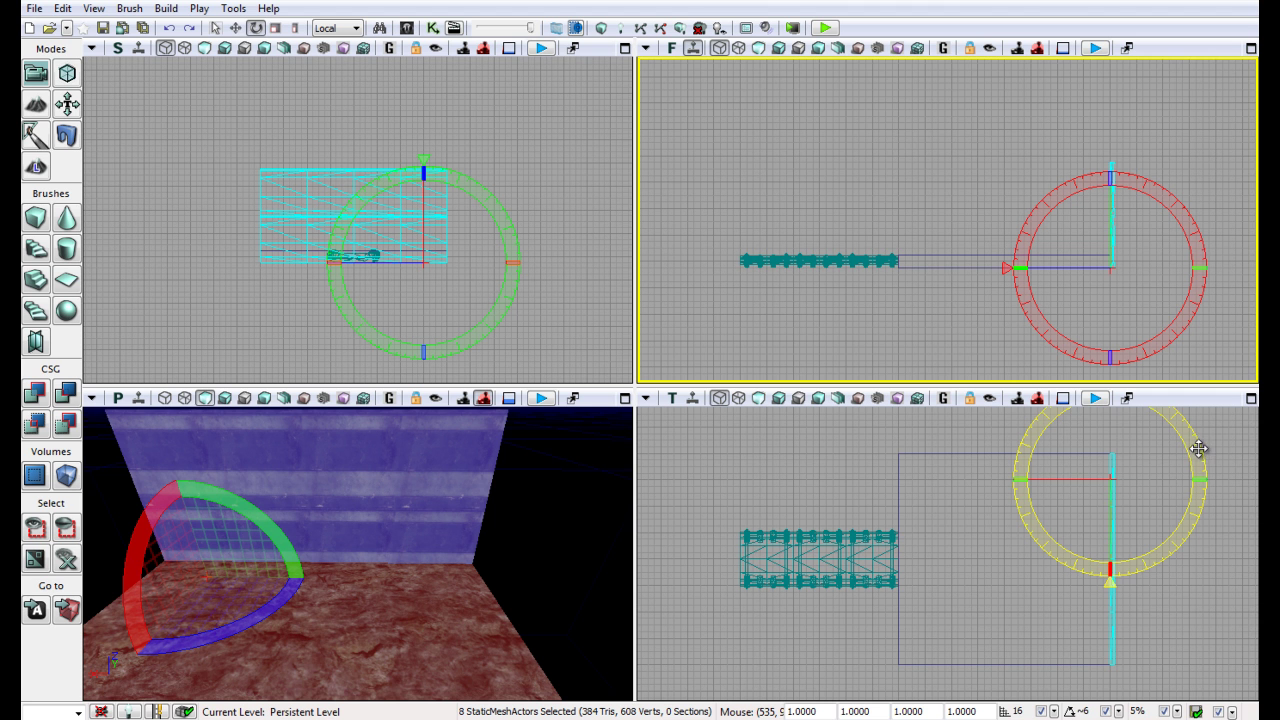
pyautogui.moveTo(1194, 443); pyautogui.dragTo(1254, 556)
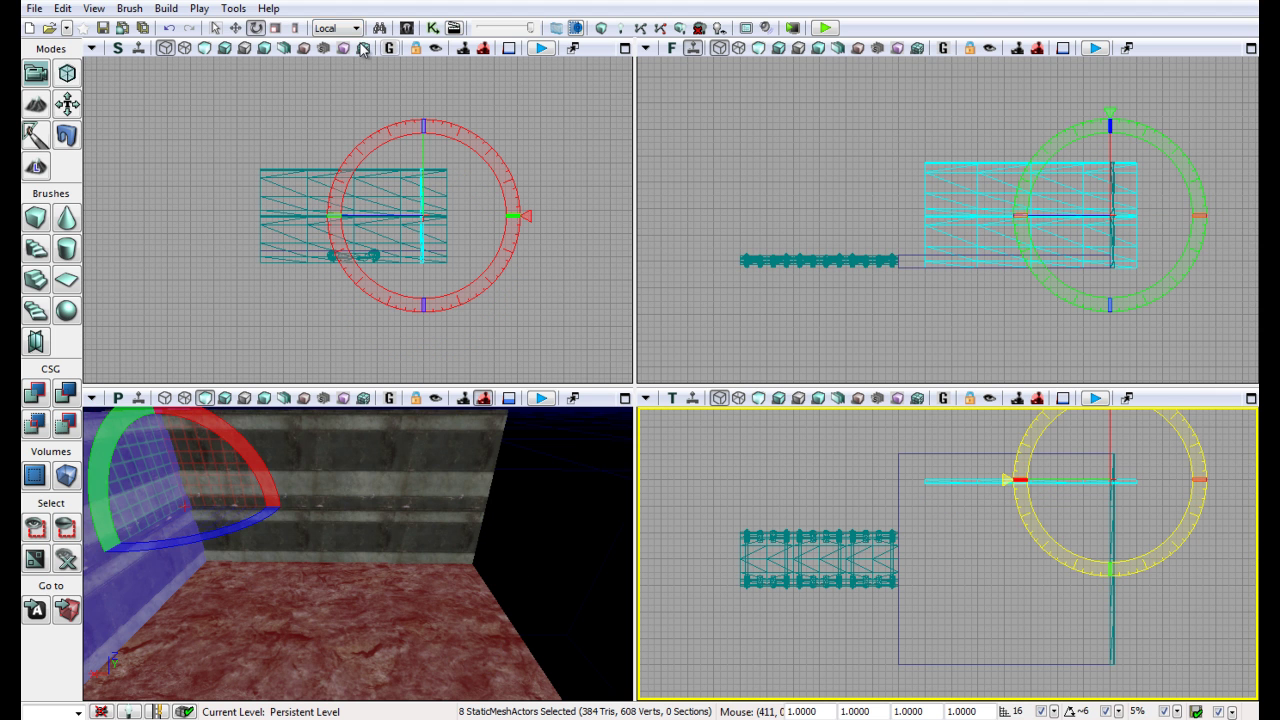
pyautogui.click(236, 27)
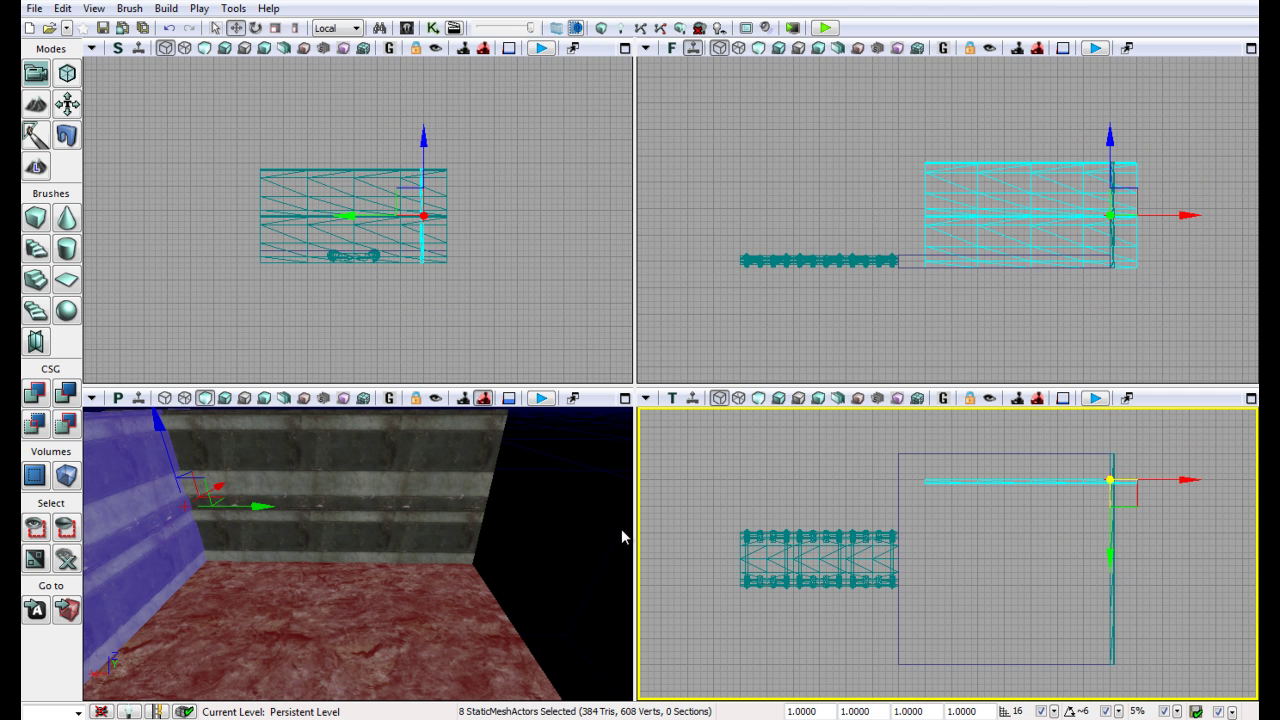
# - Align the rotated eight-panel wall with one side edge of the platform and duplicate it onto the opposite side edge
pyautogui.moveTo(1149, 480); pyautogui.dragTo(1126, 480)
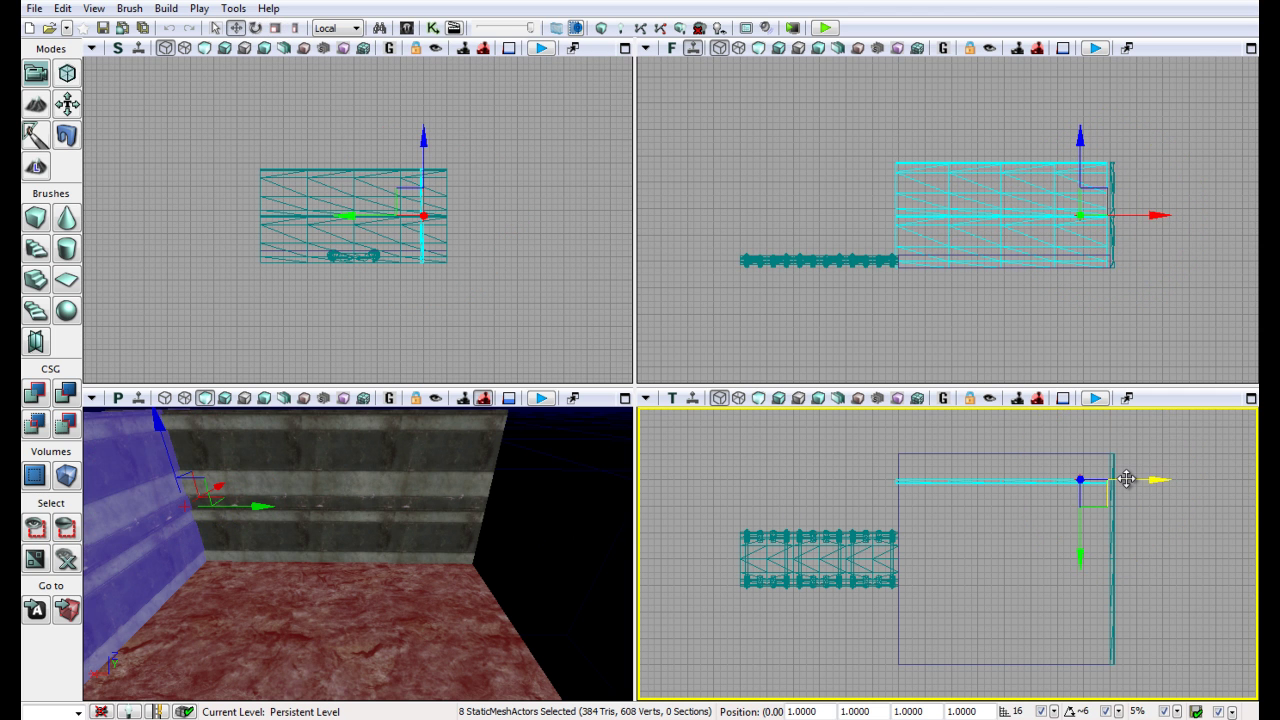
pyautogui.moveTo(1086, 534); pyautogui.dragTo(1083, 506)
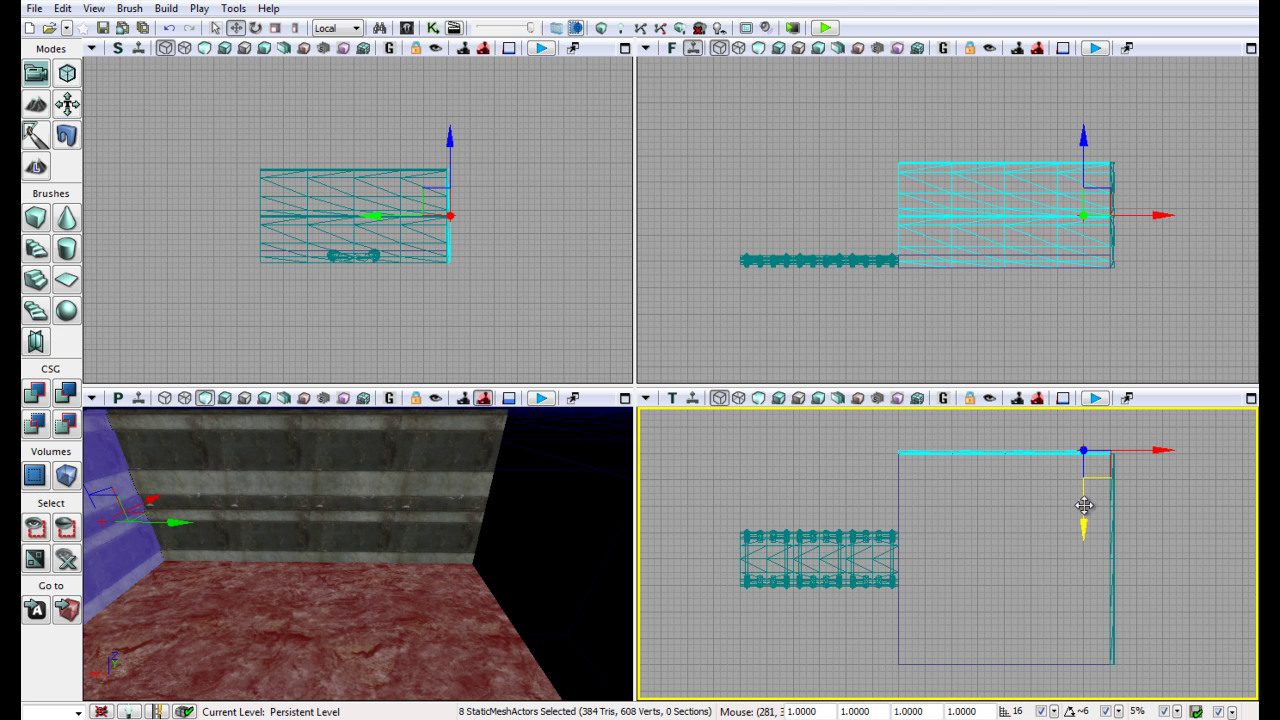
pyautogui.moveTo(1084, 506); pyautogui.dragTo(1083, 647)
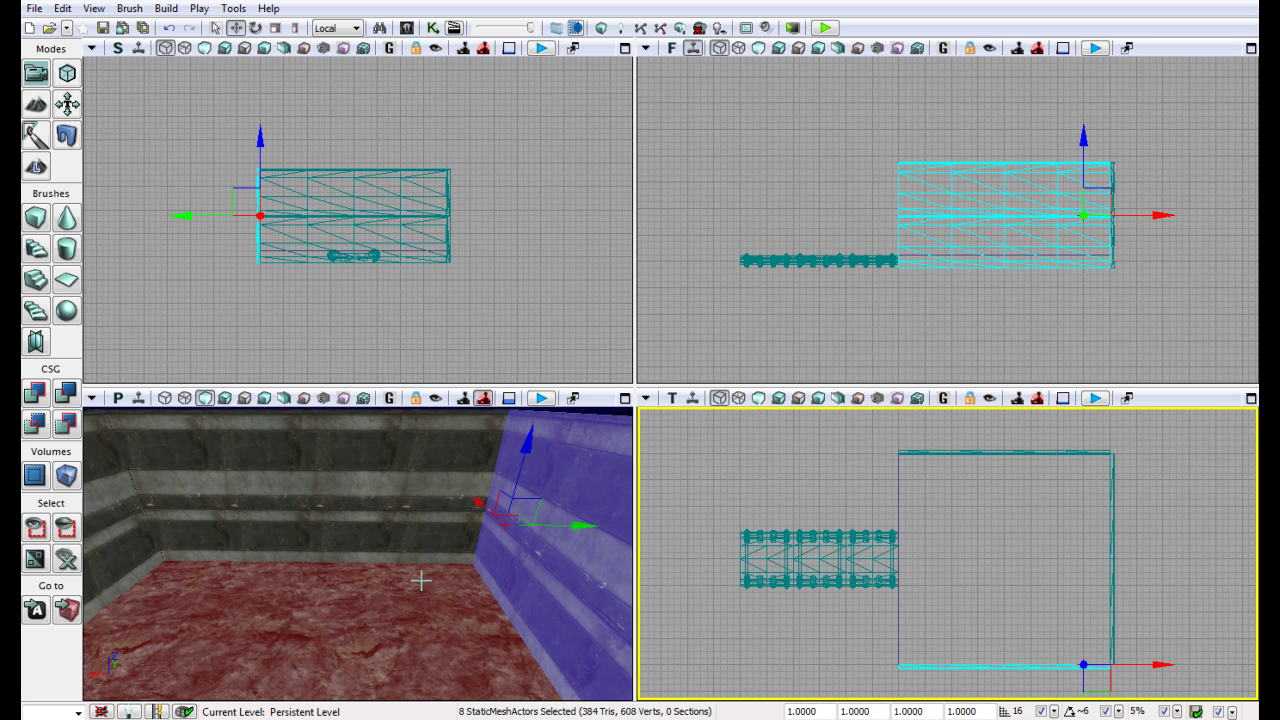
pyautogui.press('s')
pyautogui.moveTo(421, 580); pyautogui.dragTo(413, 674, button='right')
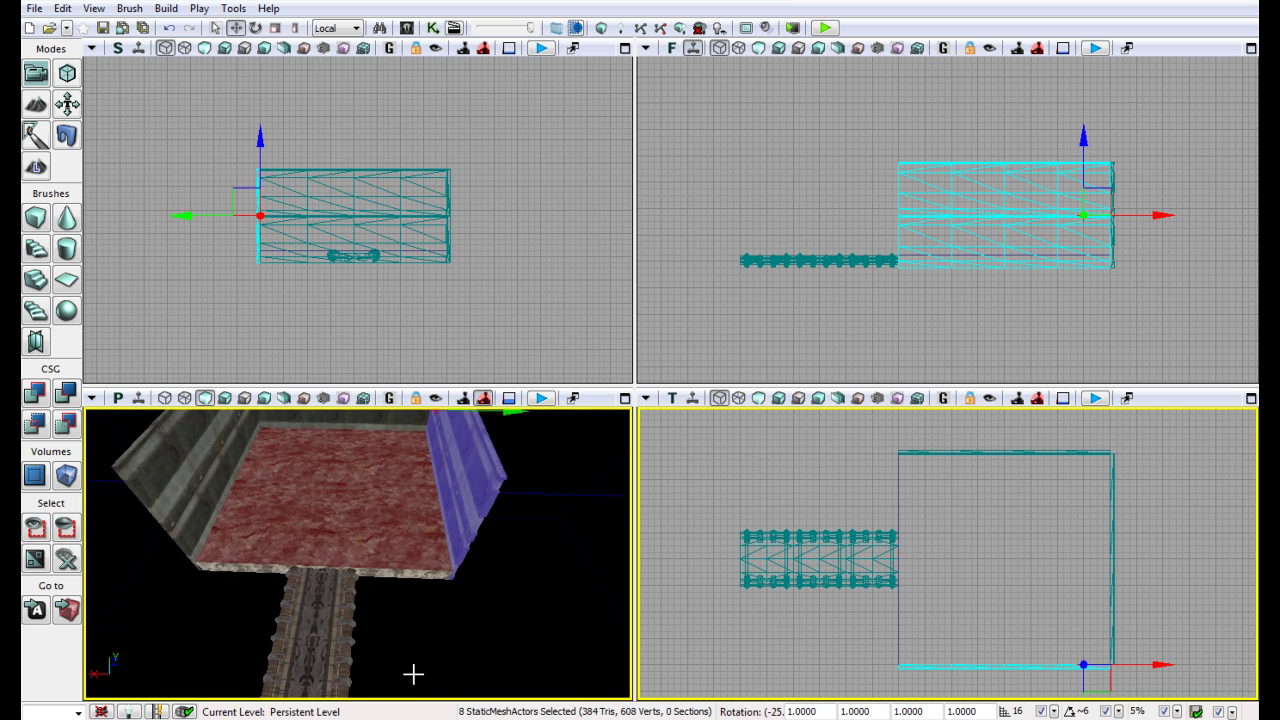
pyautogui.moveTo(413, 675); pyautogui.dragTo(437, 540)
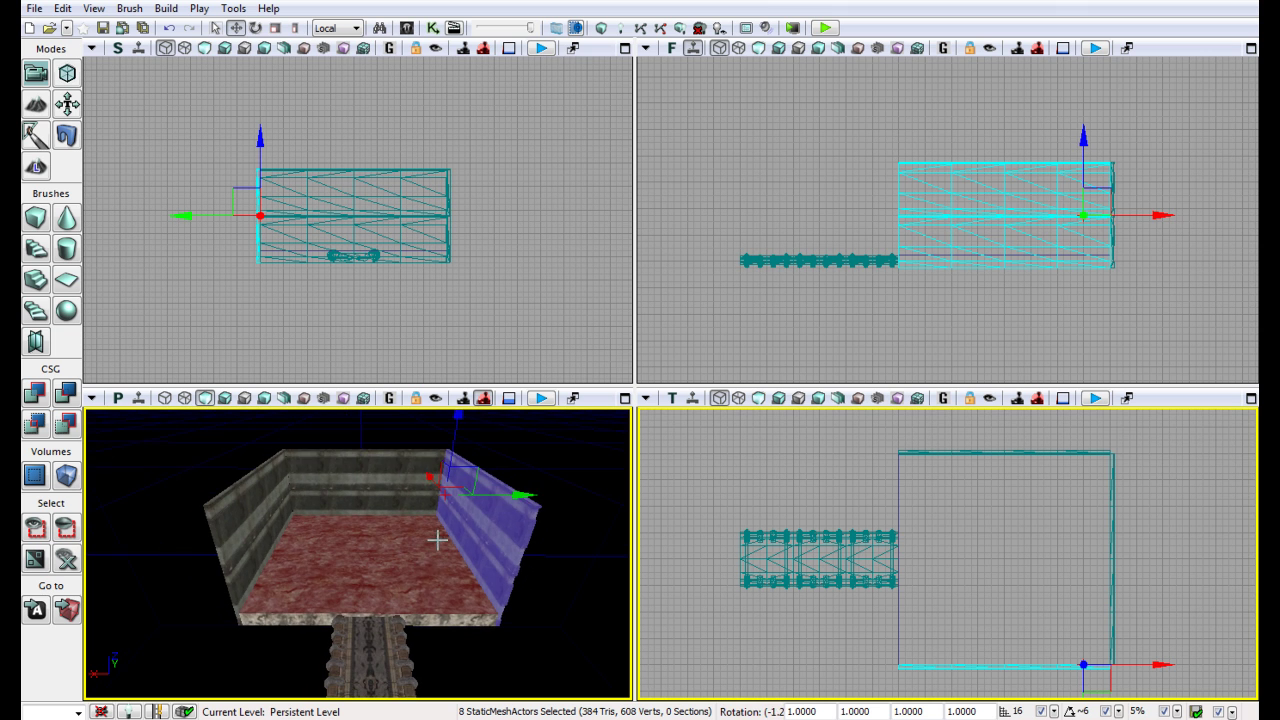
pyautogui.click(599, 580)
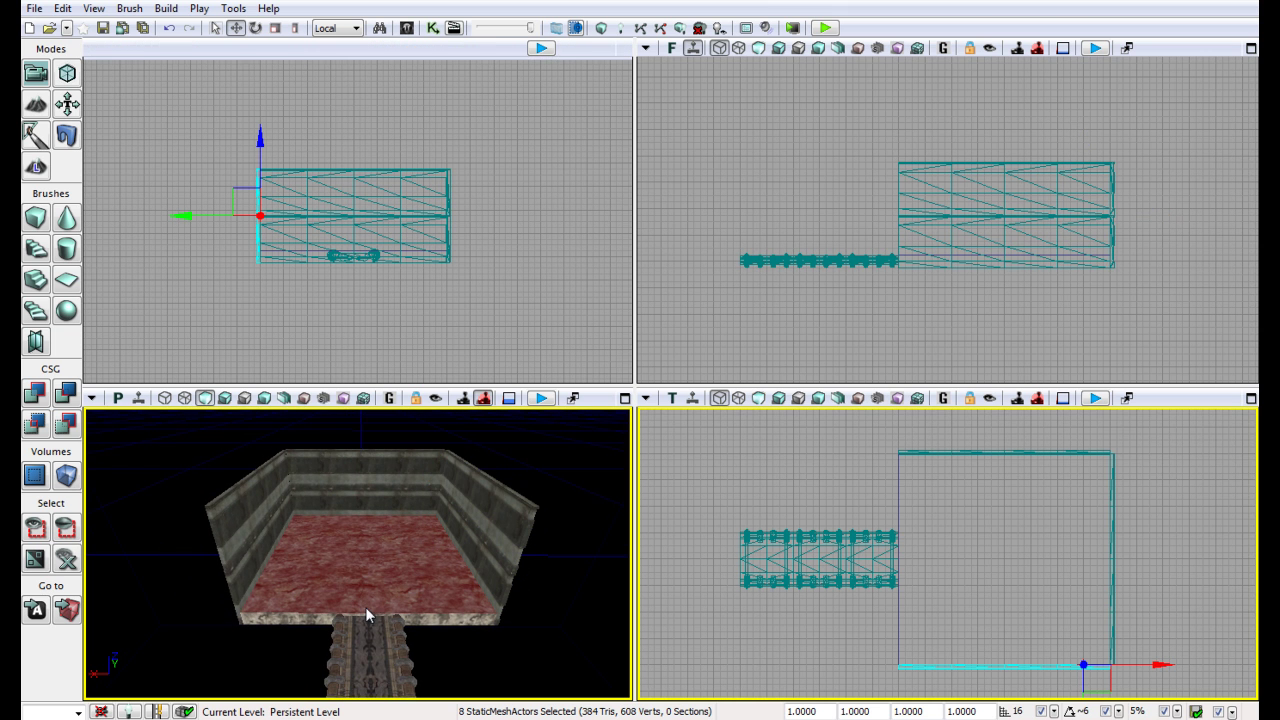
# - Select the two-panel stacks at both ends of the far wall and duplicate them onto the platform's bridge-side edge, leaving the walkway entrance open
pyautogui.click(309, 489)
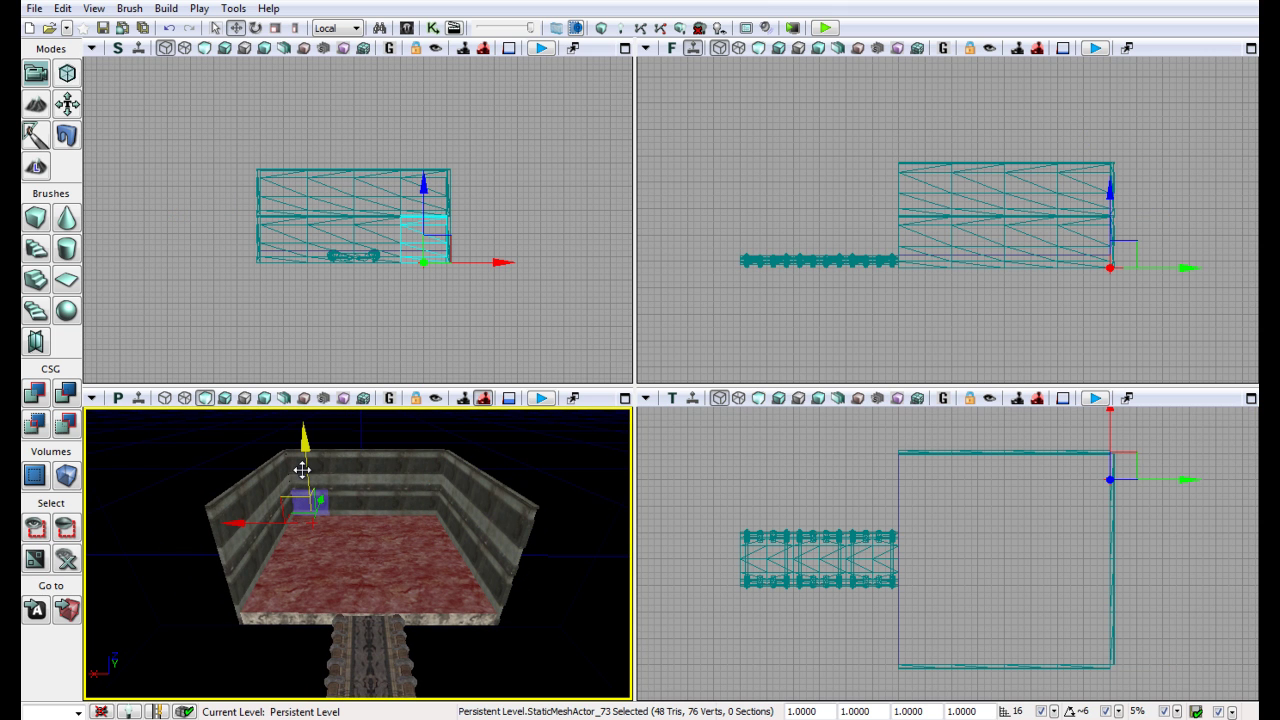
pyautogui.click(304, 466)
pyautogui.keyDown('ctrl'); pyautogui.click(314, 505); pyautogui.keyUp('ctrl')
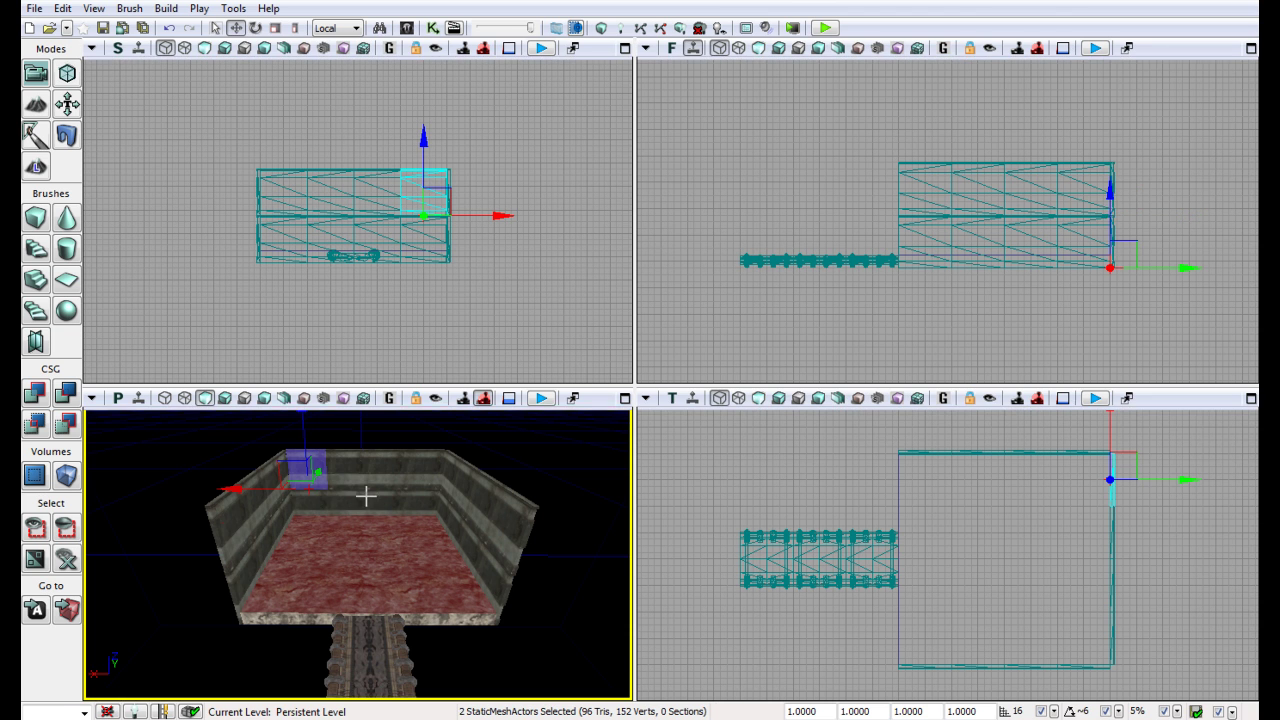
pyautogui.keyDown('ctrl'); pyautogui.click(417, 469); pyautogui.keyUp('ctrl')
pyautogui.keyDown('ctrl'); pyautogui.click(420, 507); pyautogui.keyUp('ctrl')
pyautogui.keyDown('ctrl'); pyautogui.click(420, 505); pyautogui.keyUp('ctrl')
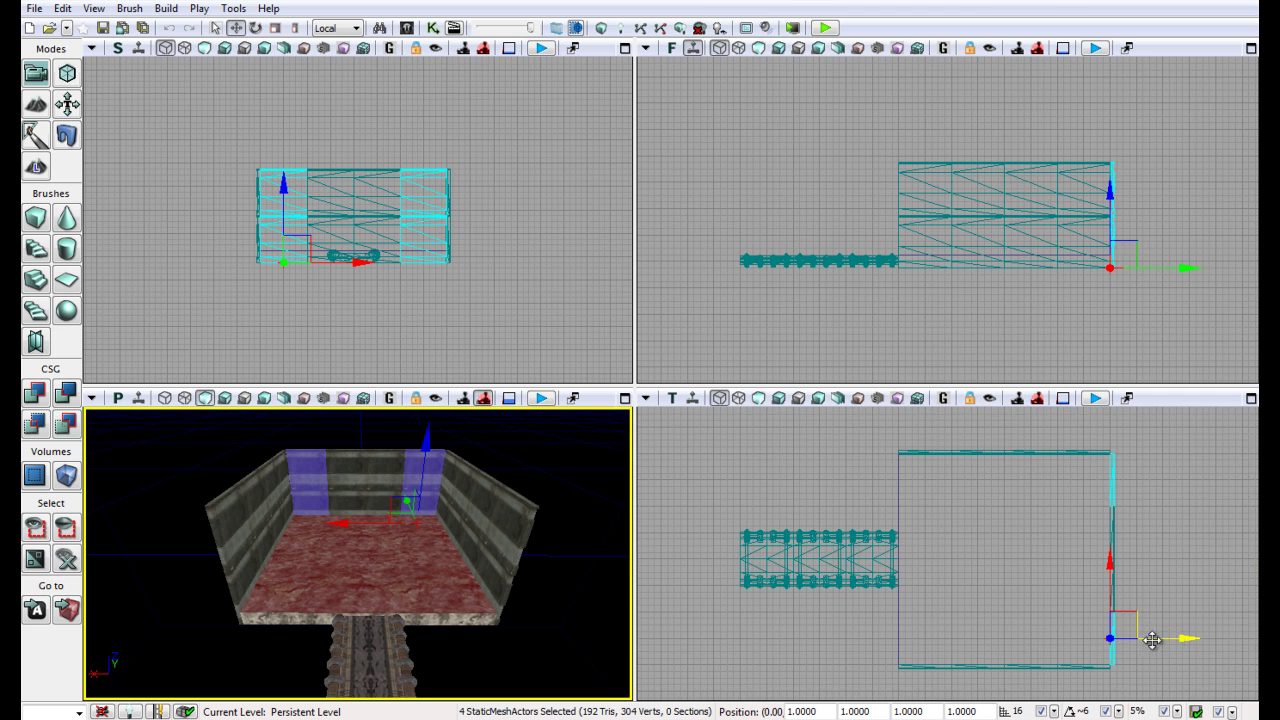
pyautogui.moveTo(1154, 640); pyautogui.dragTo(1029, 641)
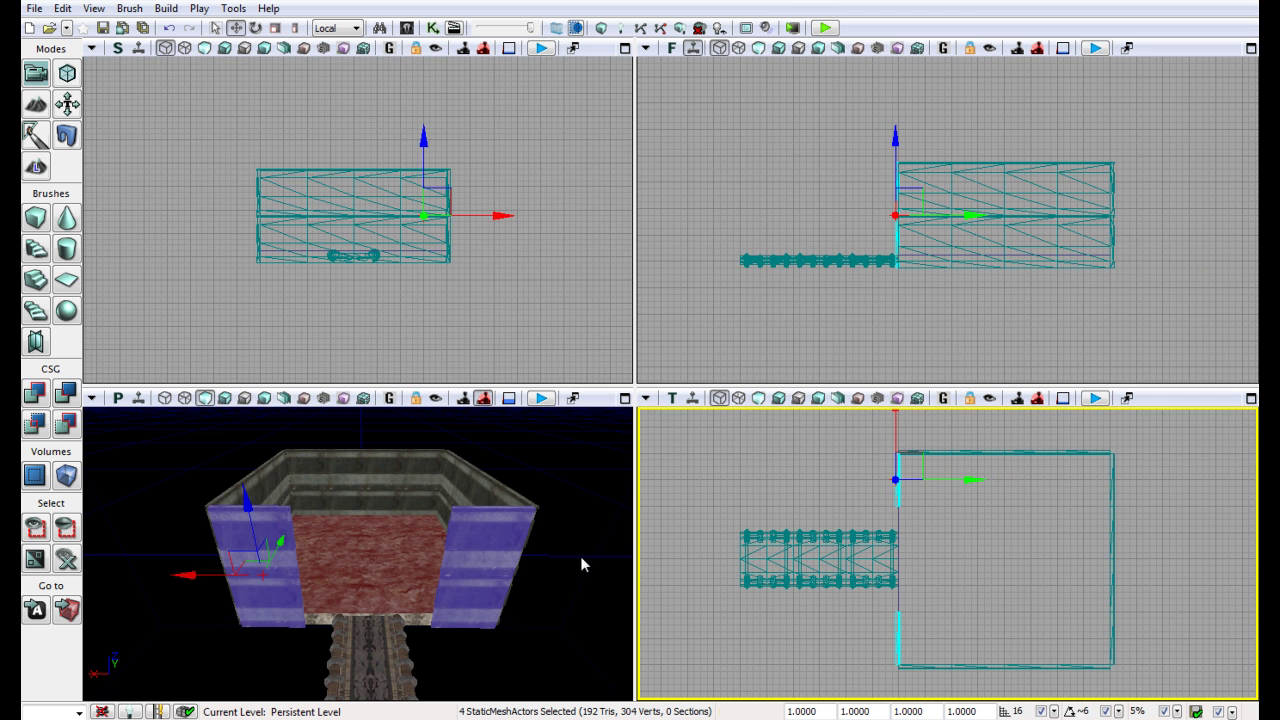
pyautogui.click(597, 532)
# - Preview the walled room from above in Lit mode and return the perspective view to Unlit
pyautogui.scroll(3, 564, 540)
pyautogui.moveTo(564, 540); pyautogui.dragTo(585, 409, button='right')
pyautogui.moveTo(585, 409); pyautogui.dragTo(108, 611)
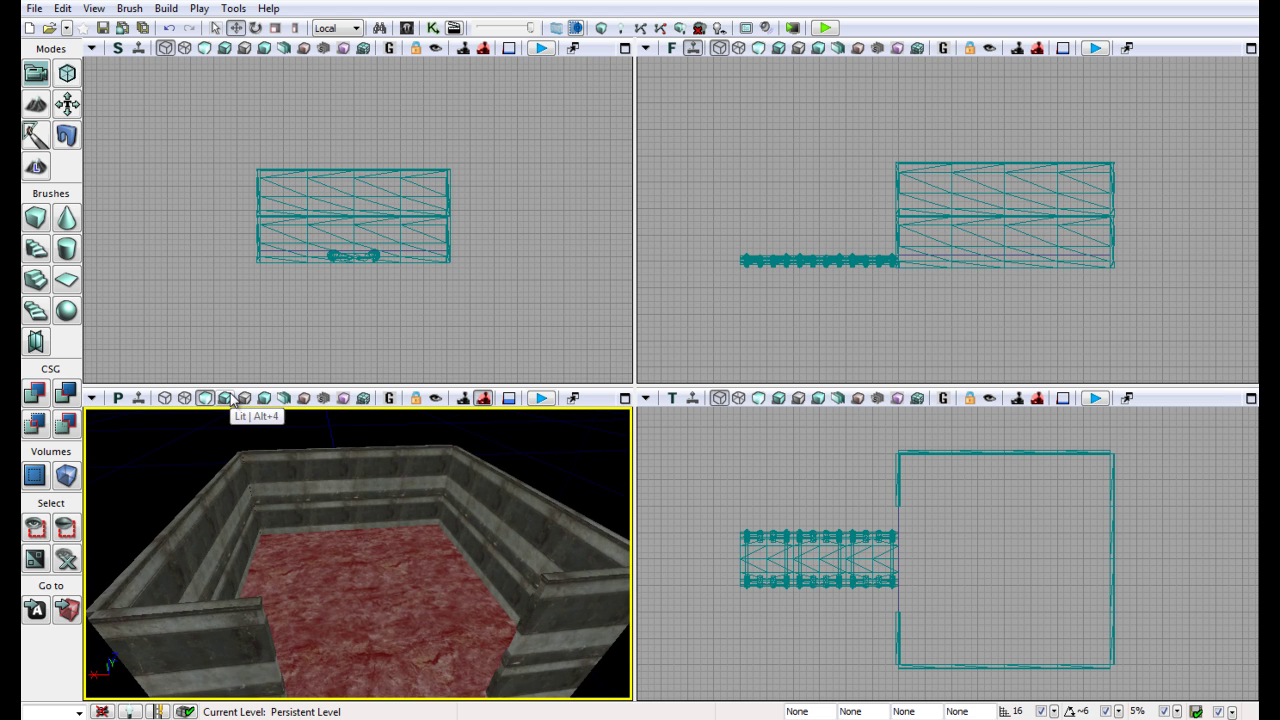
pyautogui.click(228, 398)
pyautogui.click(206, 398)
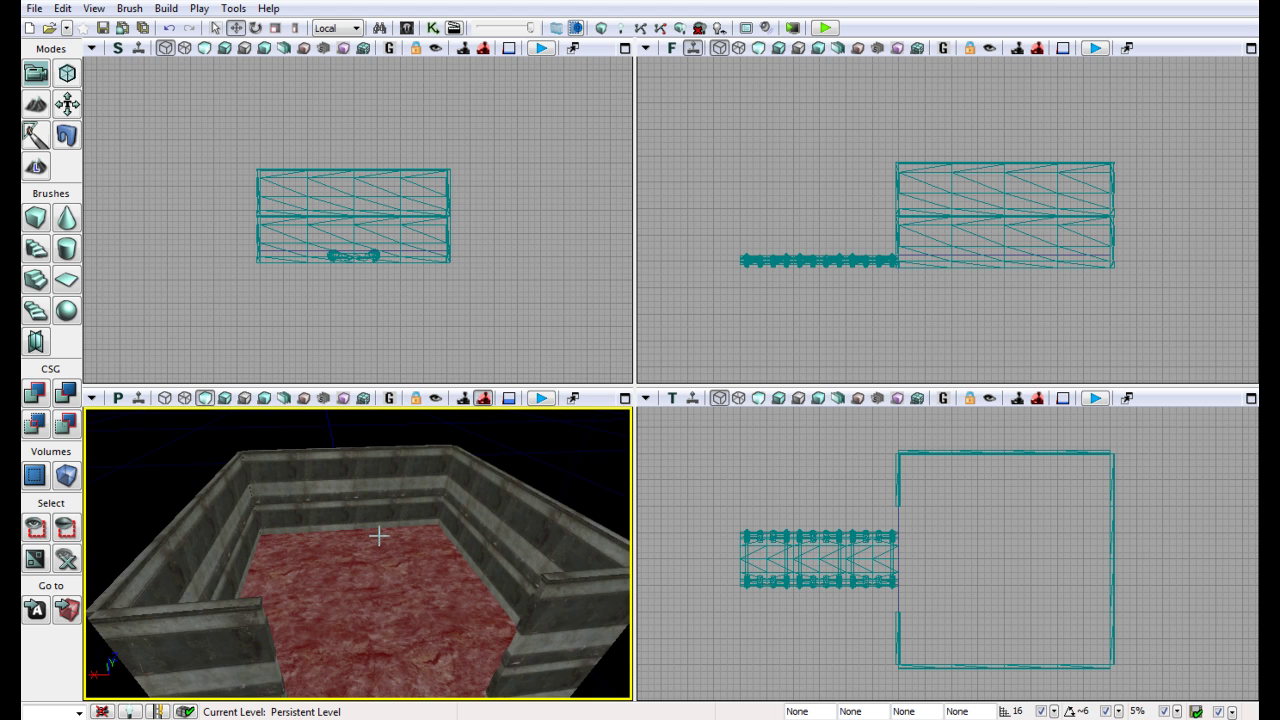
pyautogui.moveTo(378, 536); pyautogui.dragTo(353, 518)
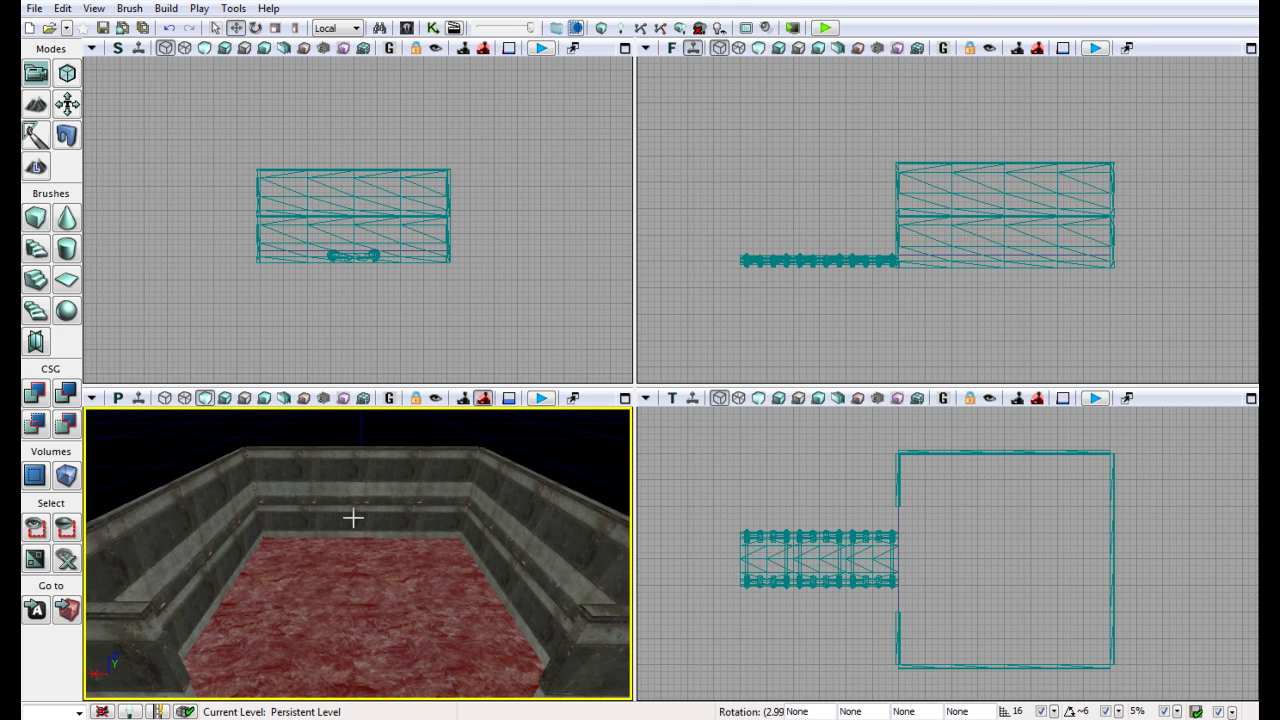
# - Clear the old search in the Content Browser, filter it to Static Meshes, and search for "light"
pyautogui.click(407, 28)
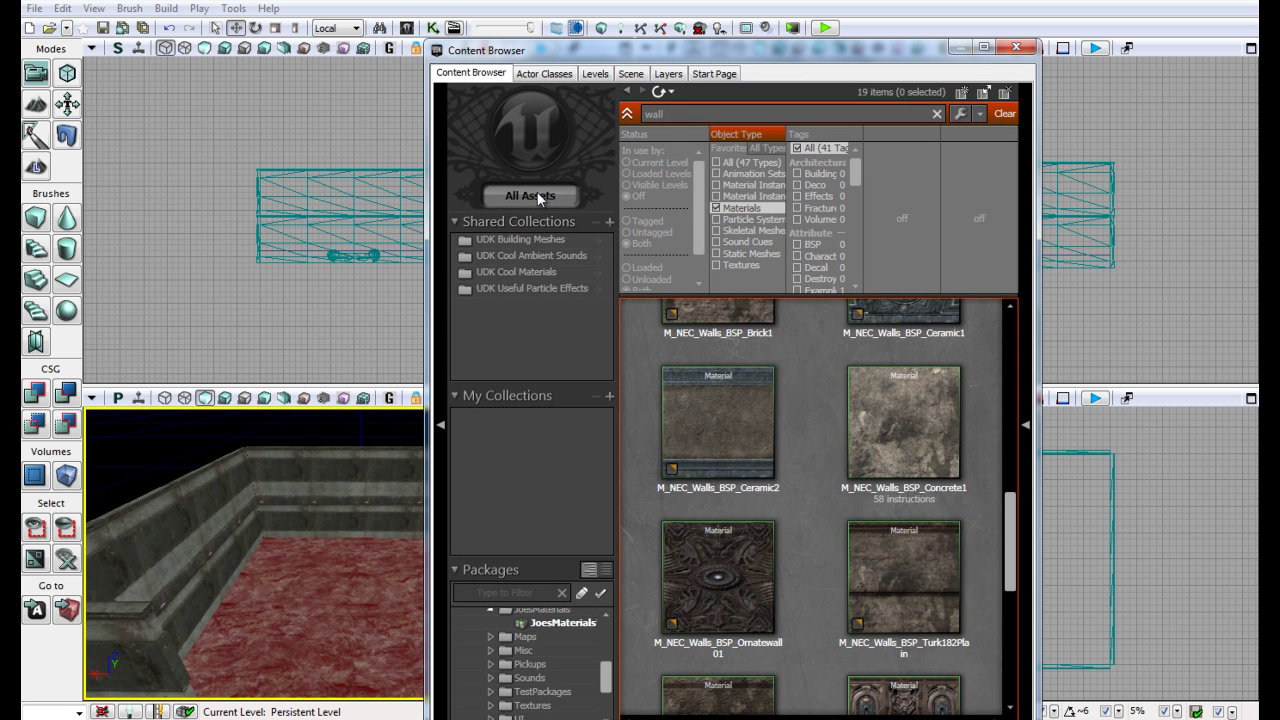
pyautogui.click(945, 115)
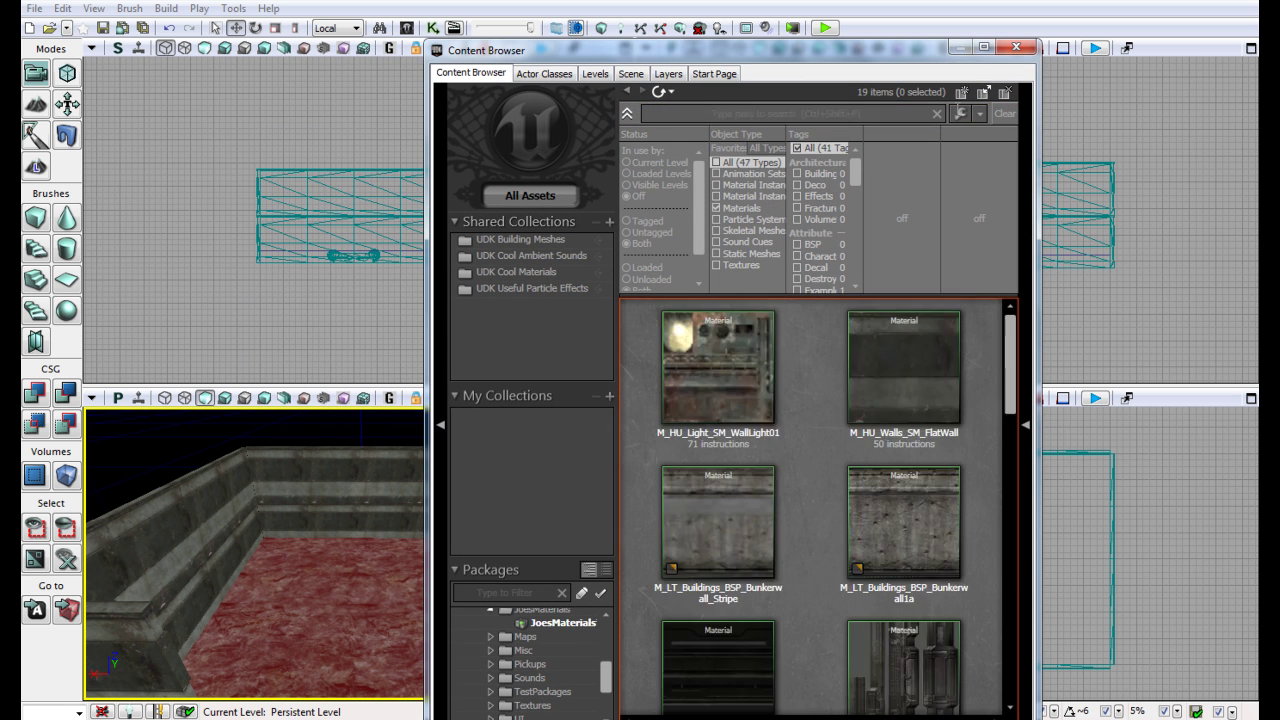
pyautogui.click(745, 254)
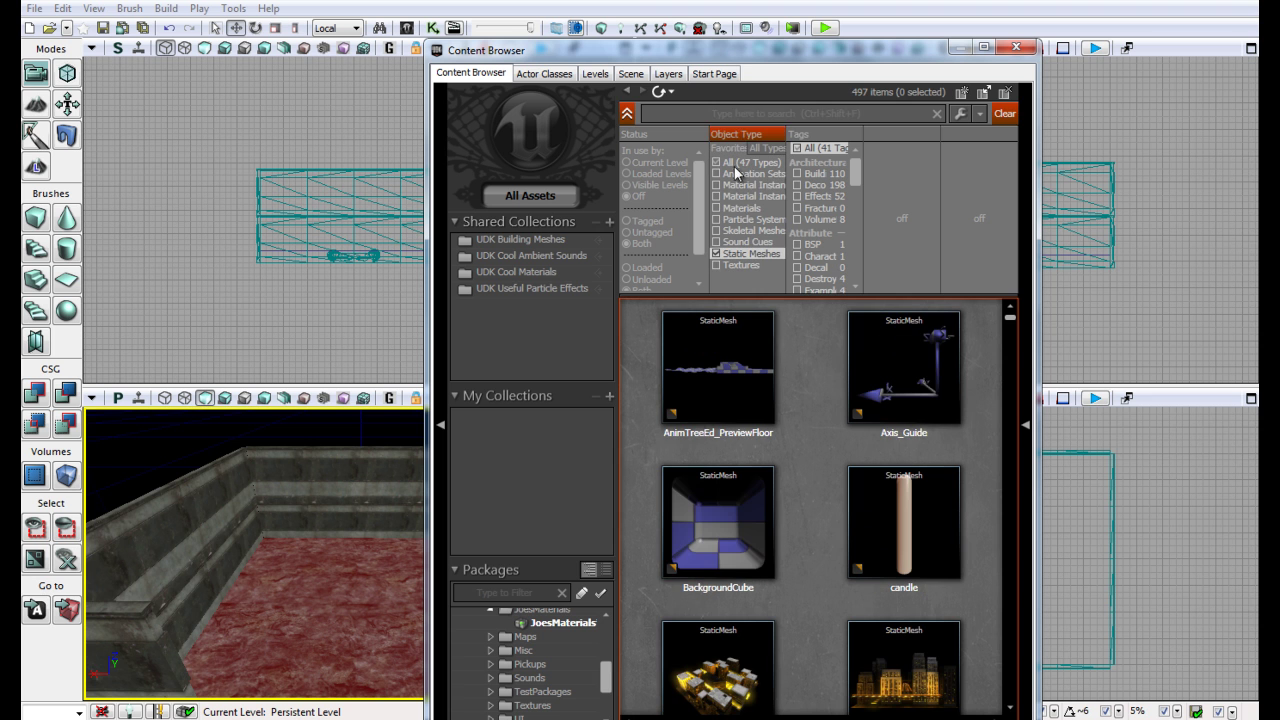
pyautogui.click(738, 117)
pyautogui.write('light')
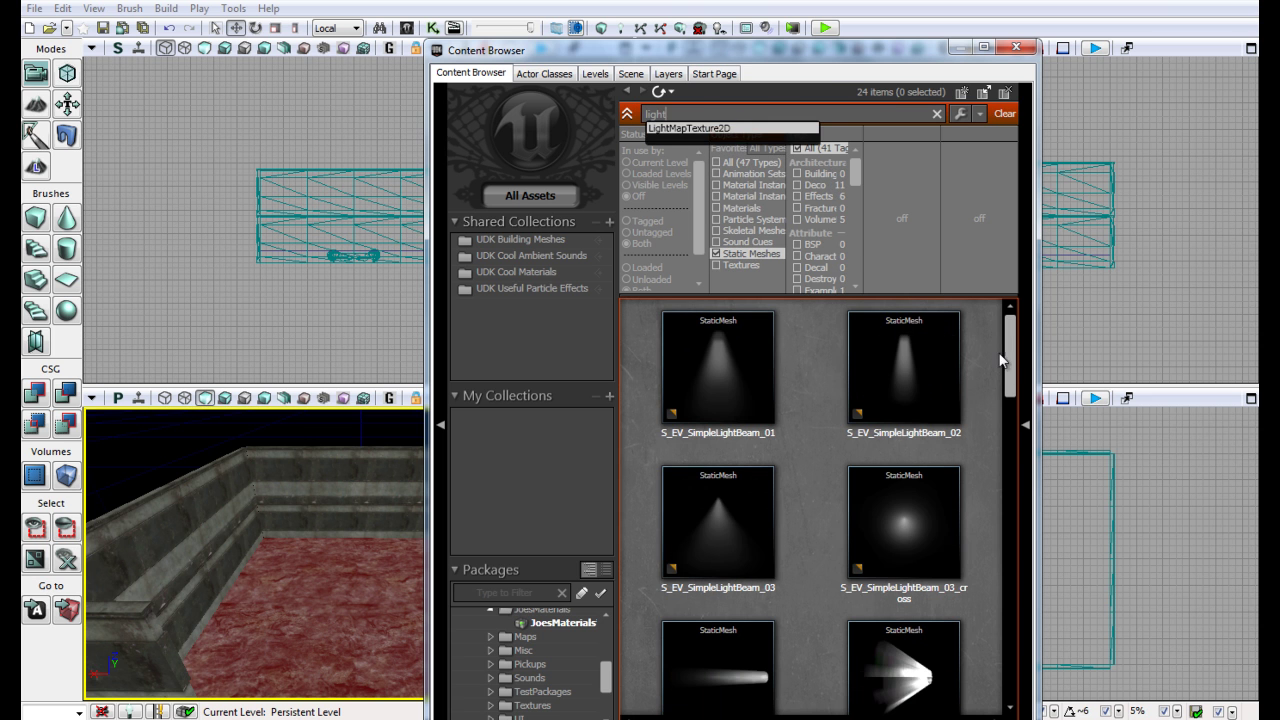
# - Place the S_HU_Light_SM_WallLight01 static mesh on the red floor inside the room and close the Content Browser
pyautogui.moveTo(1003, 362); pyautogui.dragTo(1020, 456)
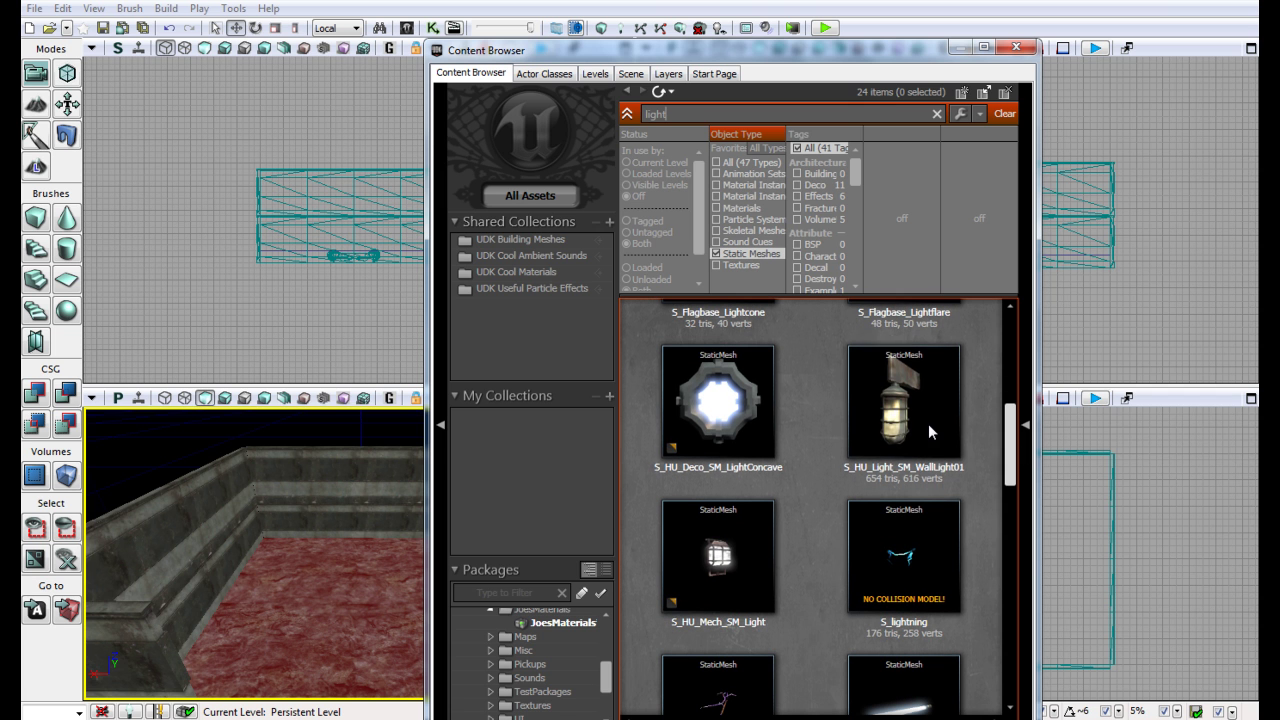
pyautogui.click(928, 426)
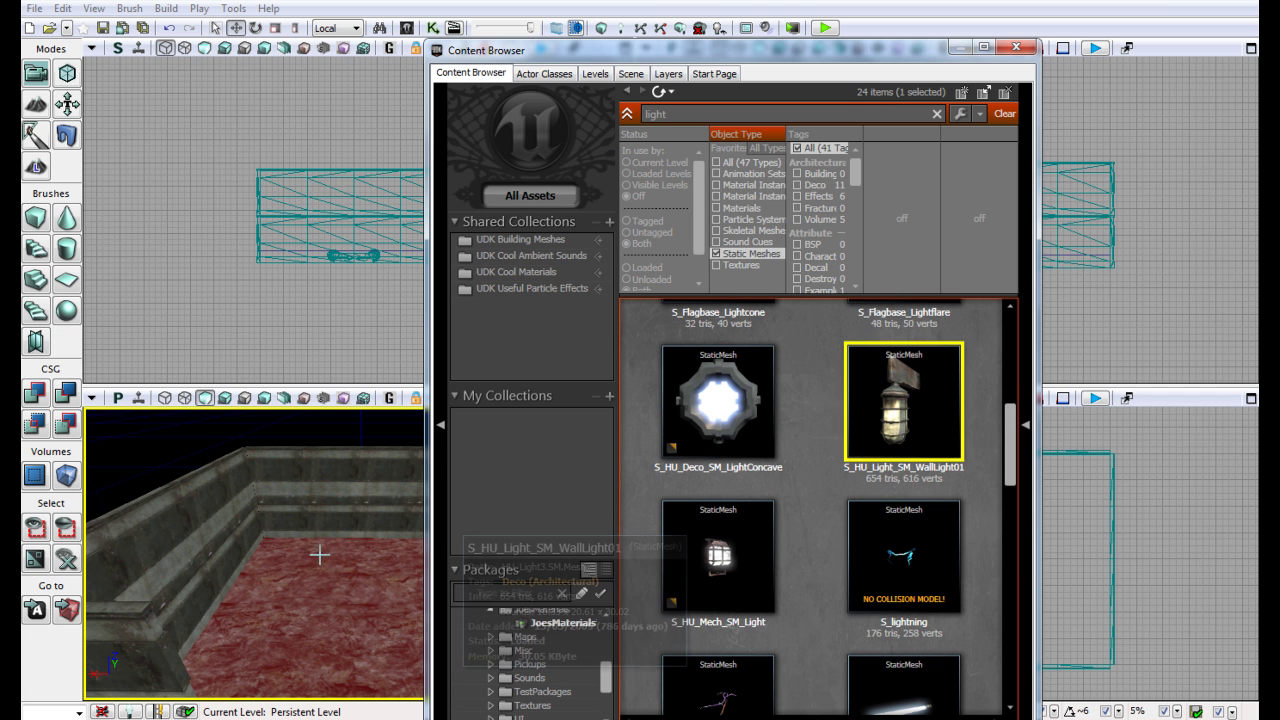
pyautogui.moveTo(941, 427); pyautogui.dragTo(345, 540)
pyautogui.click(1014, 49)
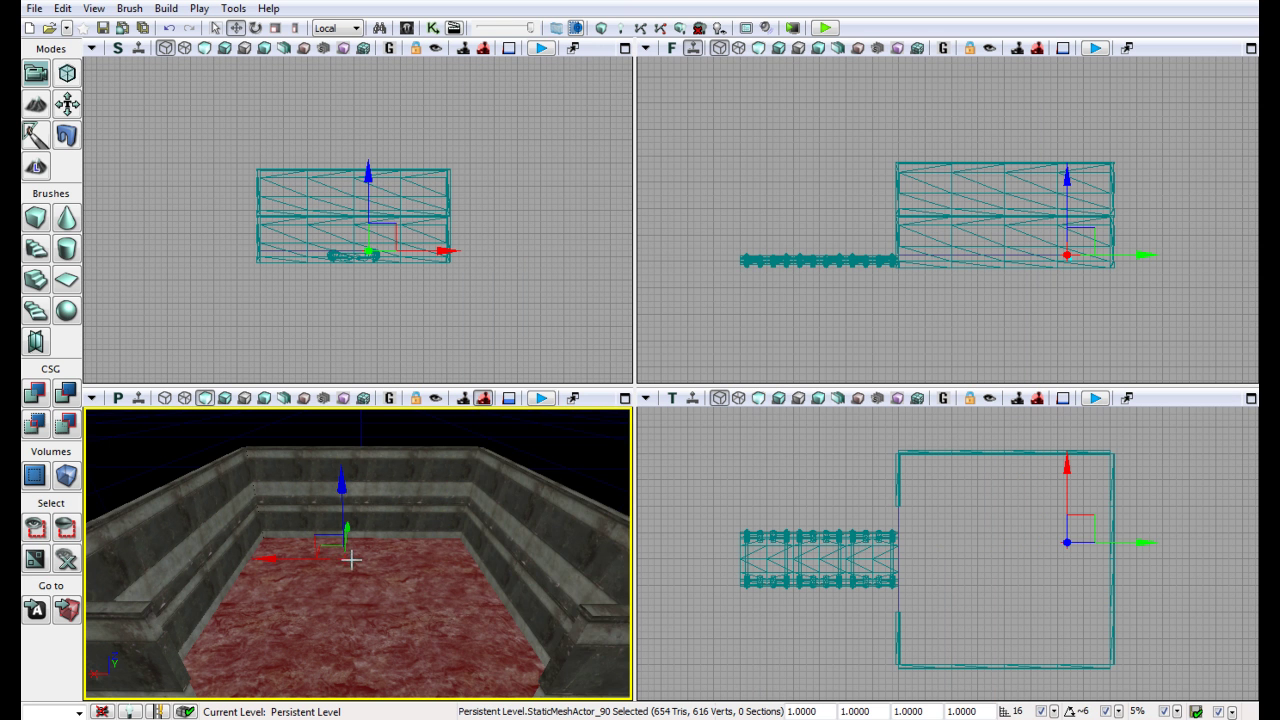
# - Scale the wall light to 4 and raise it above the floor to about the seam between the two wall panel rows
pyautogui.scroll(4, 352, 561)
pyautogui.moveTo(352, 562); pyautogui.dragTo(320, 571, button='right')
pyautogui.moveTo(320, 570); pyautogui.dragTo(433, 565)
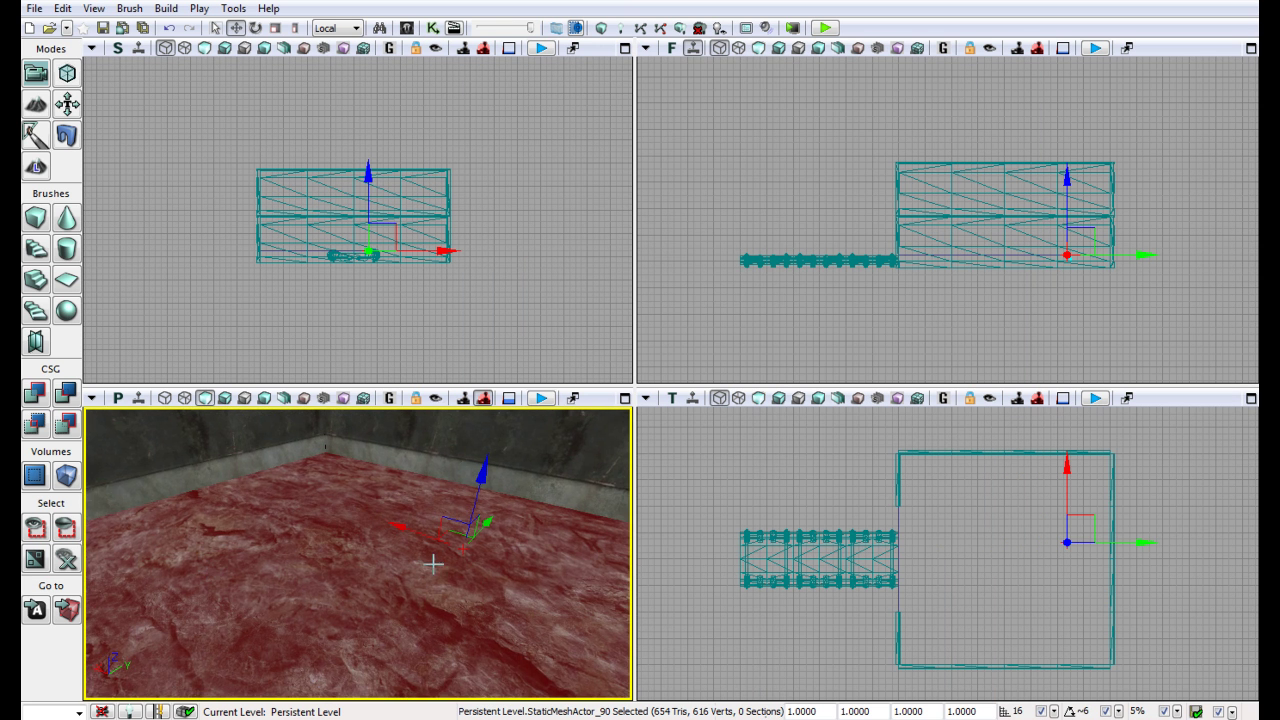
pyautogui.moveTo(482, 495); pyautogui.dragTo(505, 516)
pyautogui.scroll(-3, 580, 557)
pyautogui.moveTo(580, 557); pyautogui.dragTo(680, 560, button='right')
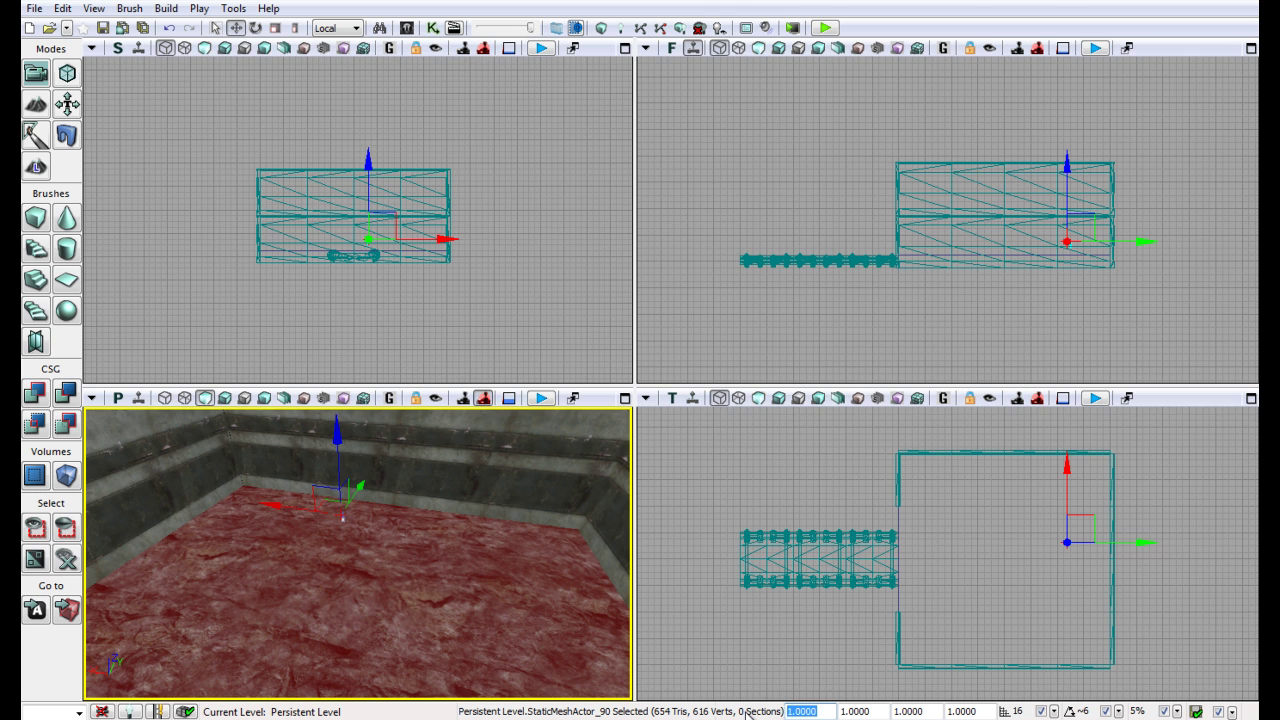
pyautogui.press('Return')
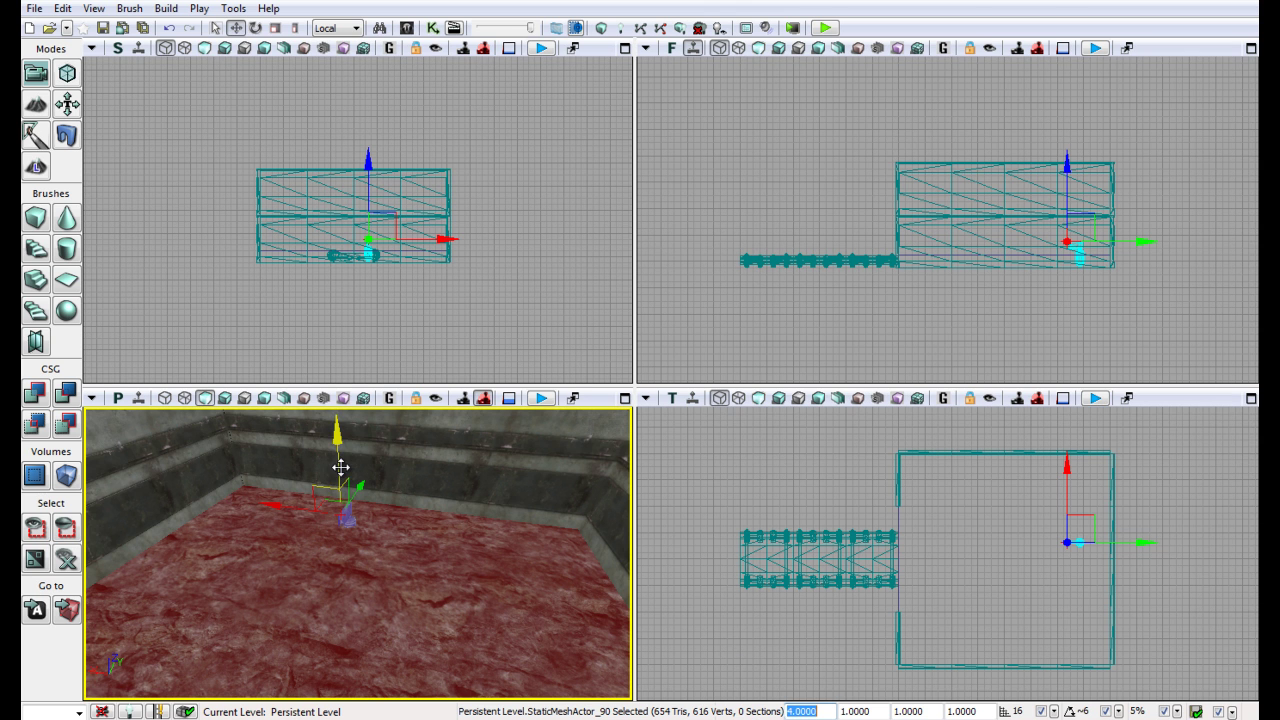
pyautogui.moveTo(340, 466); pyautogui.dragTo(340, 395)
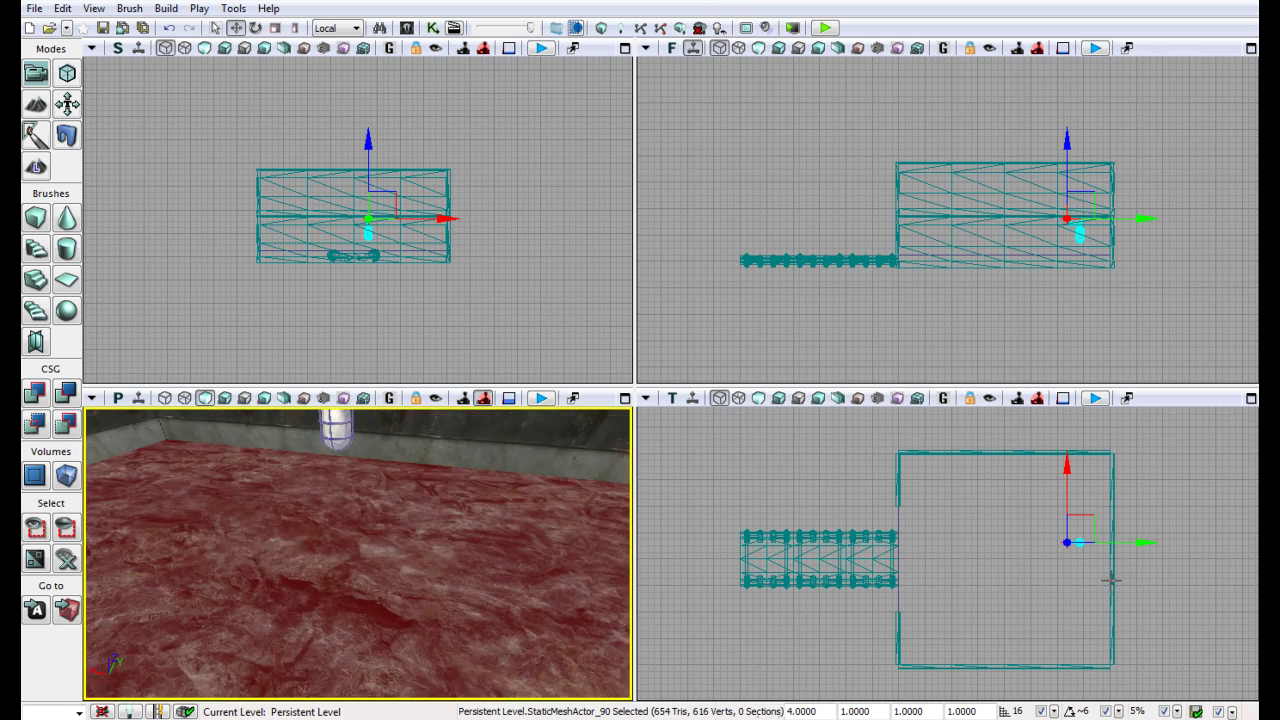
# - Rotate the wall light 180 degrees about the vertical axis so its mounting bracket faces the far wall
pyautogui.click(1108, 586)
pyautogui.scroll(3, 1106, 597)
pyautogui.scroll(2, 1105, 597)
pyautogui.moveTo(1040, 558); pyautogui.dragTo(995, 632, button='right')
pyautogui.click(1002, 560)
pyautogui.moveTo(971, 520); pyautogui.dragTo(965, 608, button='right')
pyautogui.moveTo(972, 596); pyautogui.dragTo(970, 497)
pyautogui.click(257, 25)
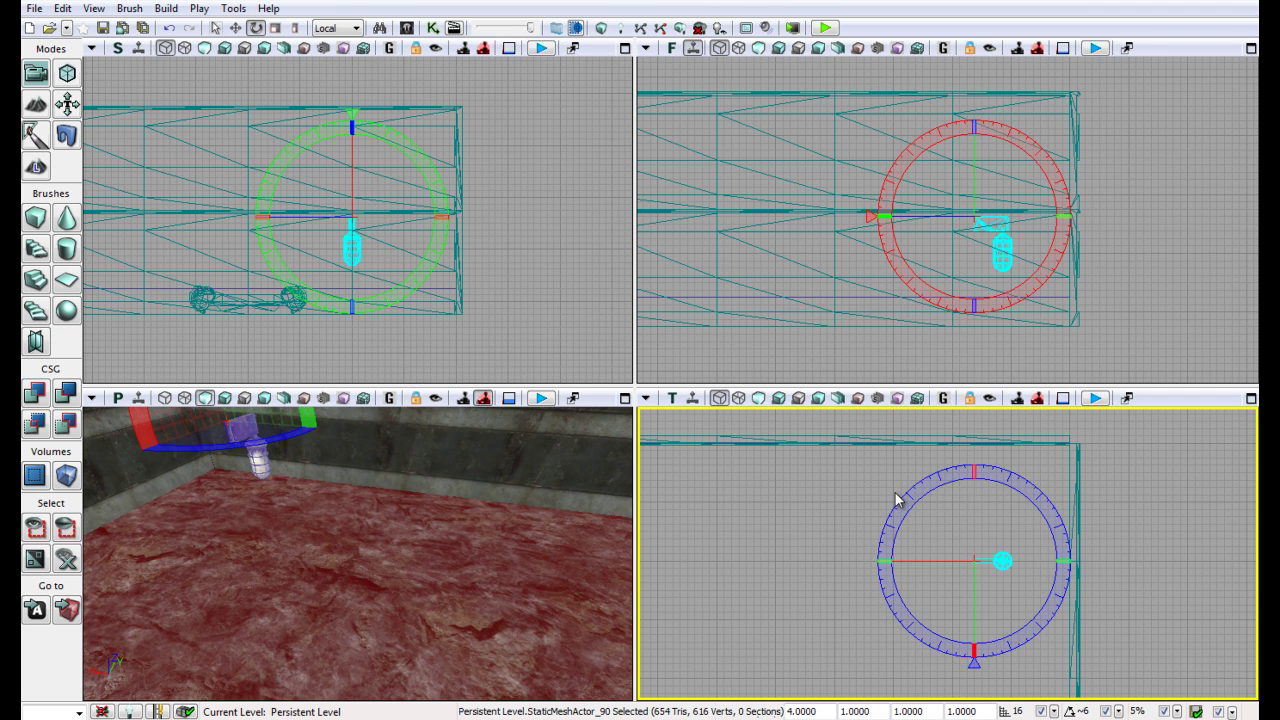
pyautogui.moveTo(970, 473); pyautogui.dragTo(1254, 535)
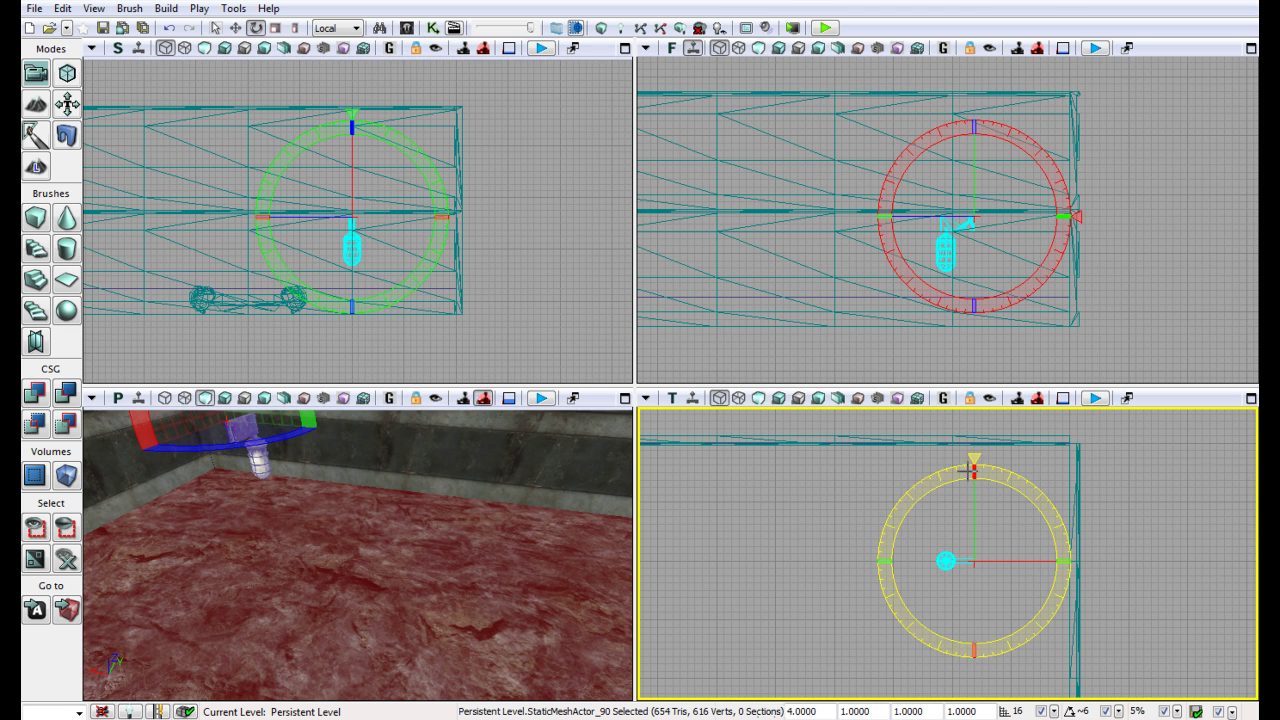
# - Move the wall light horizontally until its bracket sits against the far wall, and deselect it
pyautogui.click(237, 28)
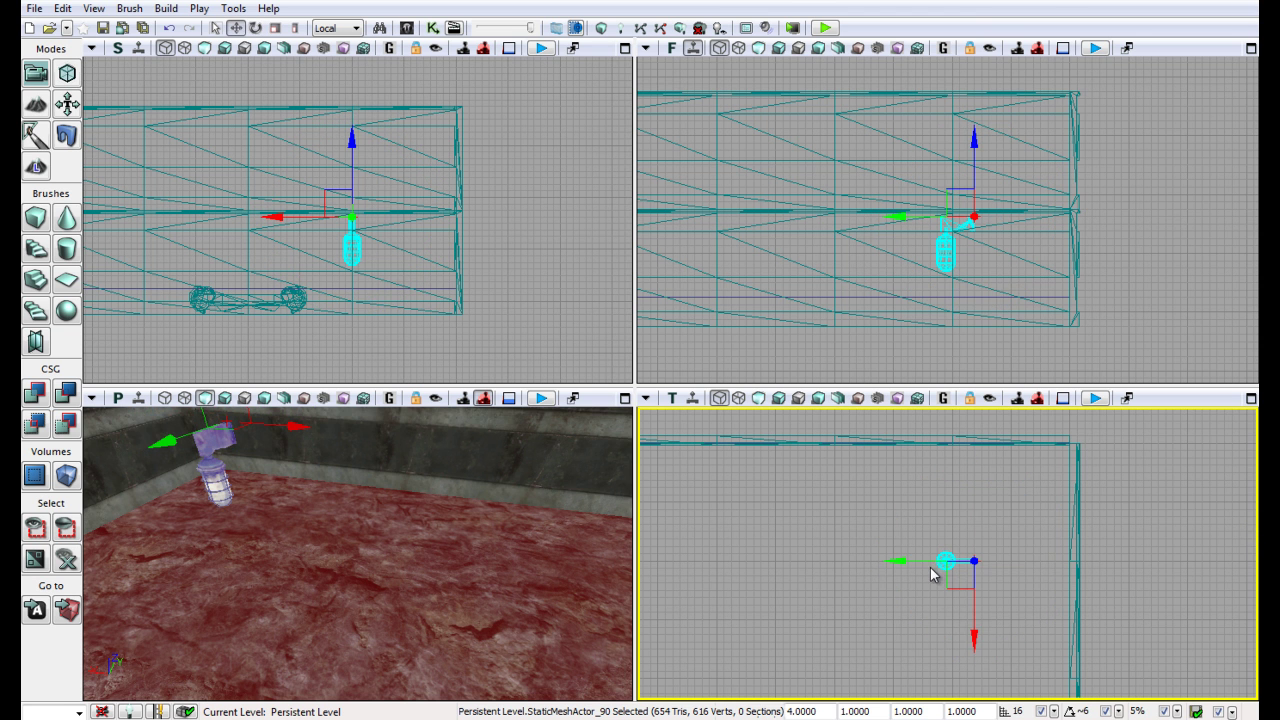
pyautogui.moveTo(934, 561); pyautogui.dragTo(1019, 561)
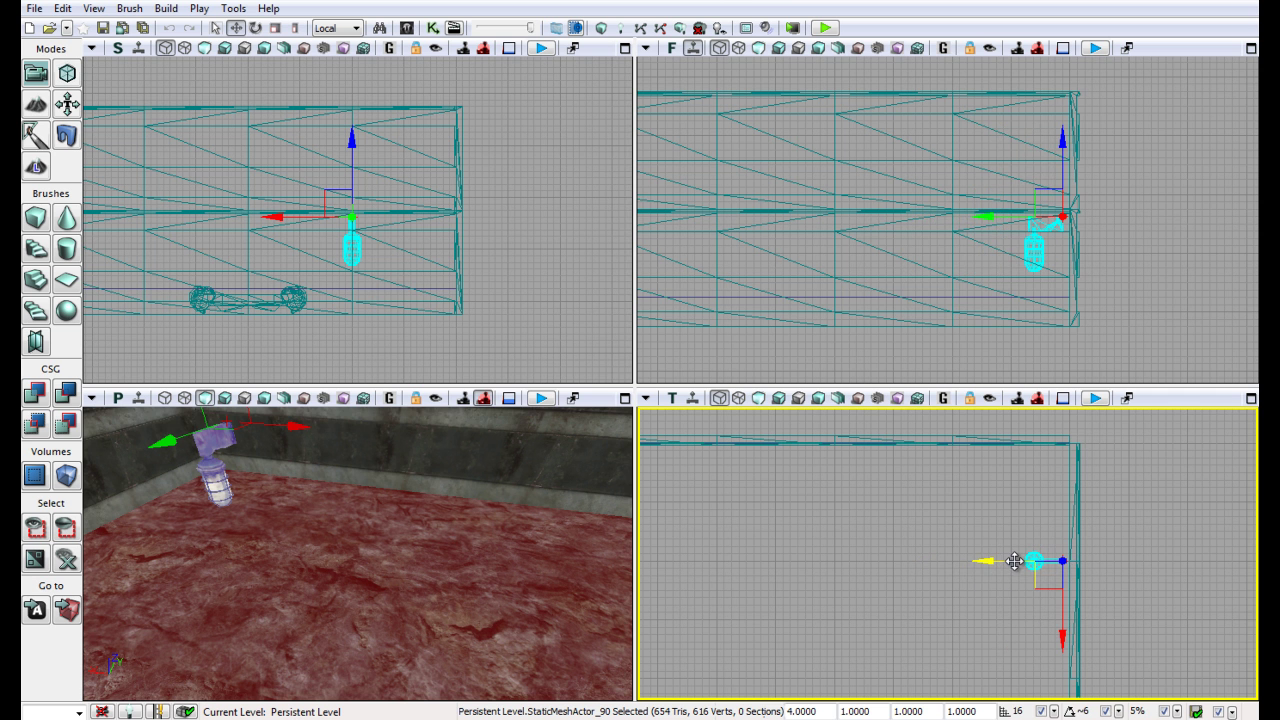
pyautogui.scroll(4, 1215, 565)
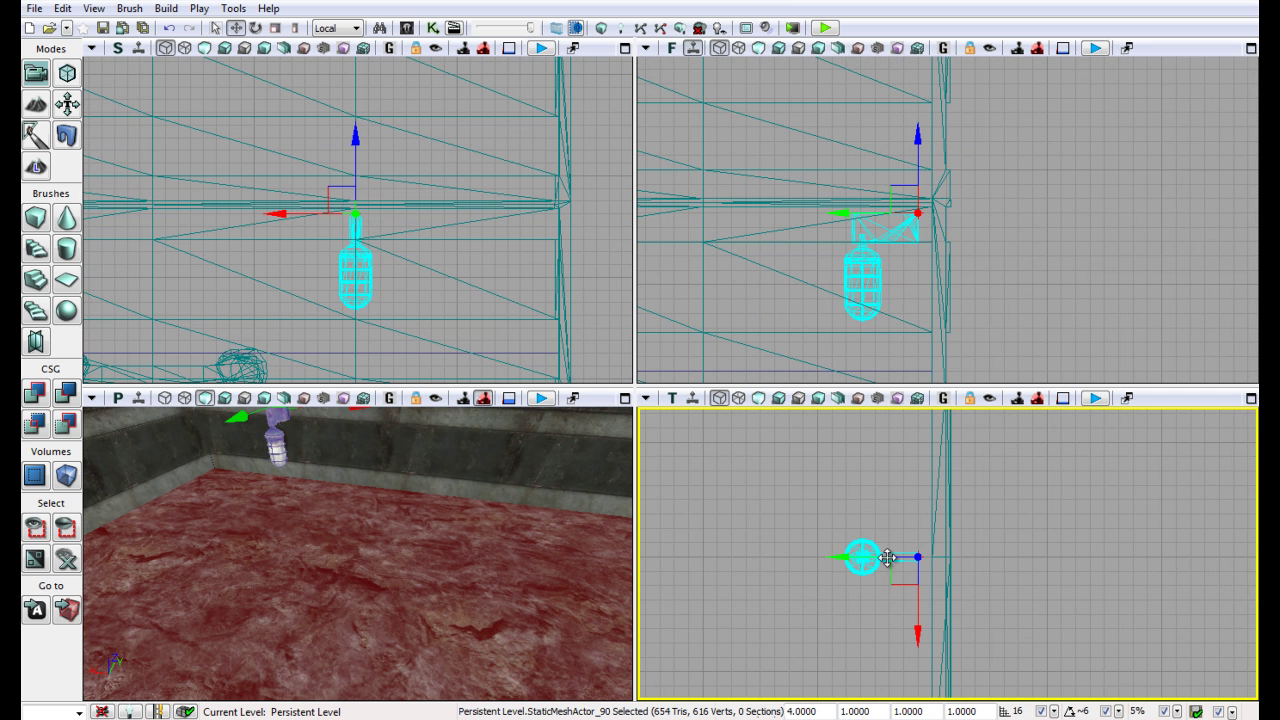
pyautogui.moveTo(864, 557); pyautogui.dragTo(877, 557)
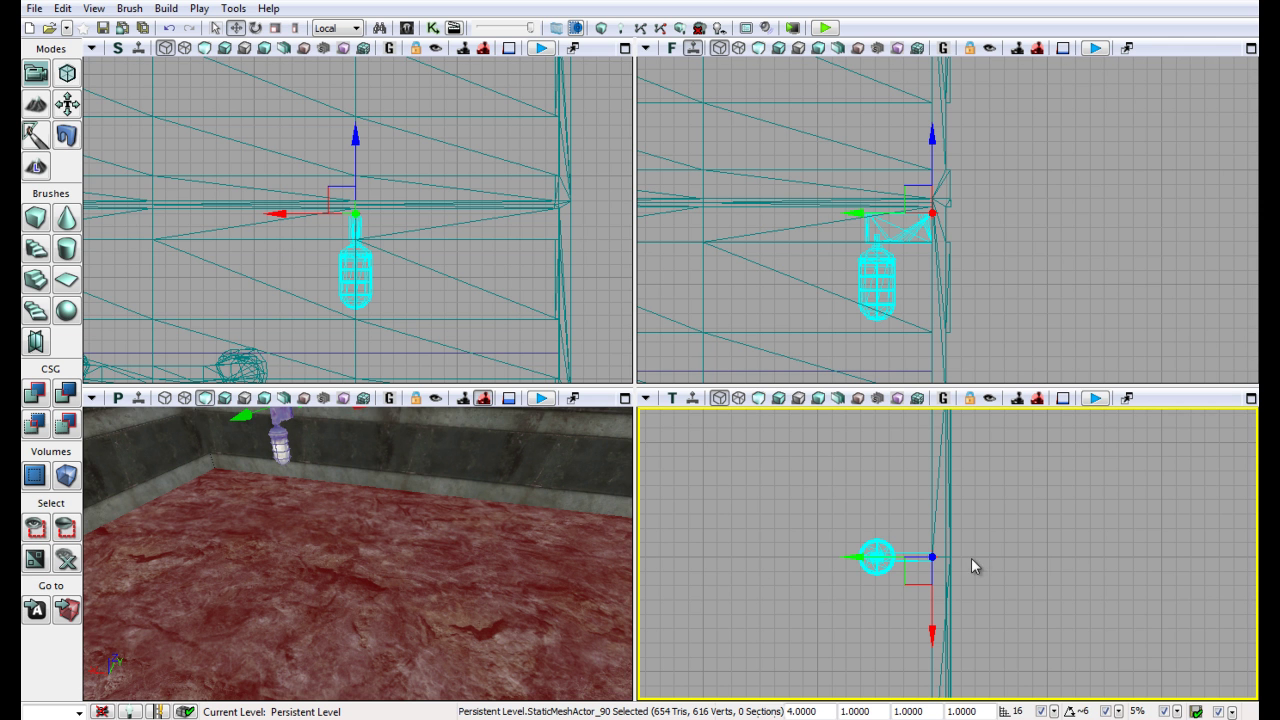
pyautogui.click(799, 536)
pyautogui.scroll(-5, 799, 536)
pyautogui.moveTo(329, 536); pyautogui.dragTo(387, 487, button='right')
pyautogui.moveTo(386, 487); pyautogui.dragTo(380, 490)
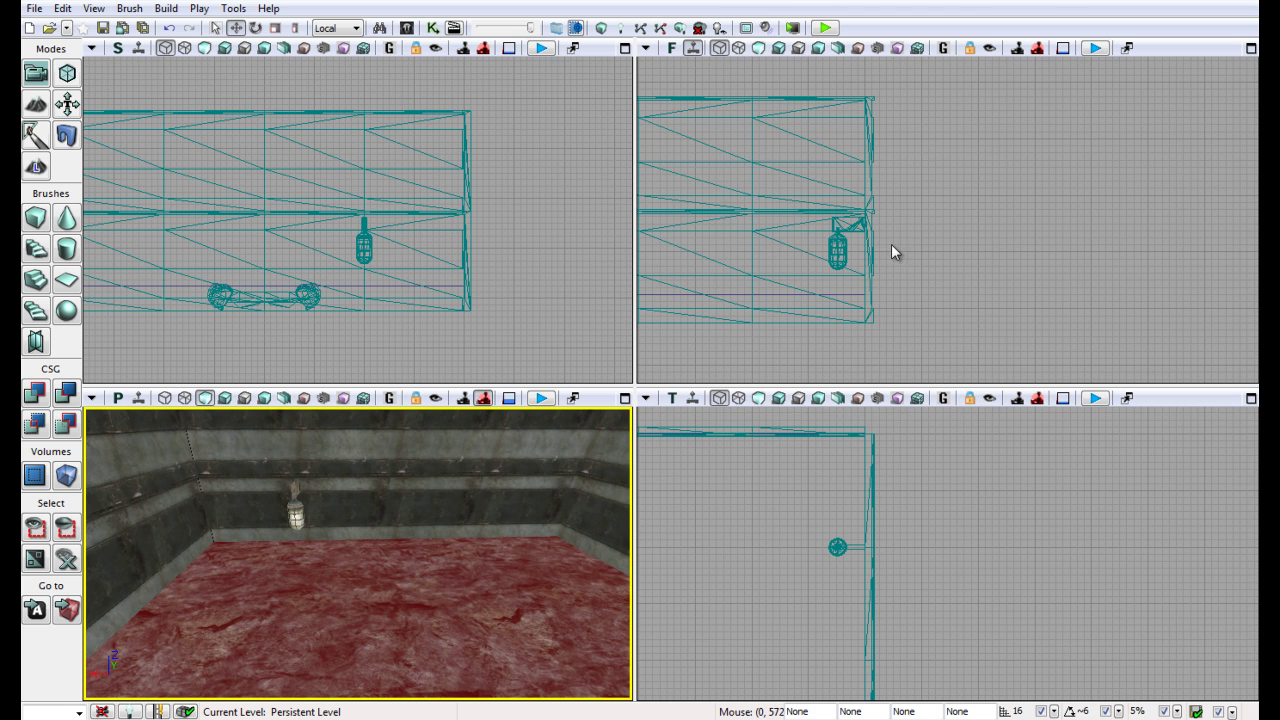
# - Select the wall light and raise it along the far wall so its bracket mounts on the upper panel row
pyautogui.click(838, 245)
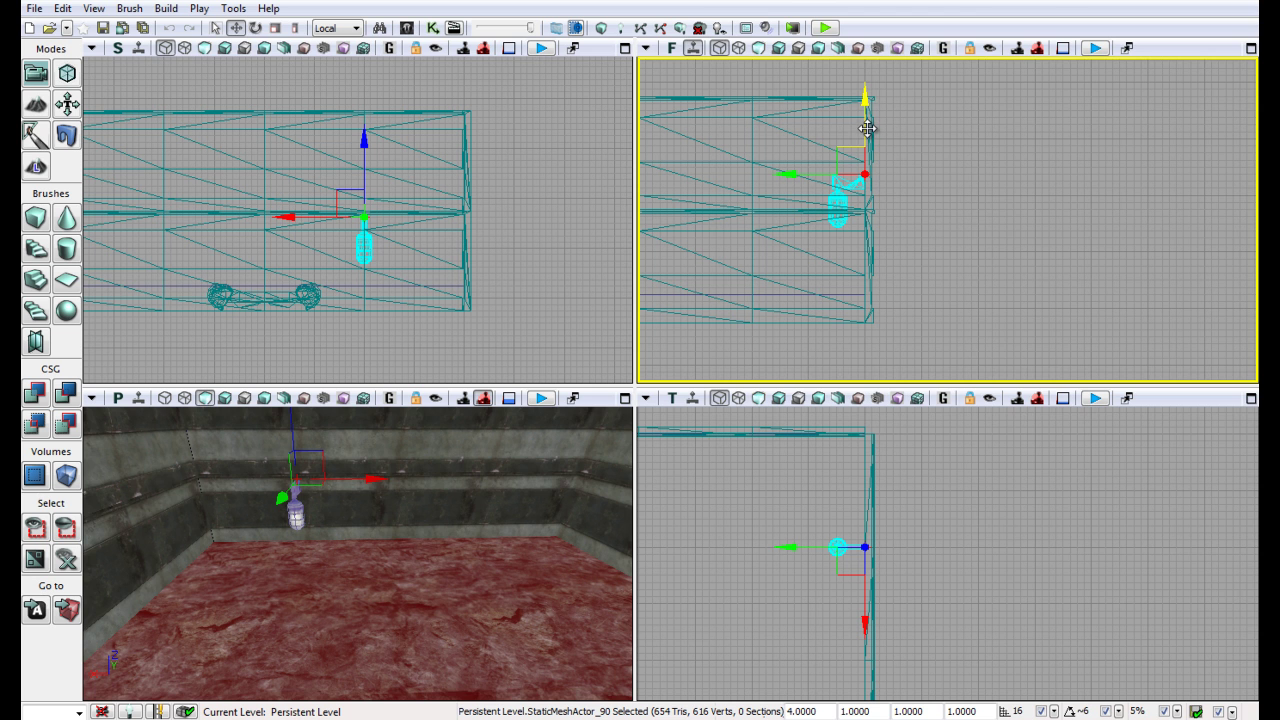
pyautogui.moveTo(445, 561); pyautogui.dragTo(448, 526, button='right')
pyautogui.scroll(-2, 448, 530)
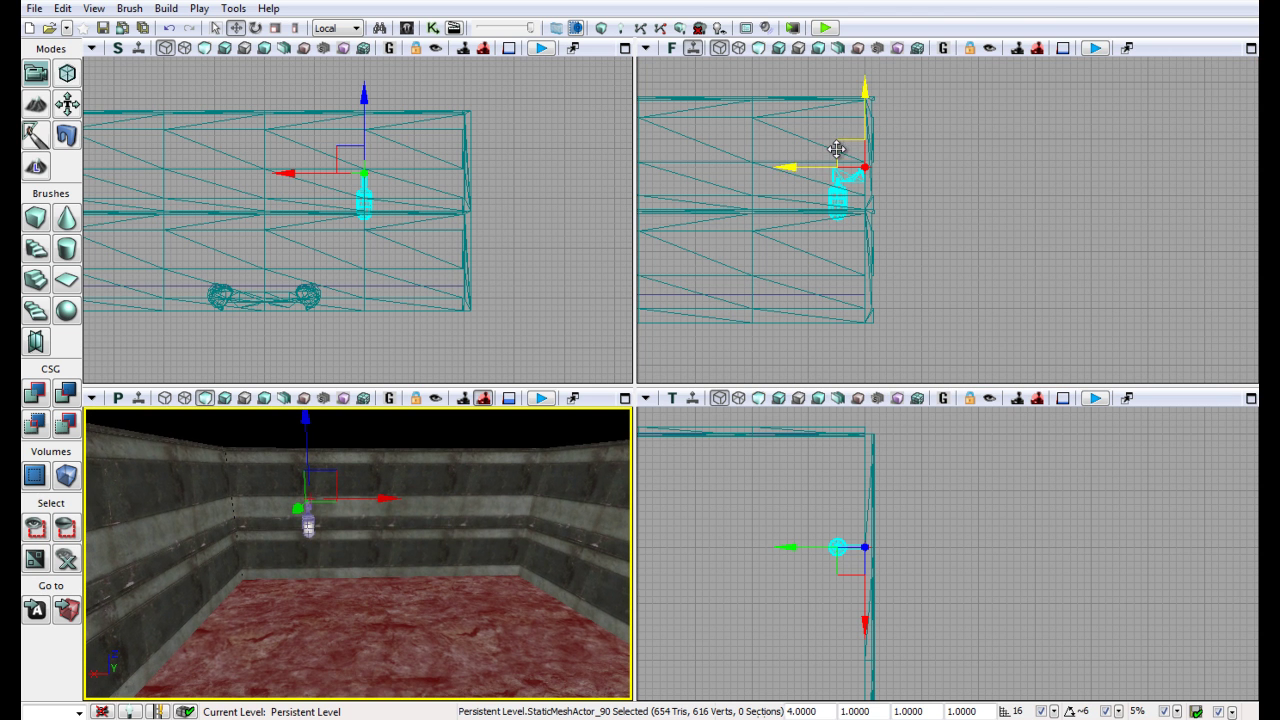
pyautogui.moveTo(865, 120); pyautogui.dragTo(865, 101)
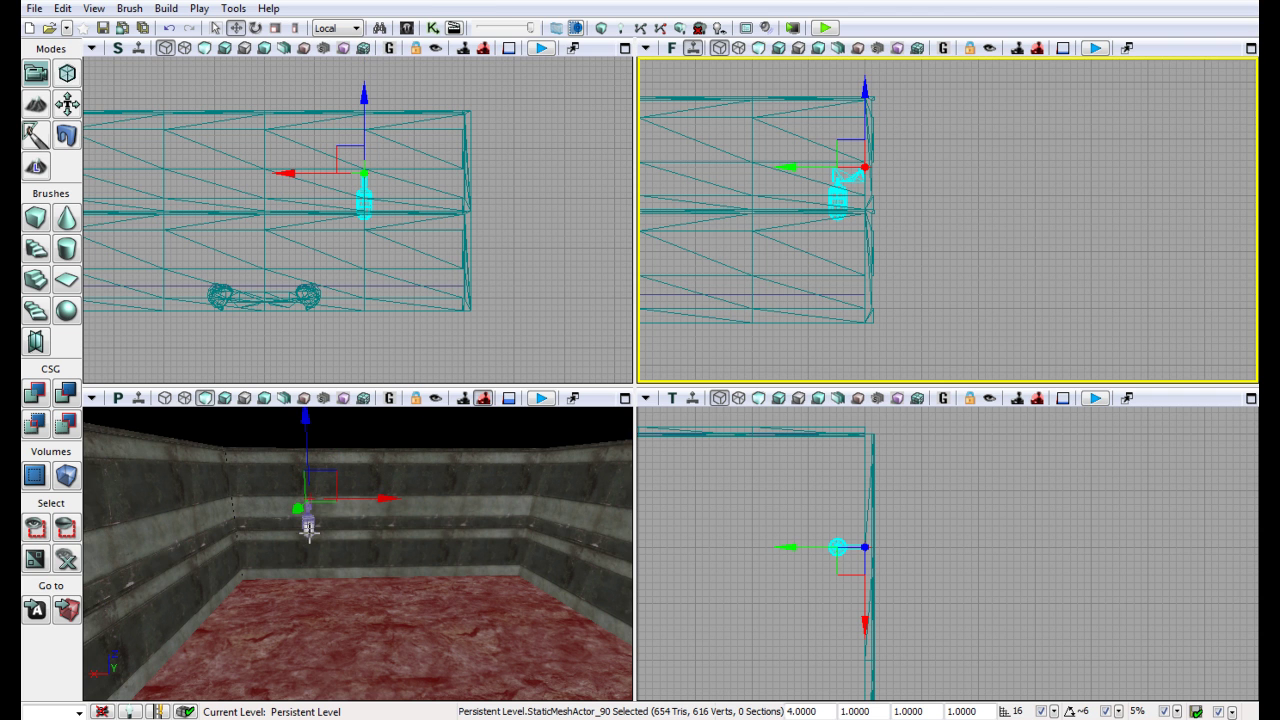
# - Add a point light actor at the wall light on the far wall
pyautogui.rightClick(309, 530)
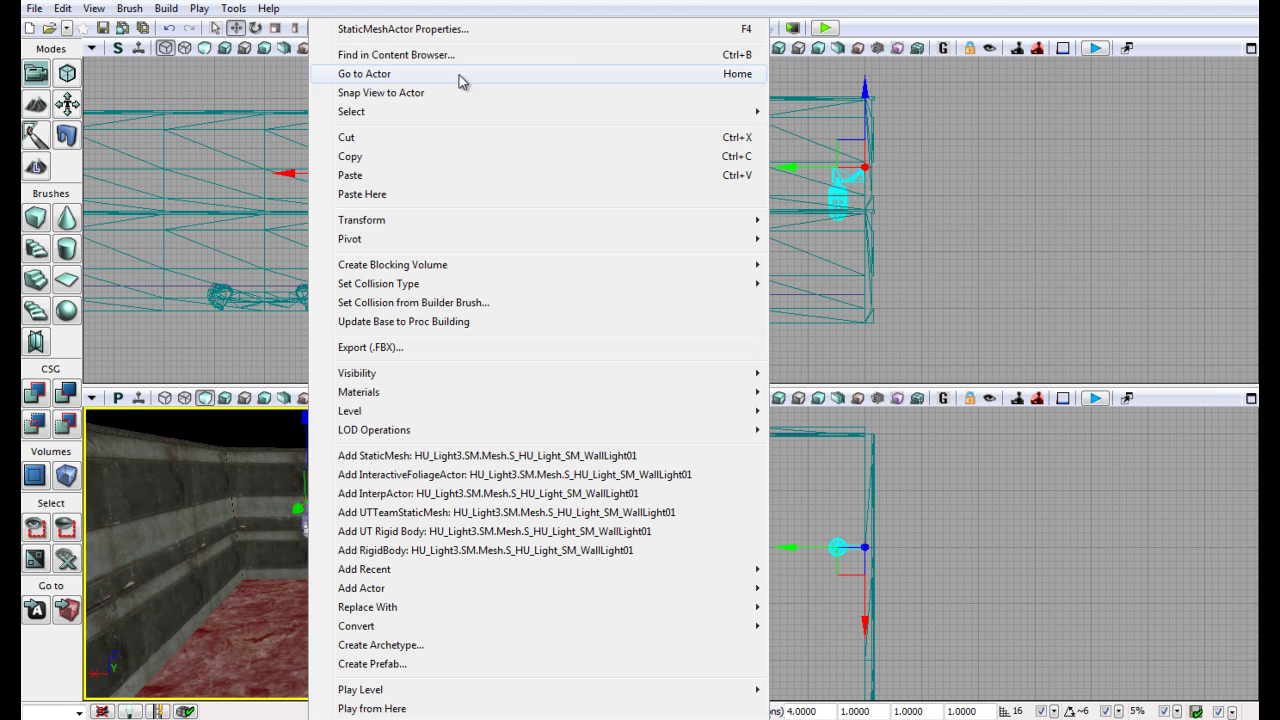
pyautogui.moveTo(363, 597)
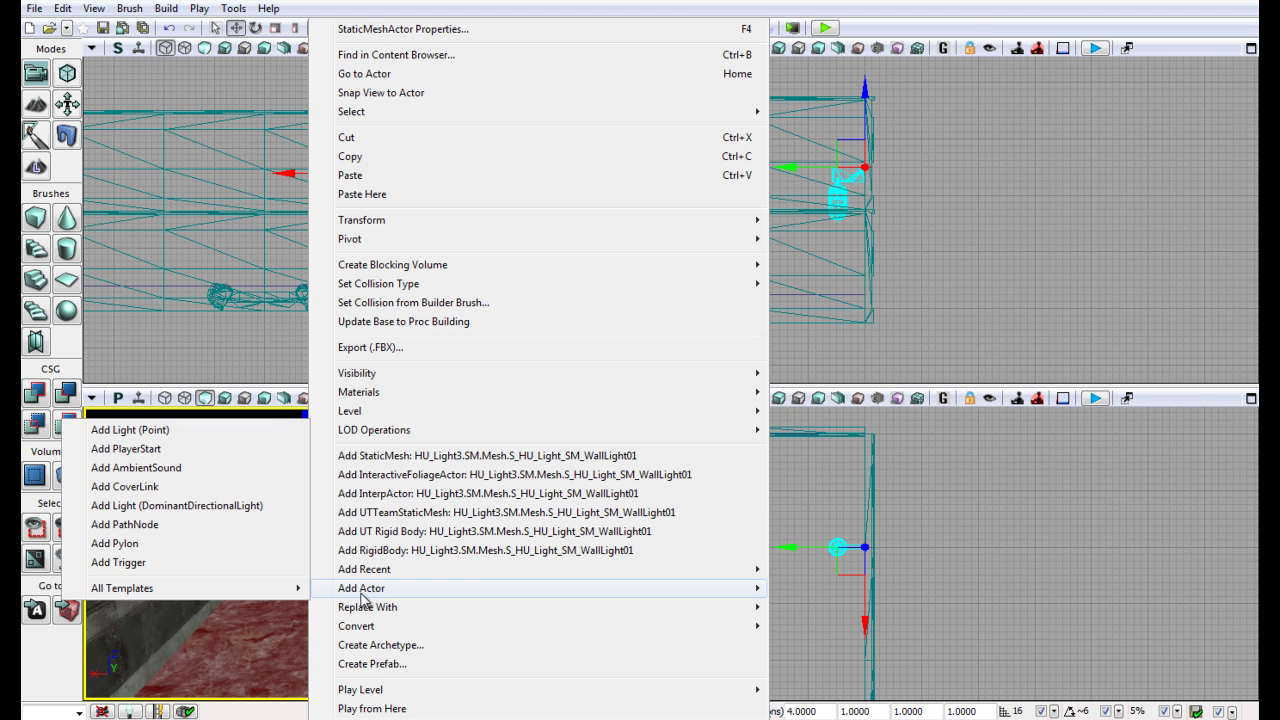
pyautogui.click(159, 432)
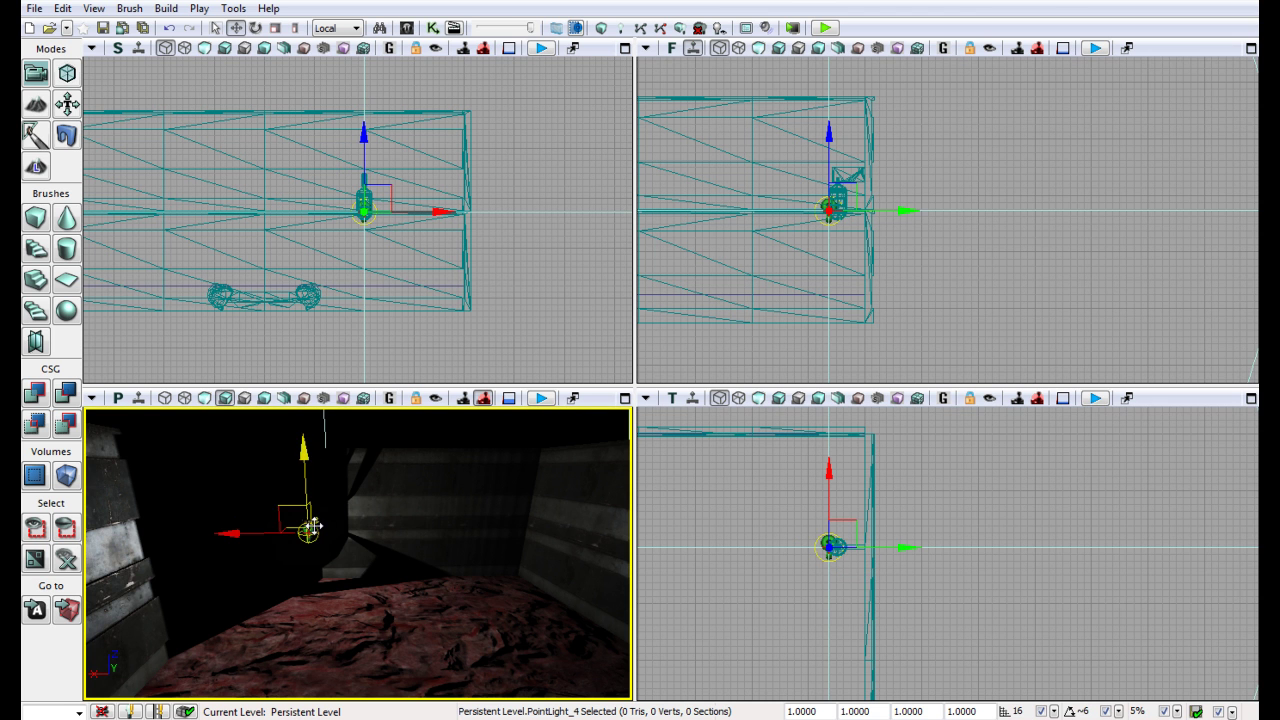
# - Move the point light perpendicular to the far wall until it sits just in front of the wall light's lamp
pyautogui.moveTo(316, 521); pyautogui.dragTo(260, 440)
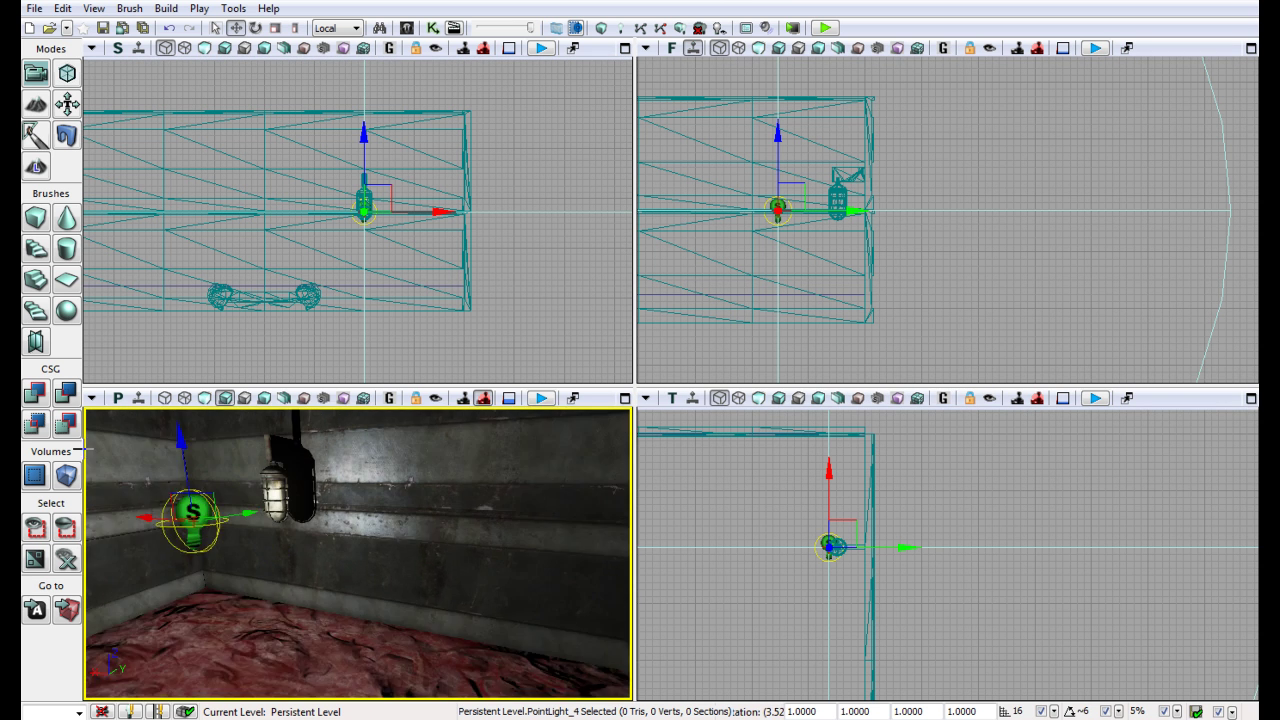
pyautogui.moveTo(260, 440); pyautogui.dragTo(95, 463, button='right')
pyautogui.moveTo(96, 462); pyautogui.dragTo(345, 625)
pyautogui.moveTo(393, 572); pyautogui.dragTo(452, 562)
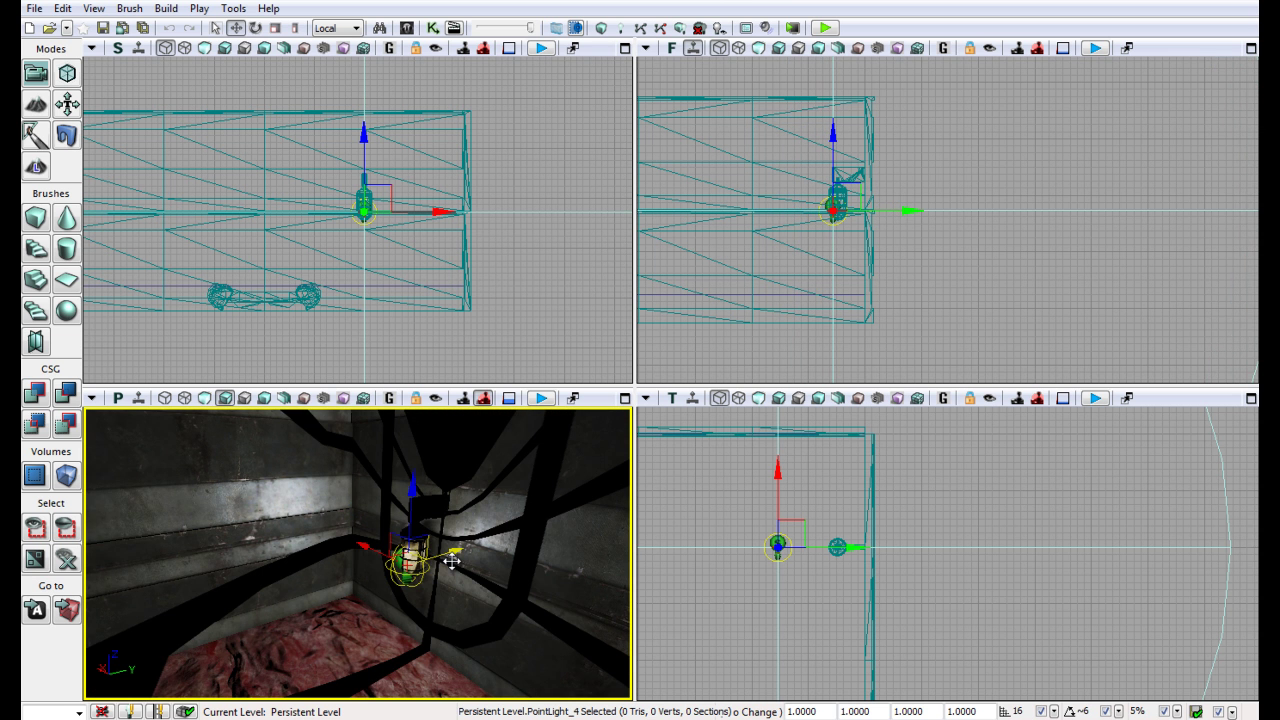
pyautogui.moveTo(455, 555); pyautogui.dragTo(487, 554, button='right')
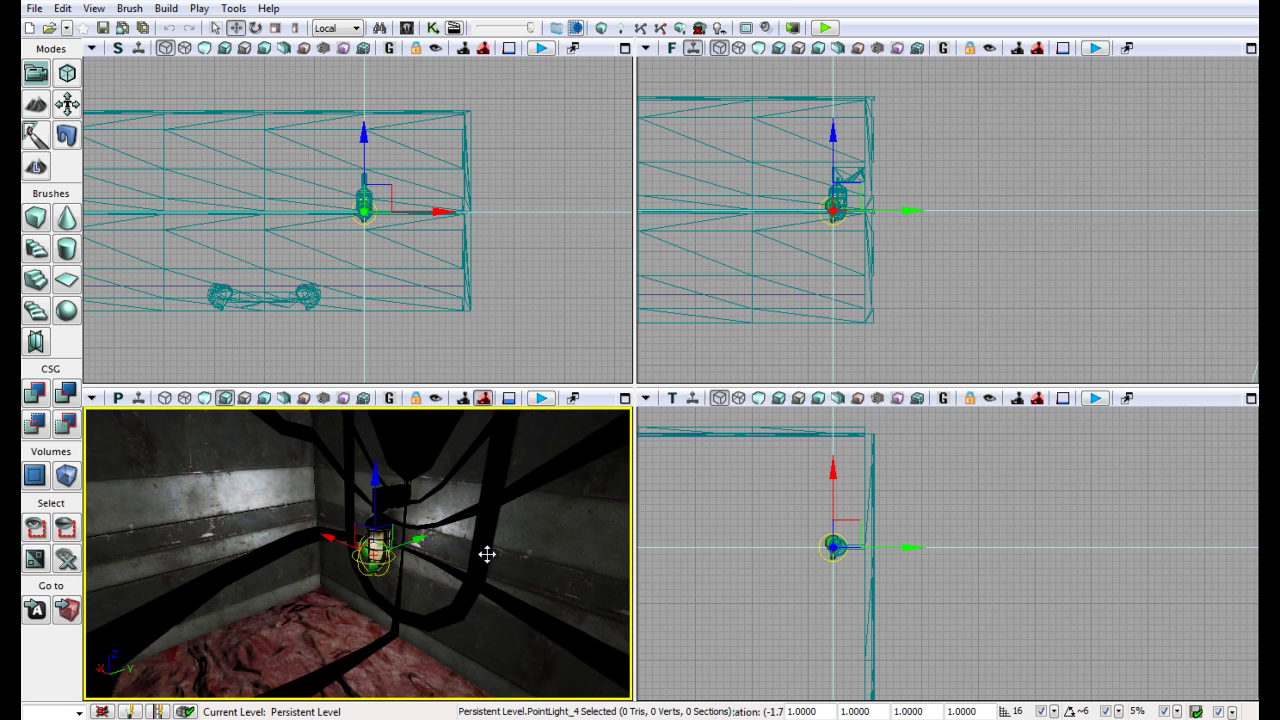
pyautogui.moveTo(403, 544); pyautogui.dragTo(379, 461)
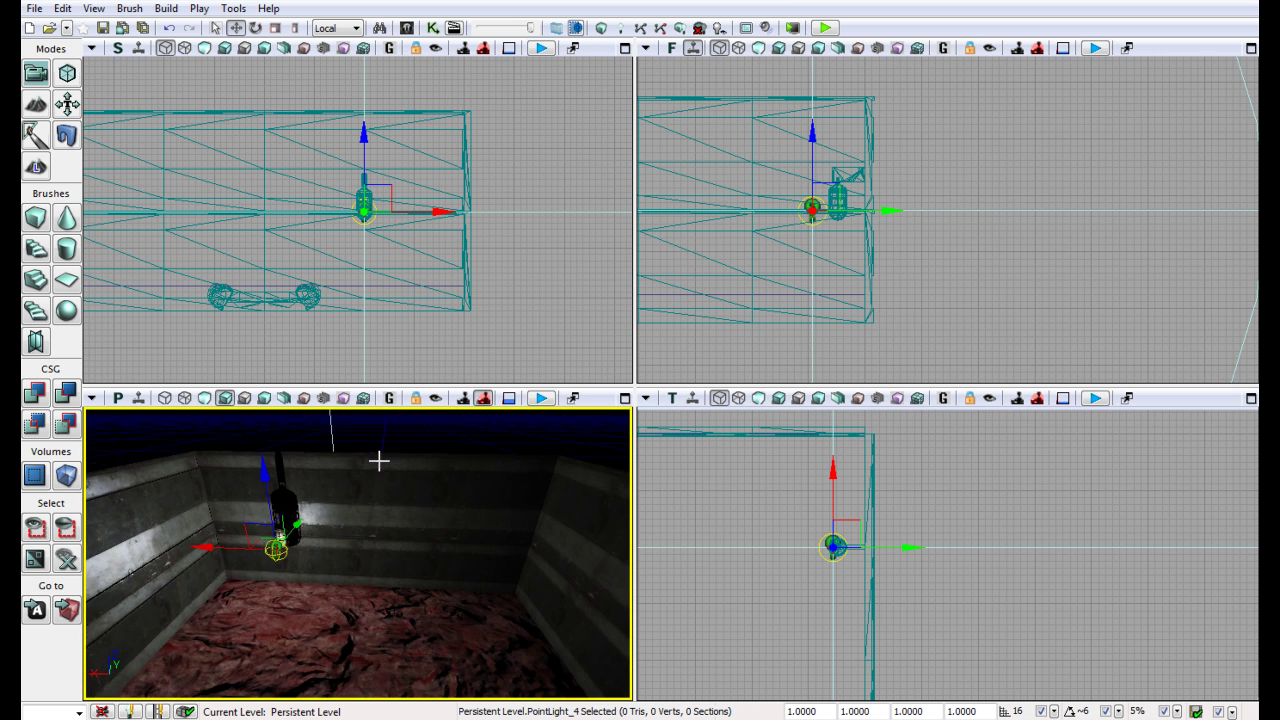
# - Scale down the point light's radius so it lights only the area around the wall light, and deselect it
pyautogui.click(295, 27)
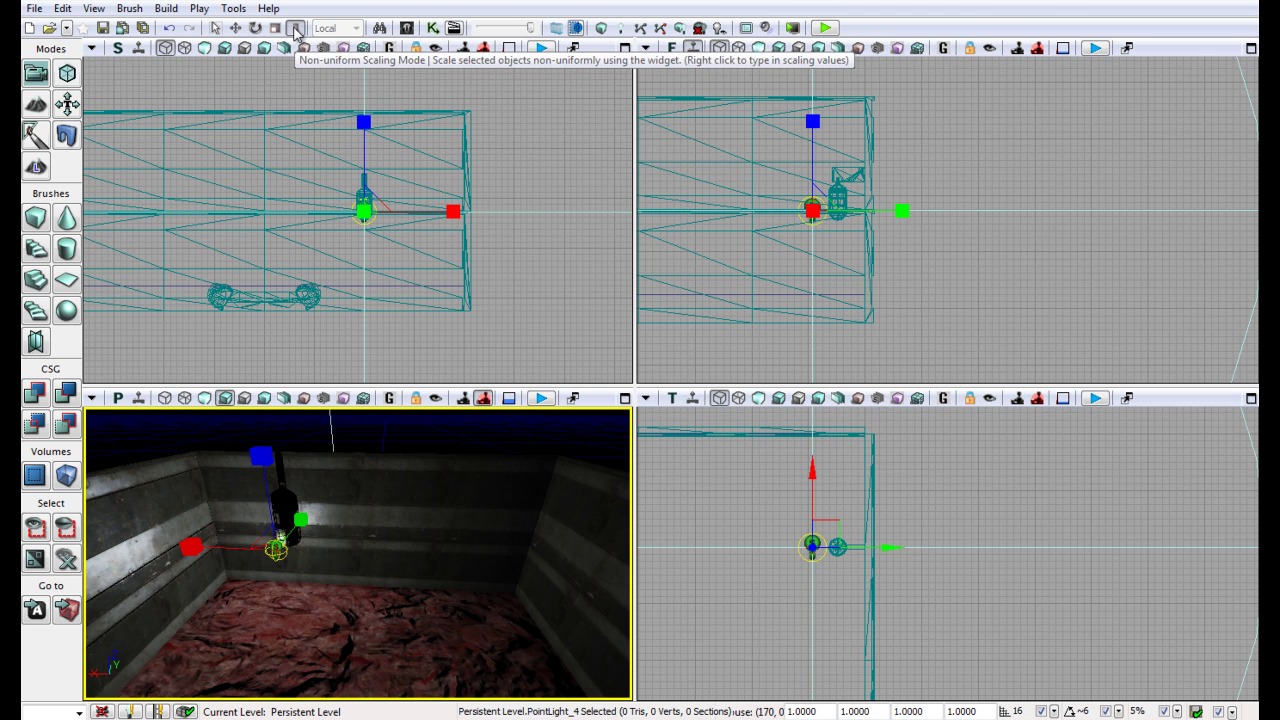
pyautogui.moveTo(259, 461); pyautogui.dragTo(325, 563)
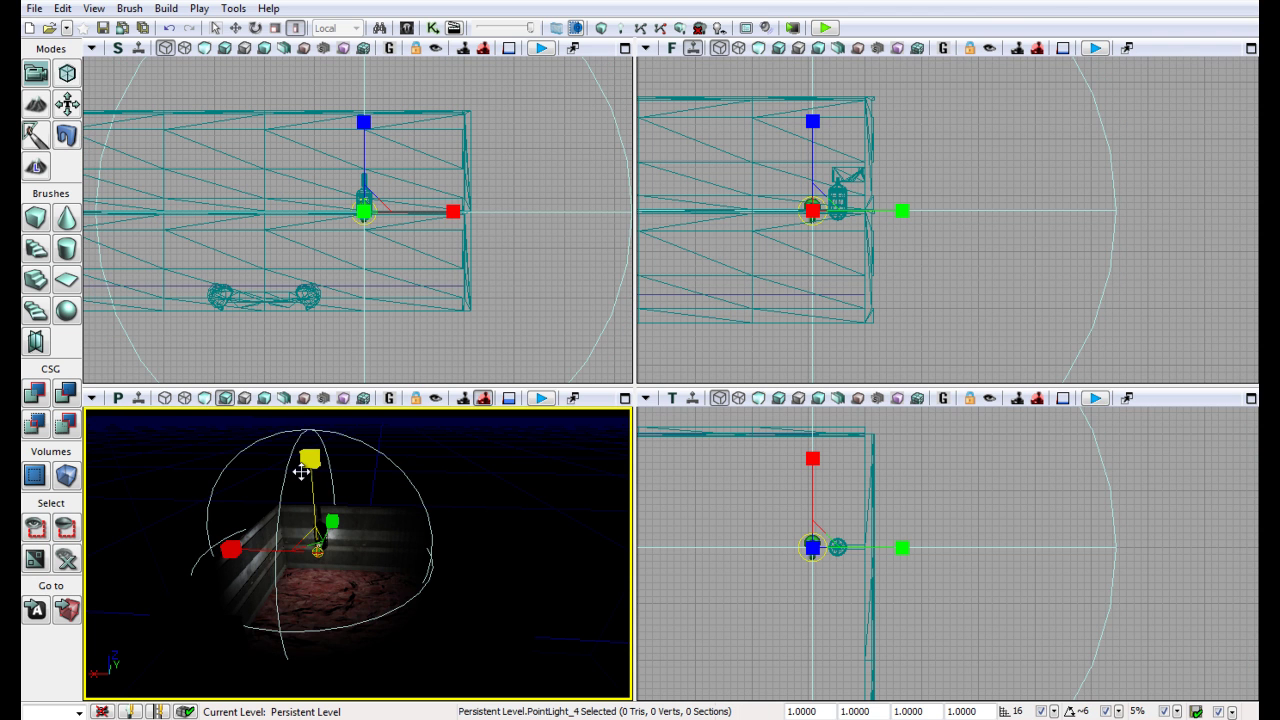
pyautogui.moveTo(305, 470); pyautogui.dragTo(329, 520)
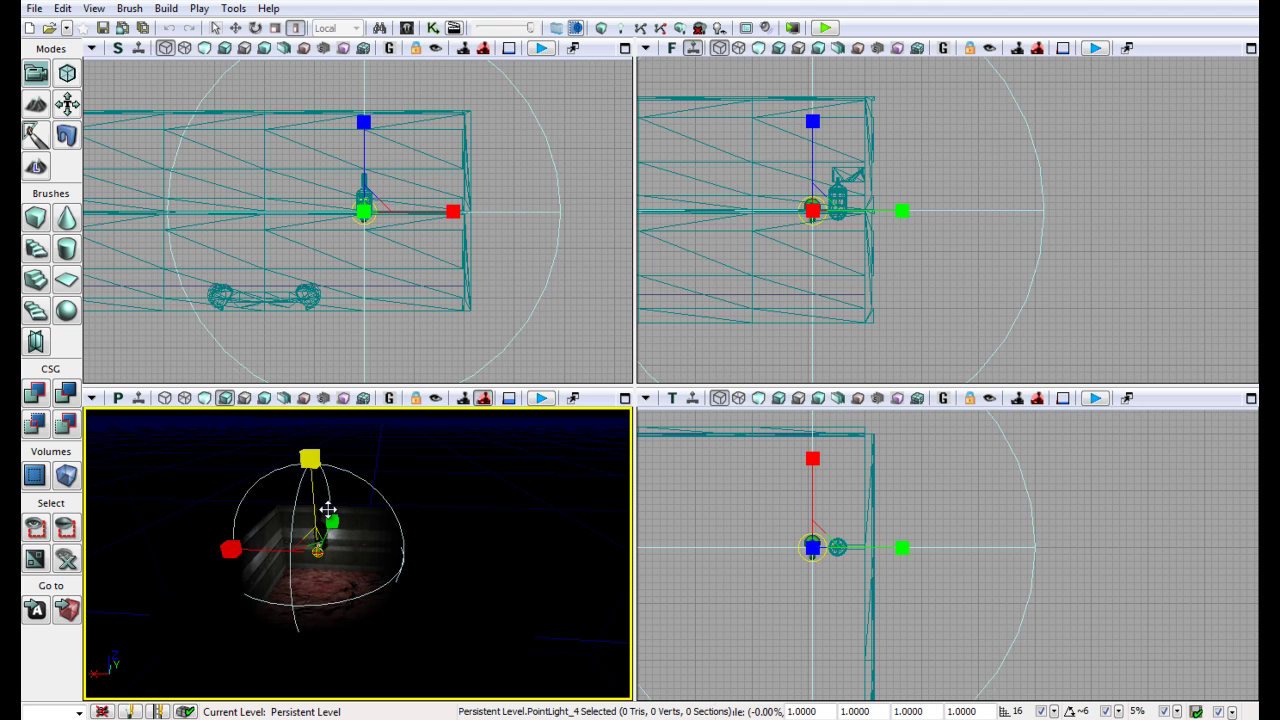
pyautogui.click(160, 494)
# - Select the wall light together with its point light and place a duplicate of the pair farther along the far wall
pyautogui.scroll(3, 343, 508)
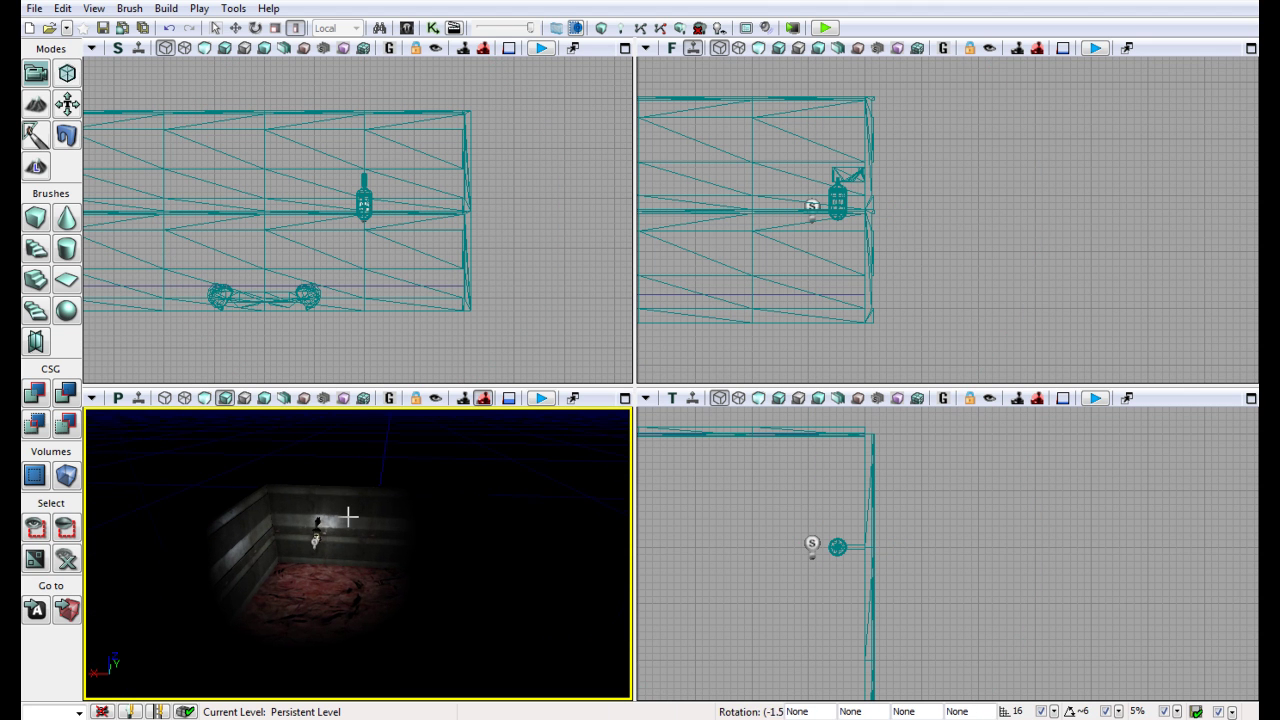
pyautogui.scroll(3, 300, 471)
pyautogui.click(293, 505)
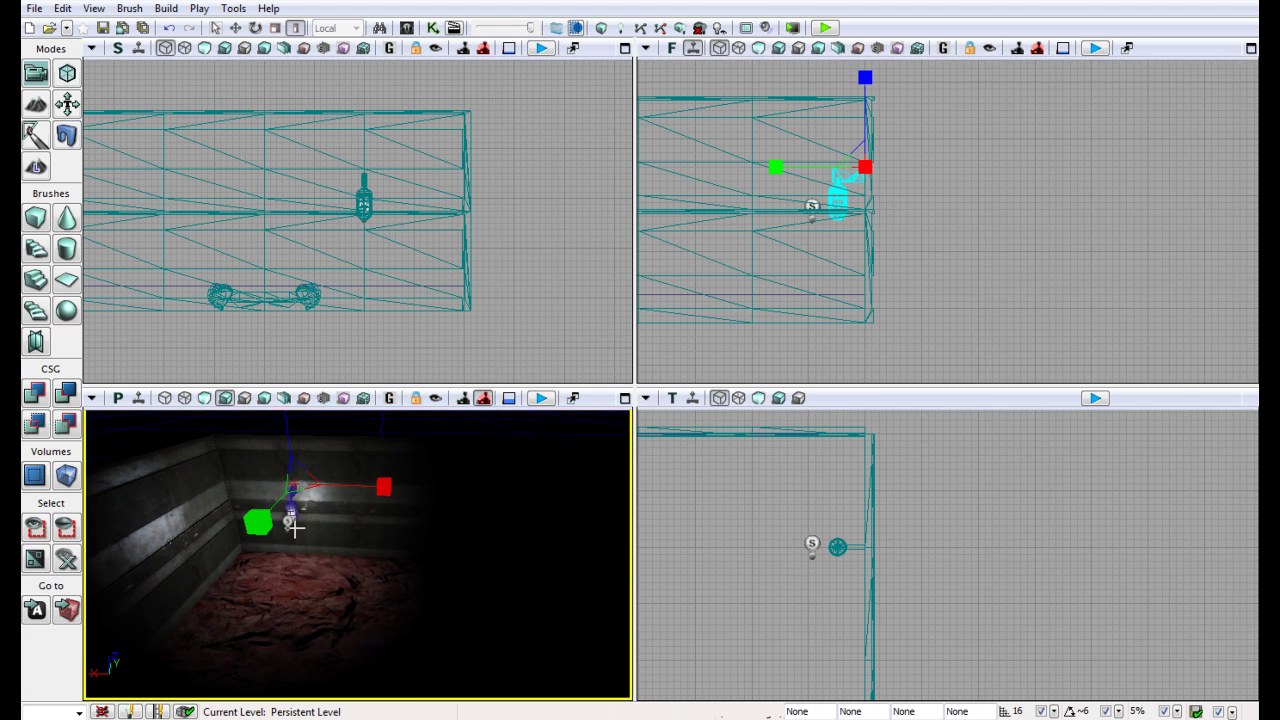
pyautogui.keyDown('ctrl'); pyautogui.click(289, 523); pyautogui.keyUp('ctrl')
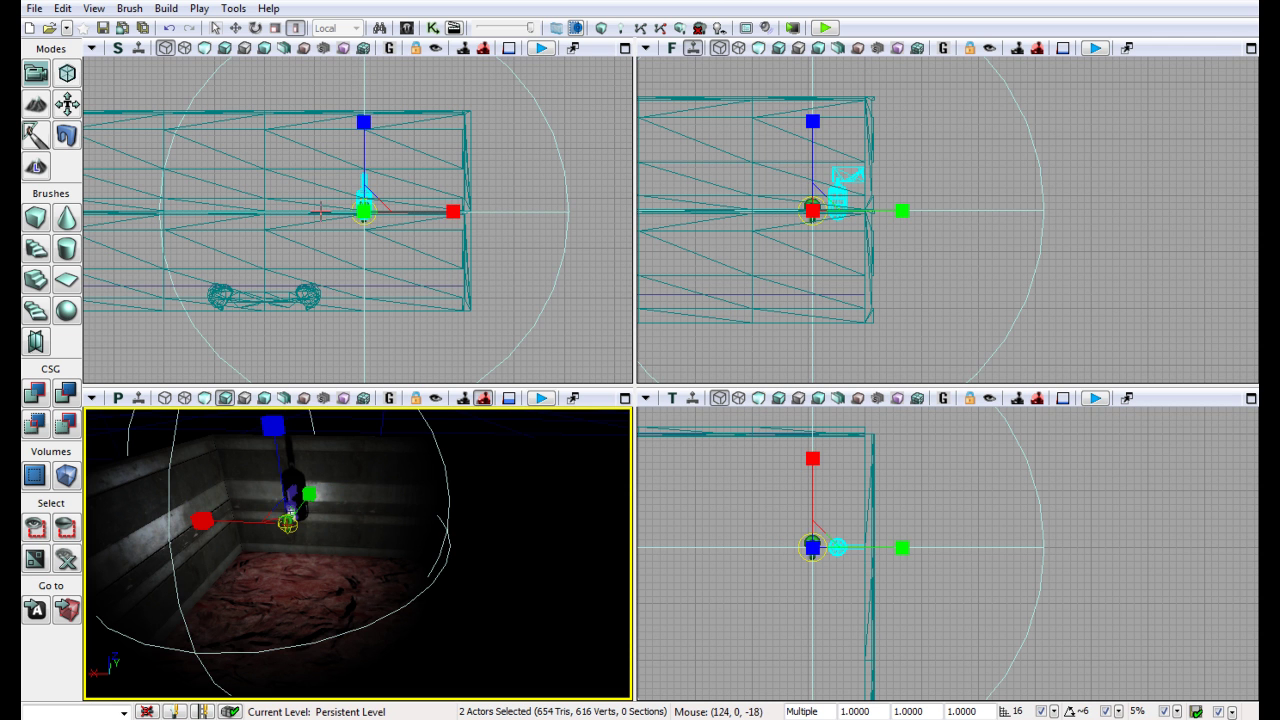
pyautogui.click(235, 29)
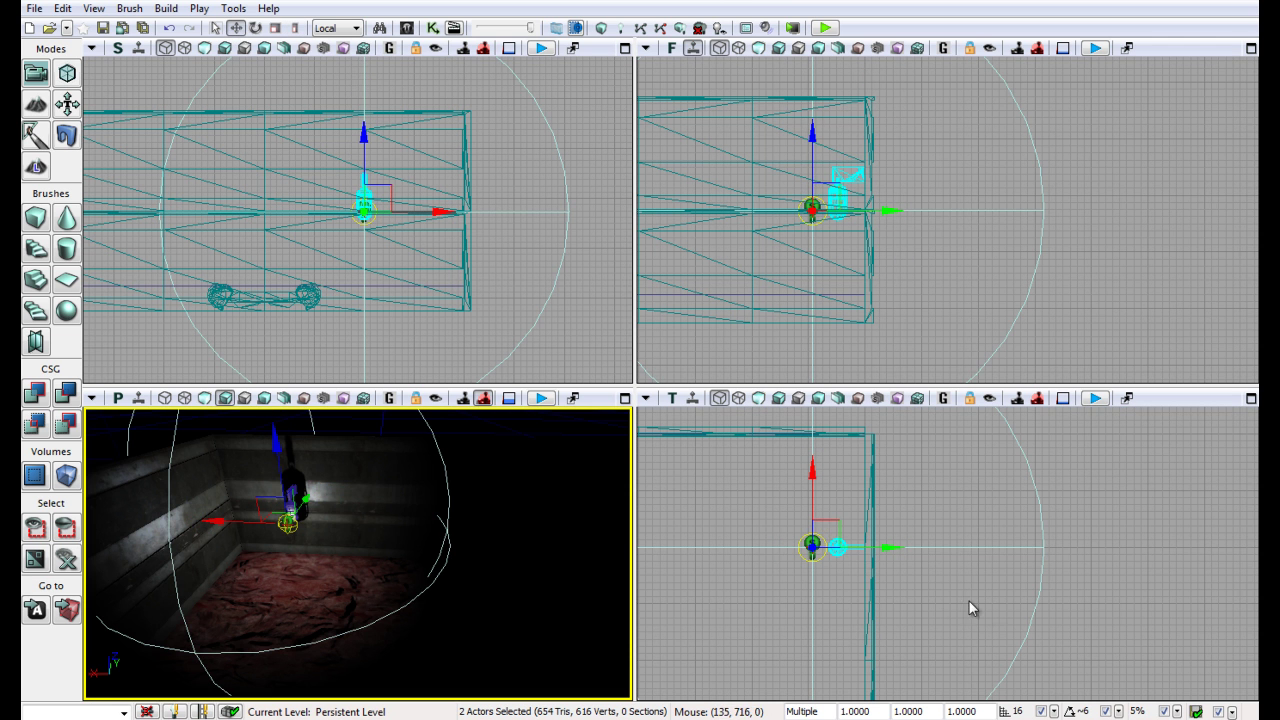
pyautogui.moveTo(969, 601); pyautogui.dragTo(1009, 523)
pyautogui.scroll(-2, 998, 463)
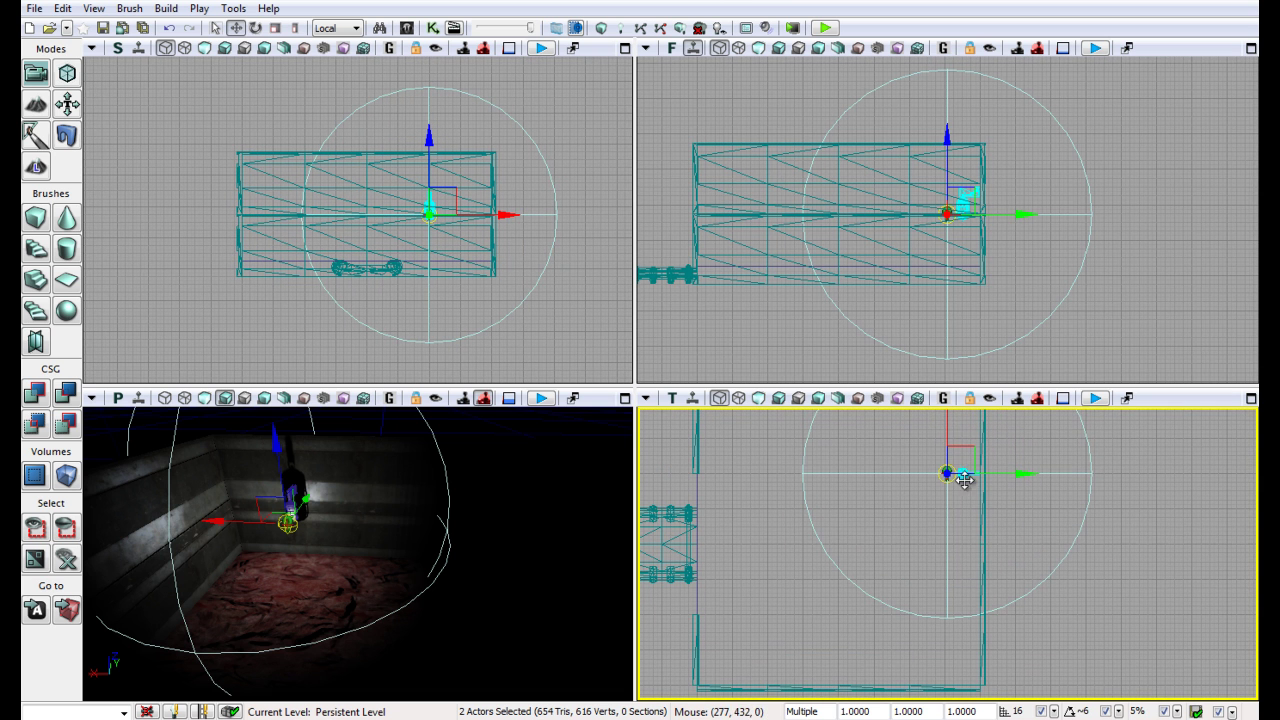
pyautogui.moveTo(945, 420); pyautogui.dragTo(946, 526)
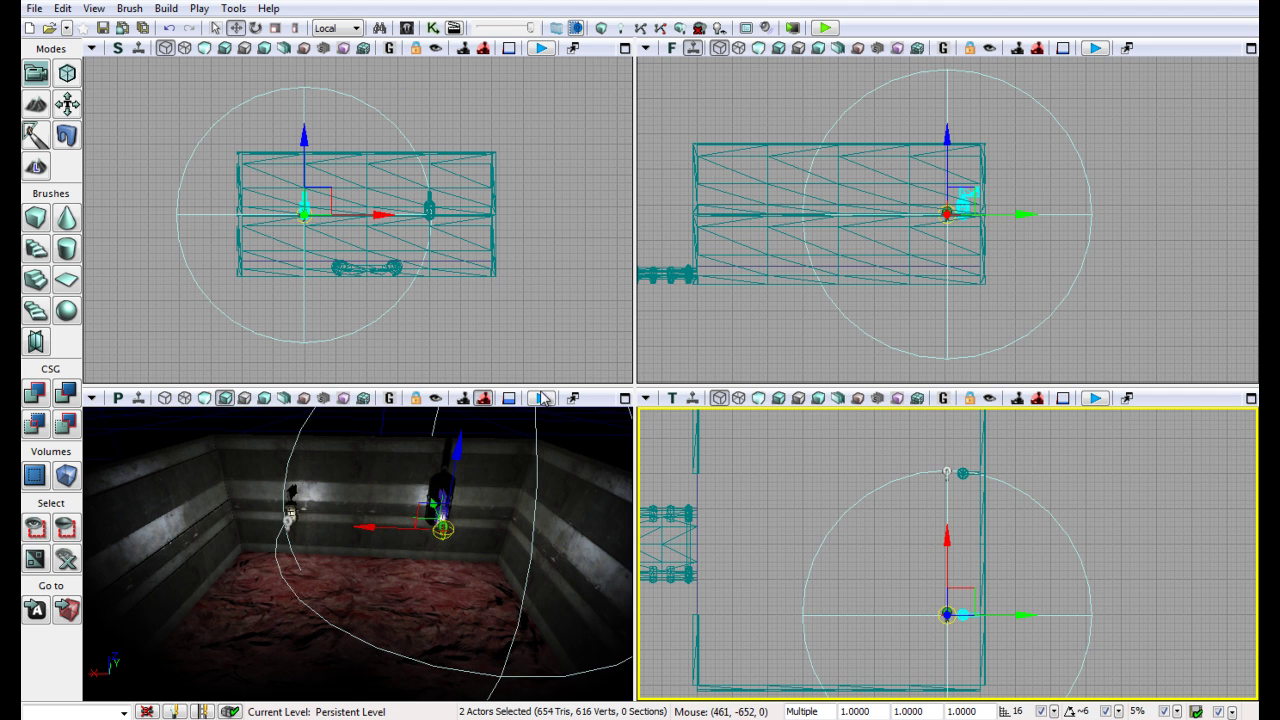
# - Duplicate the wall light and point light pair across to the outside of the entrance wall, and show the perspective view unlit
pyautogui.moveTo(386, 457); pyautogui.dragTo(370, 481)
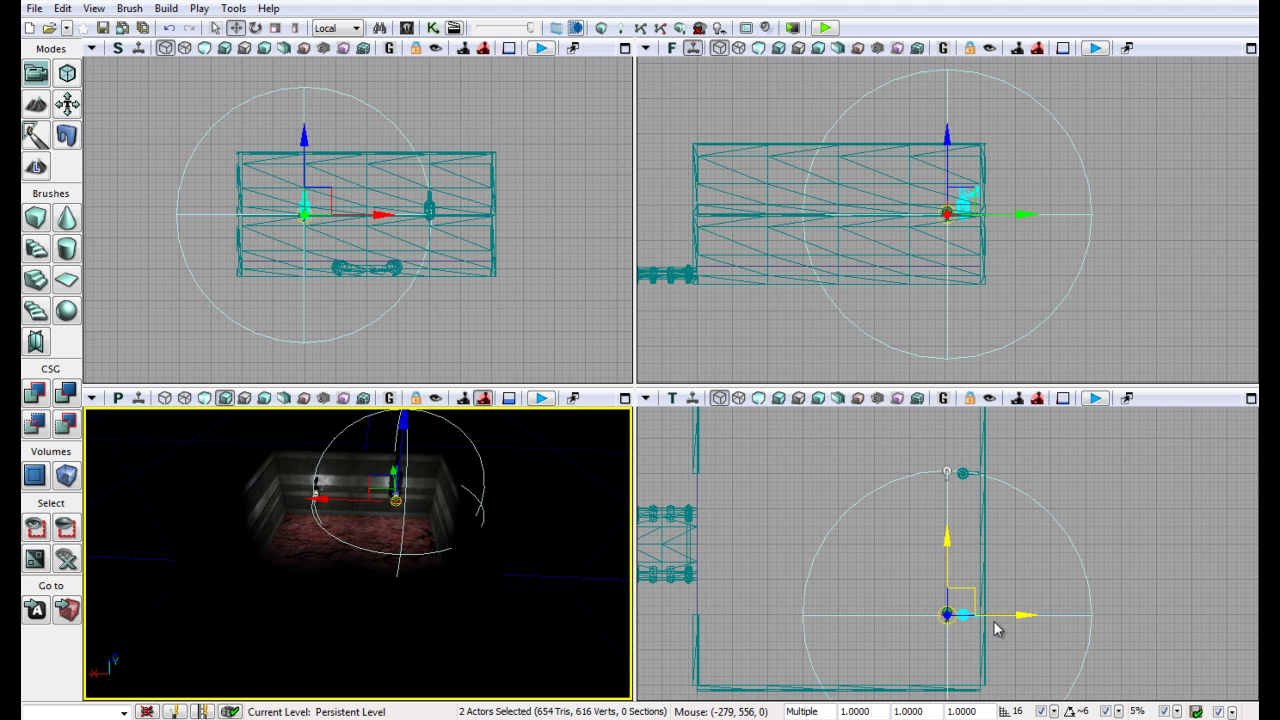
pyautogui.moveTo(1004, 617); pyautogui.dragTo(777, 620)
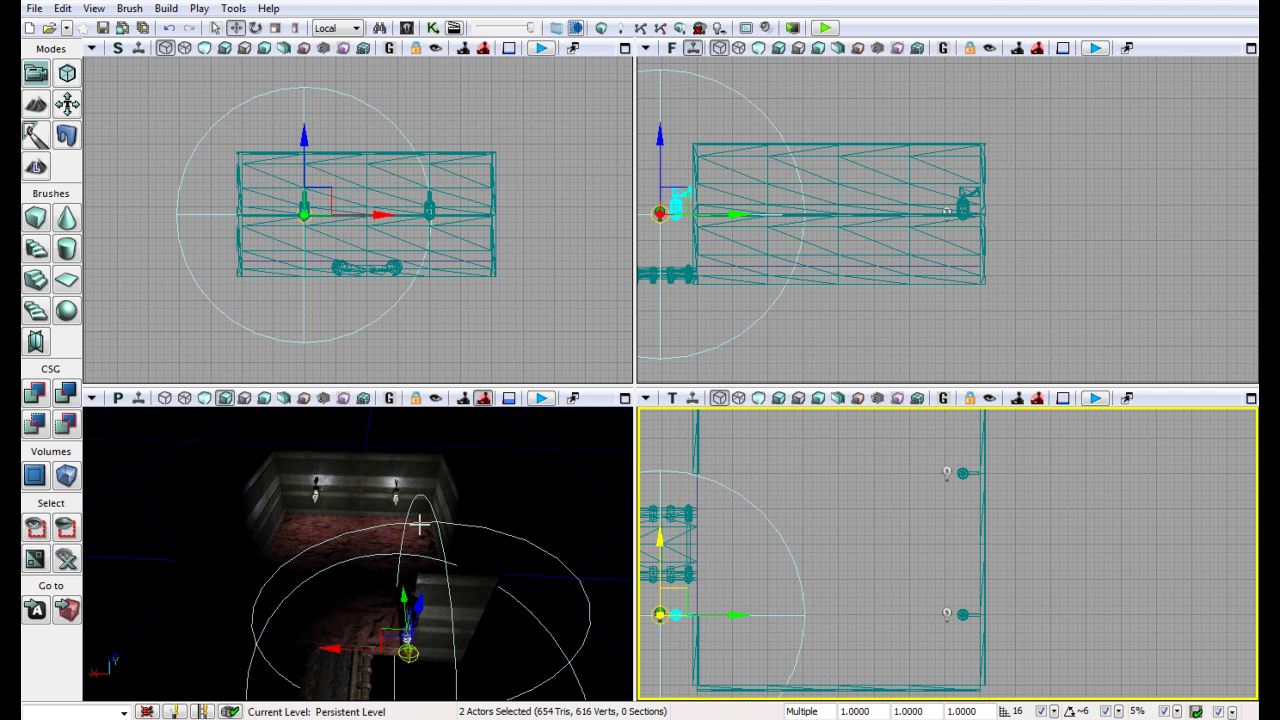
pyautogui.moveTo(420, 526); pyautogui.dragTo(600, 581)
pyautogui.click(205, 398)
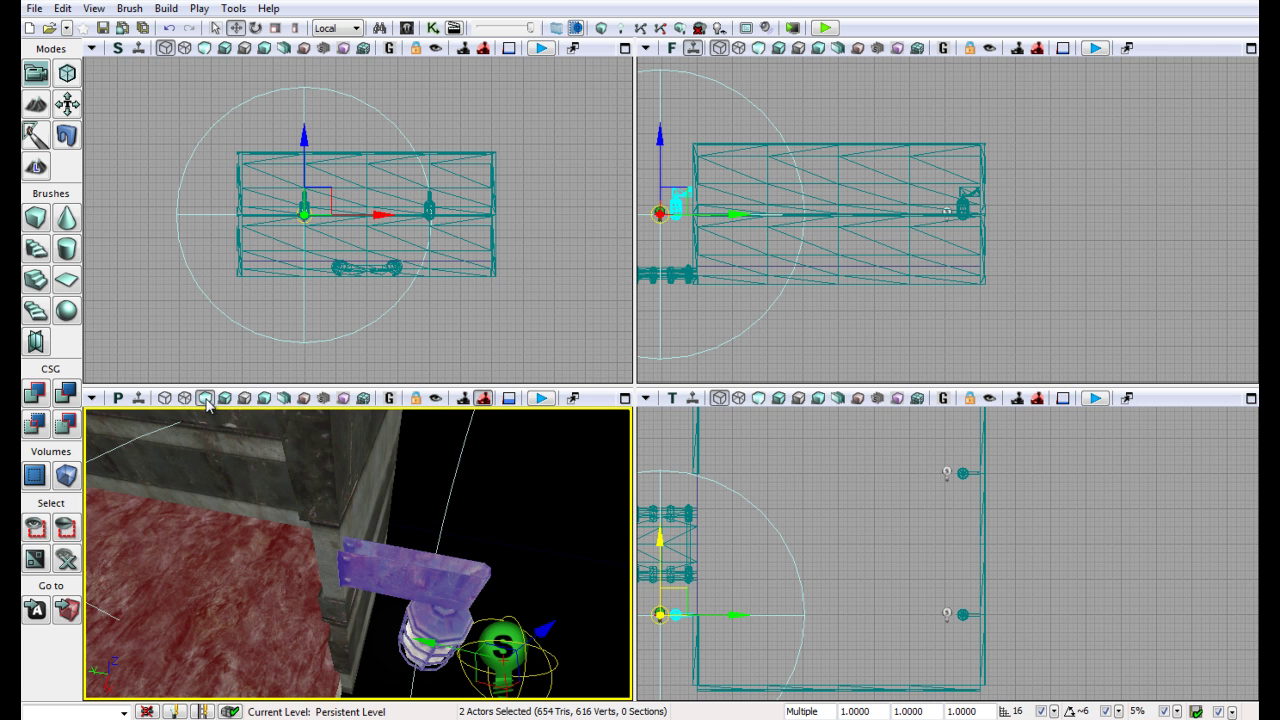
pyautogui.moveTo(343, 520); pyautogui.dragTo(630, 454)
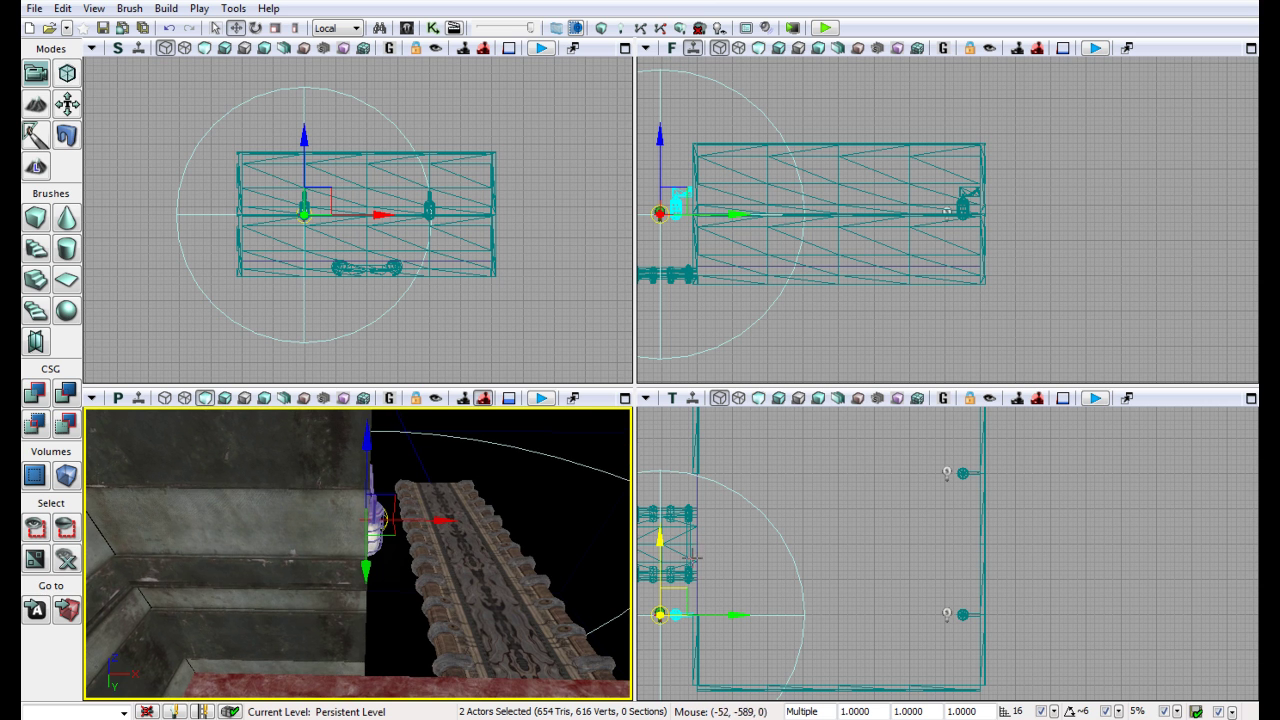
pyautogui.scroll(5, 723, 591)
pyautogui.scroll(-6, 723, 591)
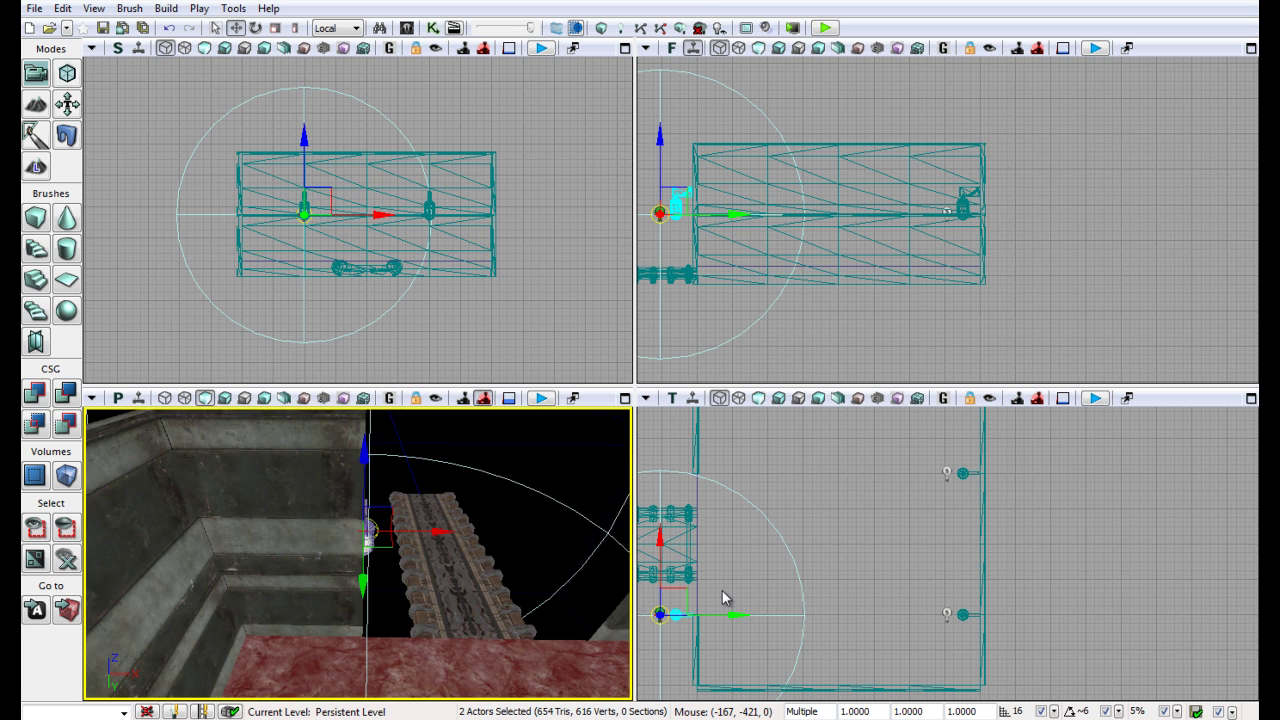
# - Select the entrance wall light and its point light and shift both 16 units away from the walkway onto the wall, then deselect them
pyautogui.click(723, 591)
pyautogui.scroll(4, 723, 591)
pyautogui.scroll(3, 722, 591)
pyautogui.moveTo(722, 591); pyautogui.dragTo(901, 503)
pyautogui.click(770, 569)
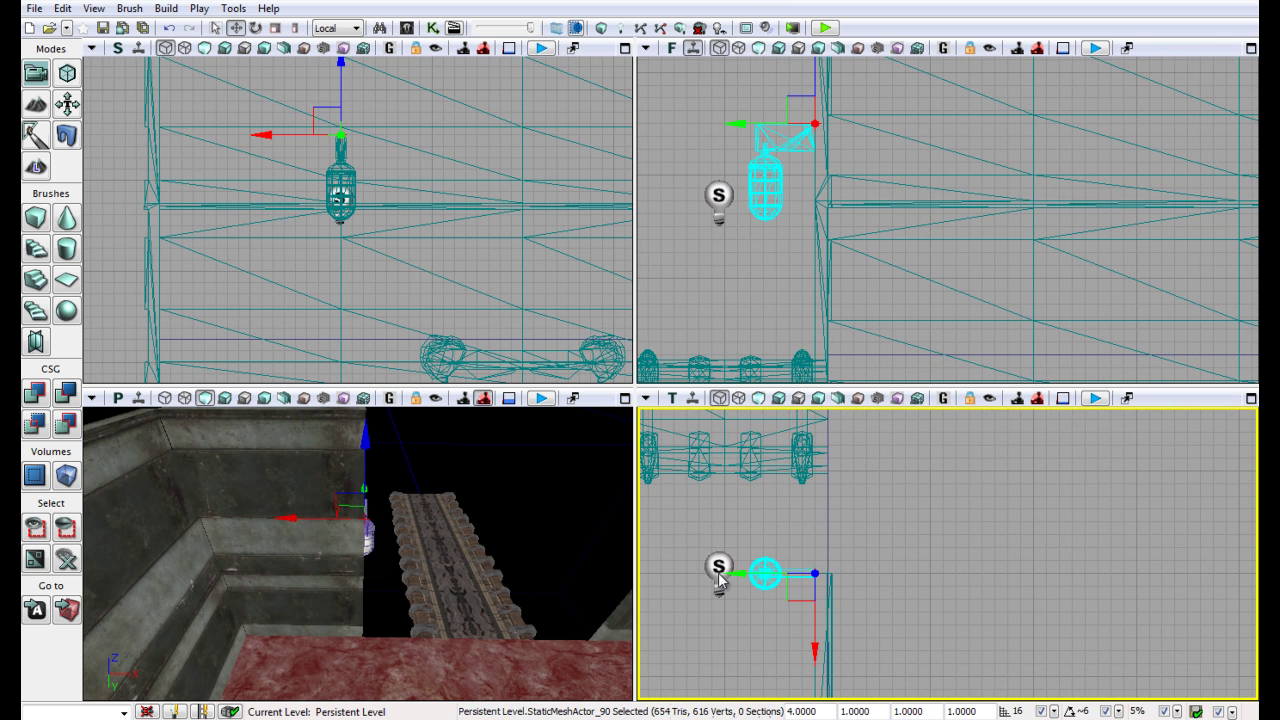
pyautogui.keyDown('ctrl'); pyautogui.click(718, 572); pyautogui.keyUp('ctrl')
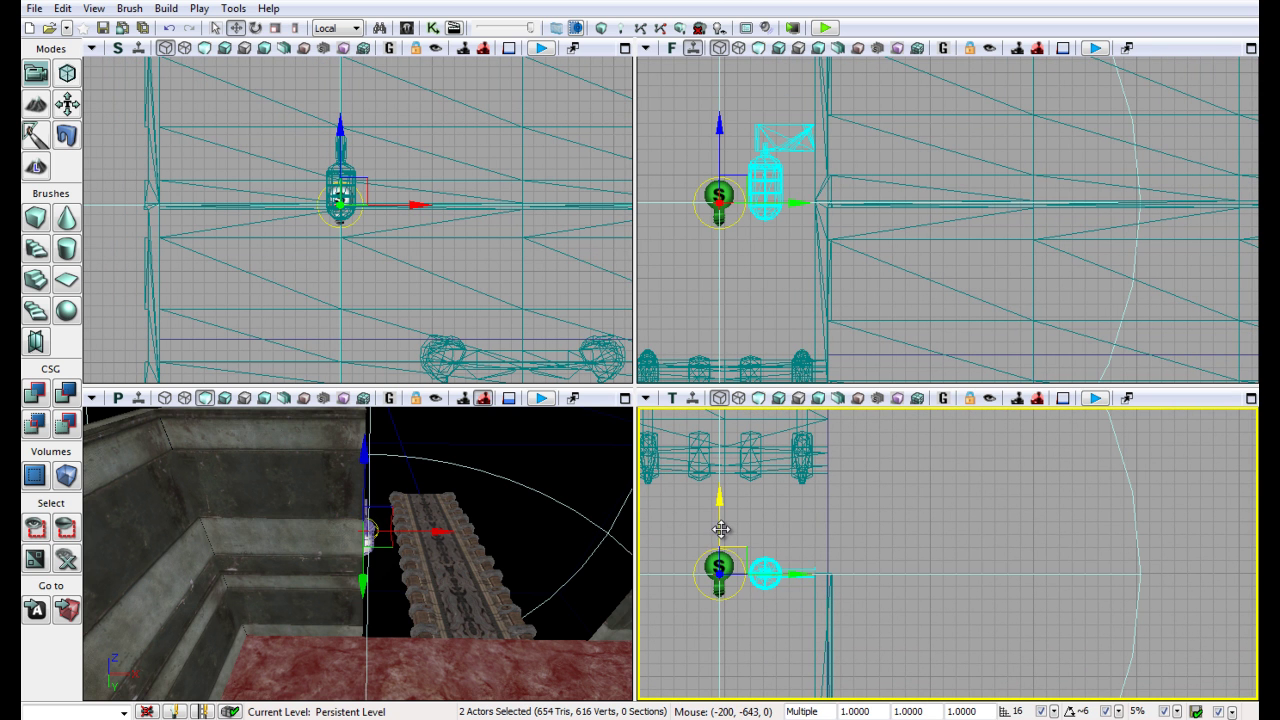
pyautogui.moveTo(718, 531); pyautogui.dragTo(716, 537)
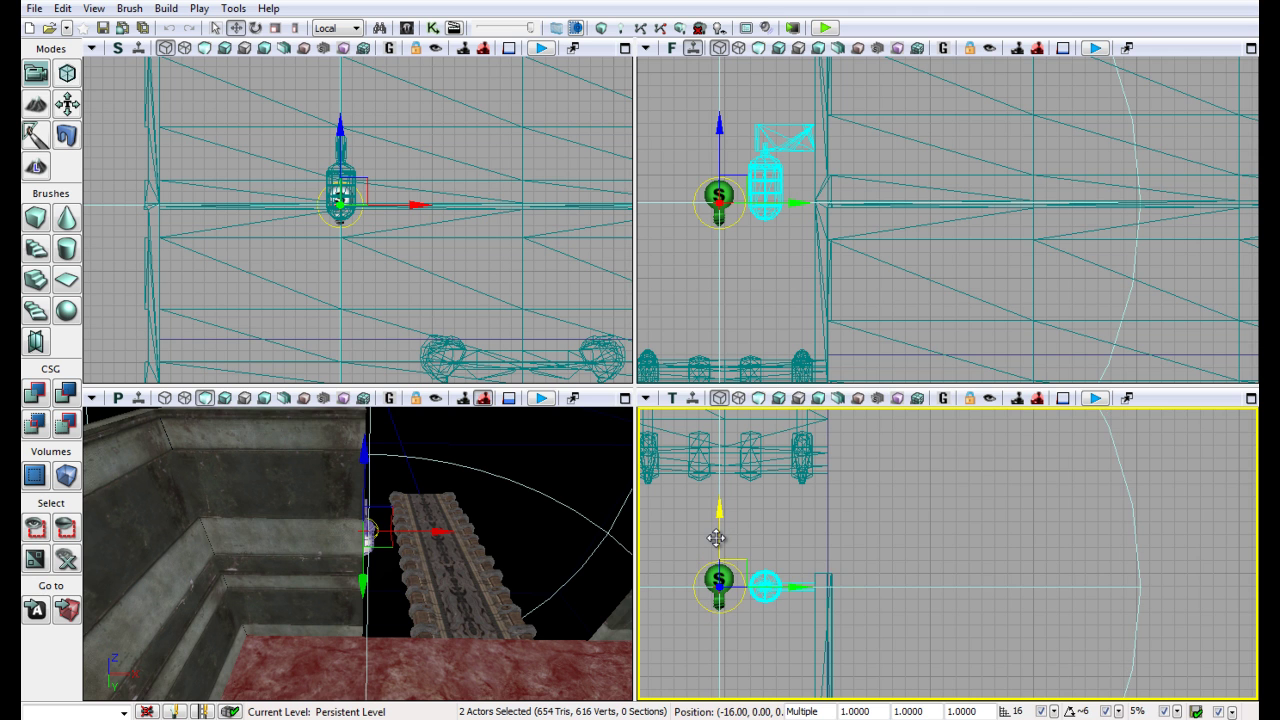
pyautogui.click(845, 542)
# - Duplicate the other far-wall light and its point light onto the outside of the entrance wall, across the walkway from the first entrance light
pyautogui.scroll(-4, 845, 542)
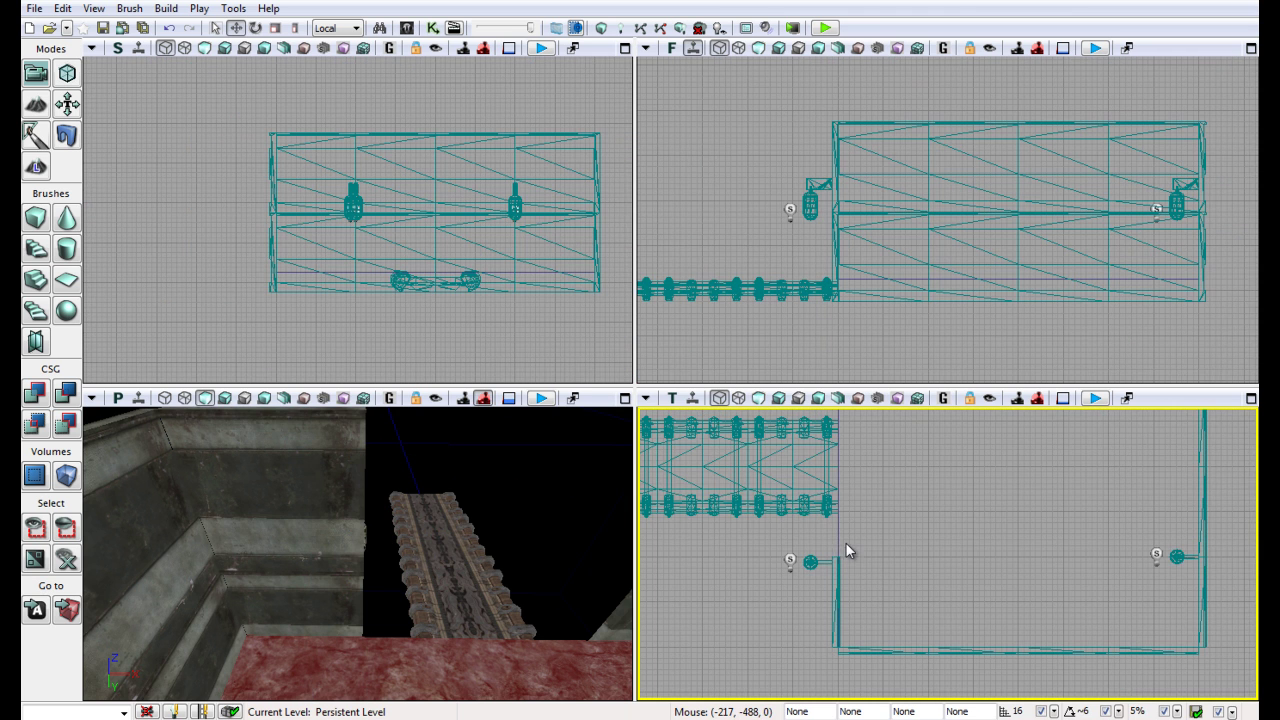
pyautogui.moveTo(991, 513); pyautogui.dragTo(824, 617)
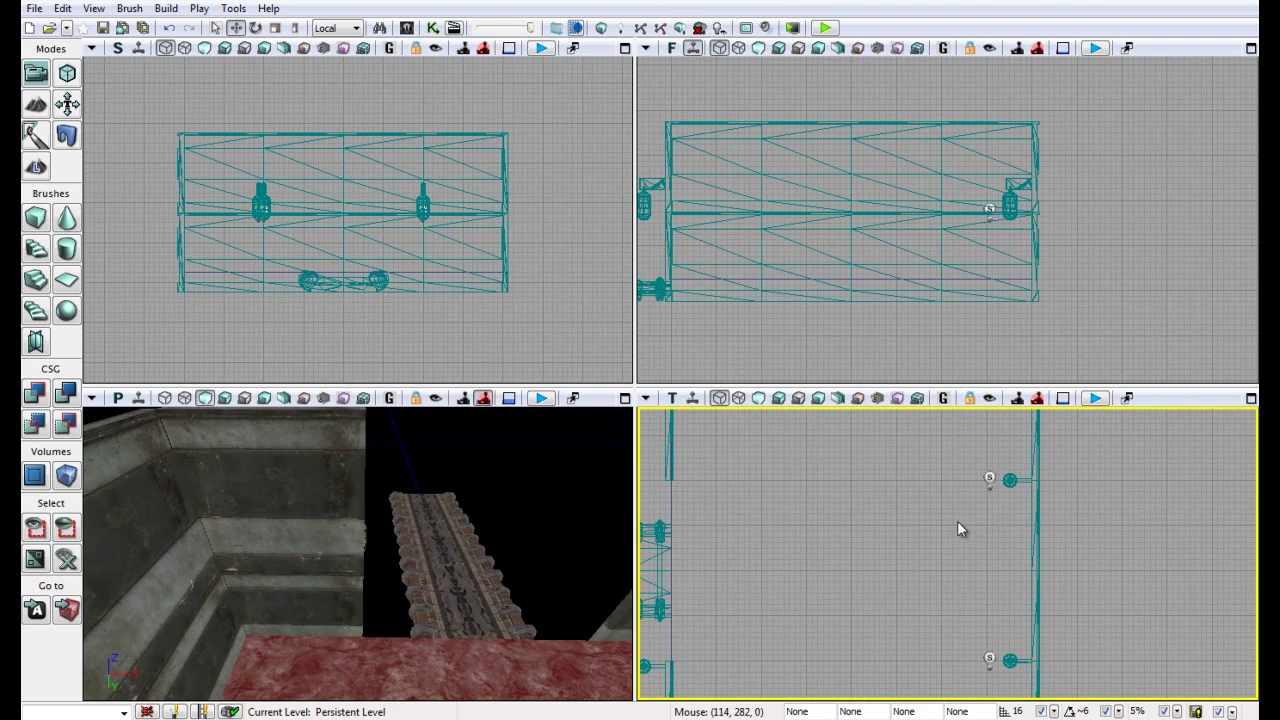
pyautogui.click(1012, 482)
pyautogui.keyDown('ctrl'); pyautogui.click(992, 477); pyautogui.keyUp('ctrl')
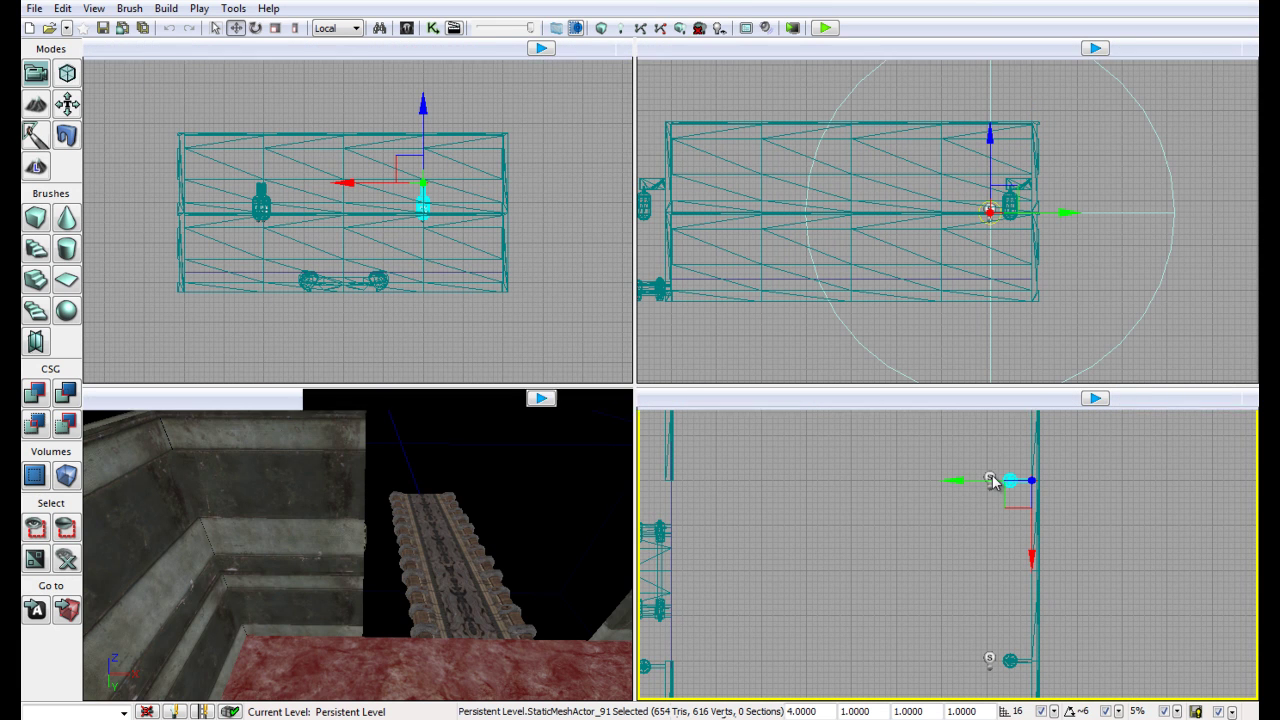
pyautogui.moveTo(1020, 479); pyautogui.dragTo(808, 500)
# - Shift the second entrance wall light and its point light 16 units away from the walkway so they sit on the wall
pyautogui.scroll(5, 697, 466)
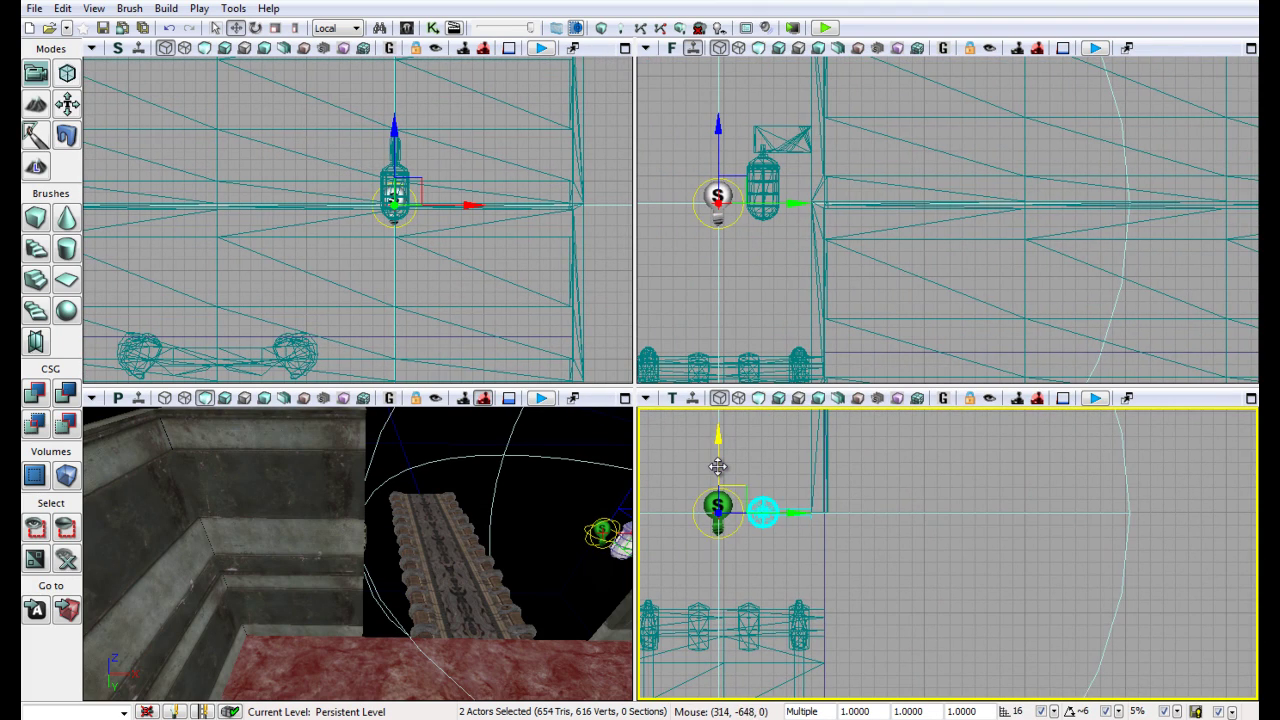
pyautogui.moveTo(718, 467); pyautogui.dragTo(720, 457)
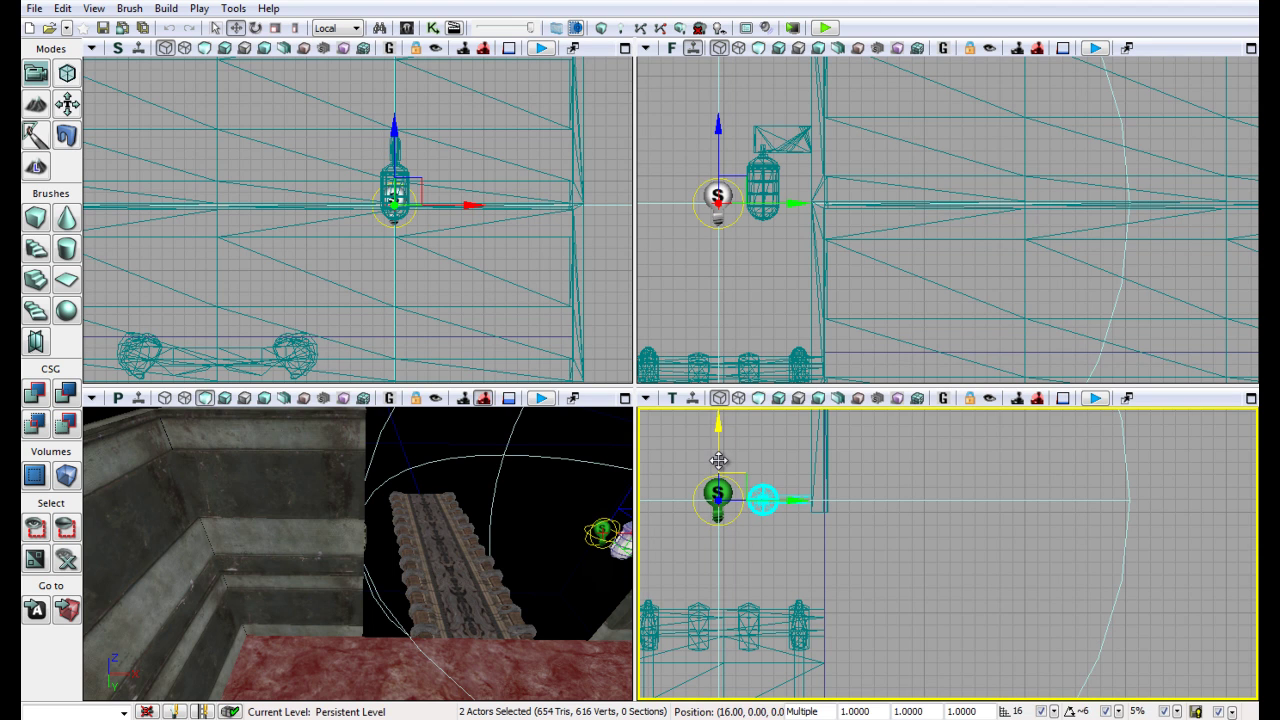
pyautogui.click(558, 524)
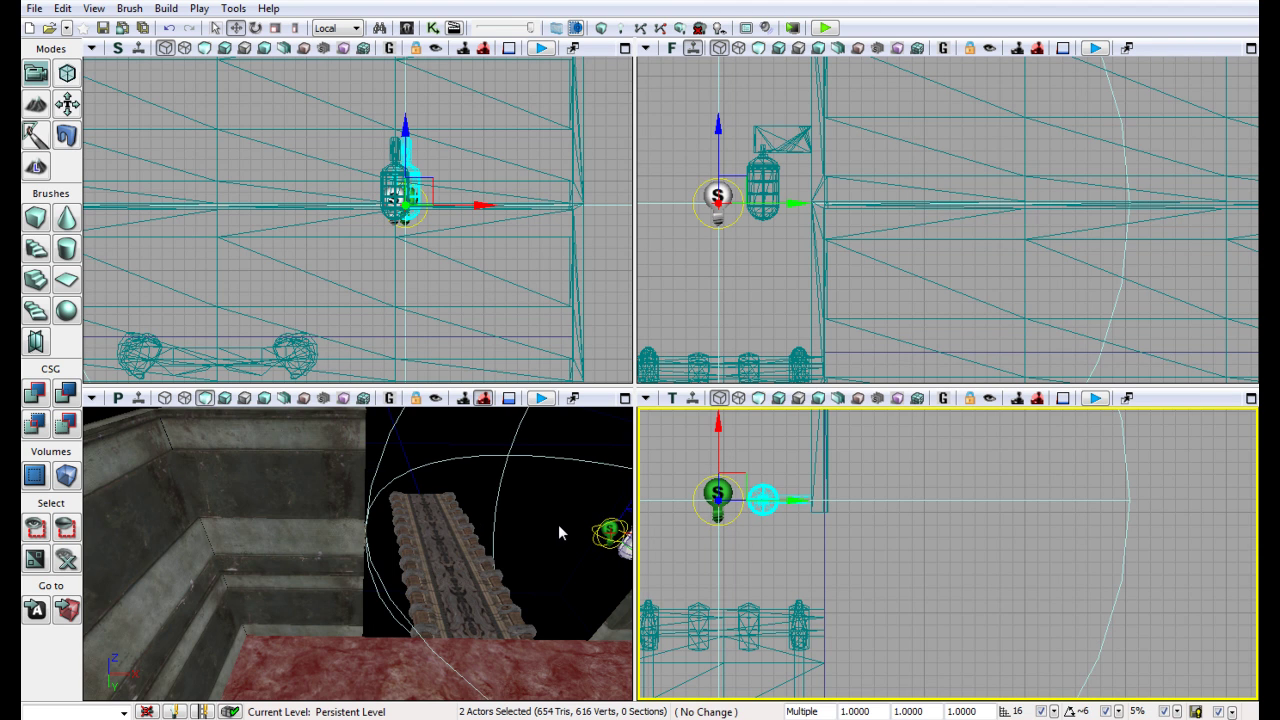
# - Display the perspective view with lighting and deselect the entrance wall light pair
pyautogui.click(225, 398)
pyautogui.moveTo(323, 551); pyautogui.dragTo(620, 642, button='right')
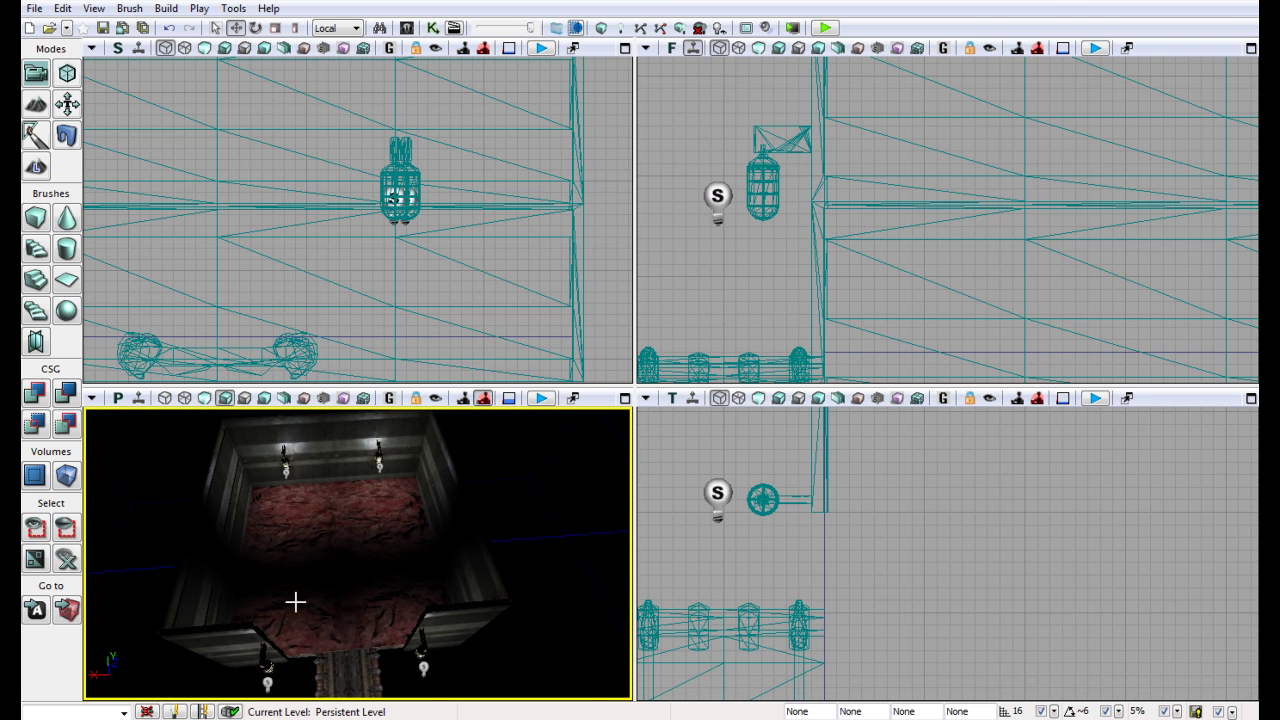
pyautogui.moveTo(287, 569); pyautogui.dragTo(303, 528, button='right')
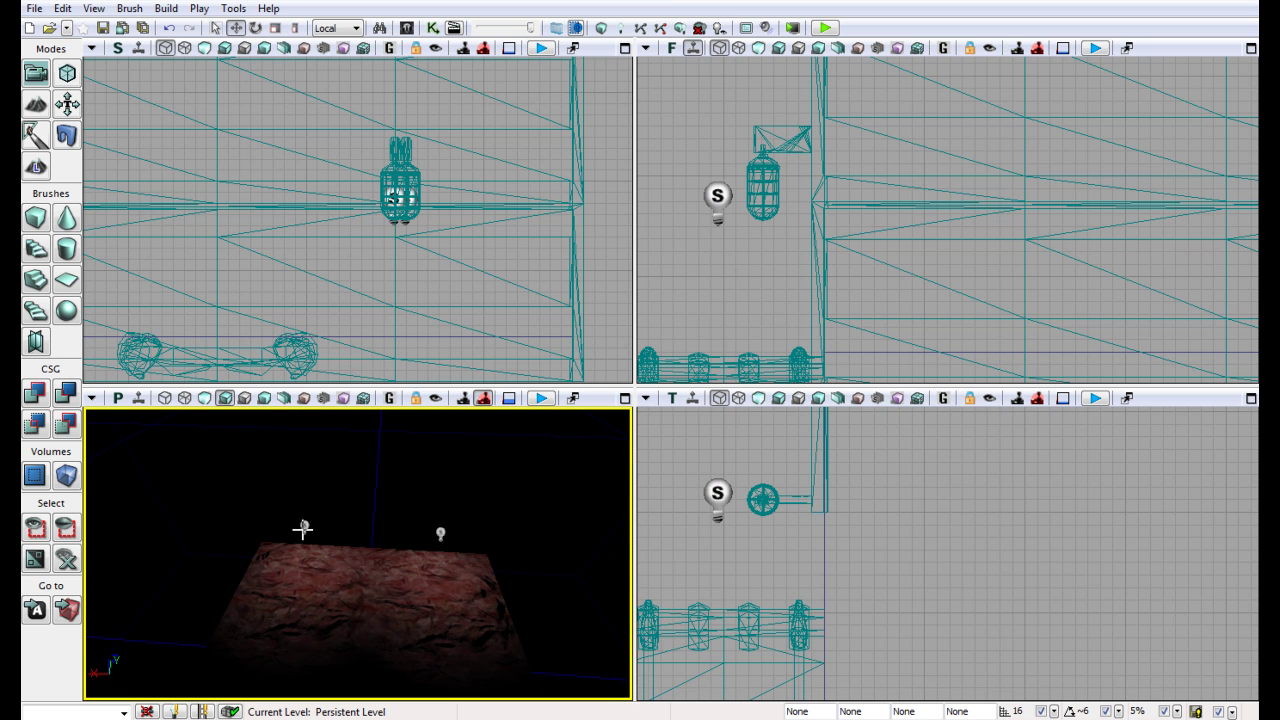
# - Enlarge the radius of both far-wall point lights with non-uniform scaling
pyautogui.click(303, 528)
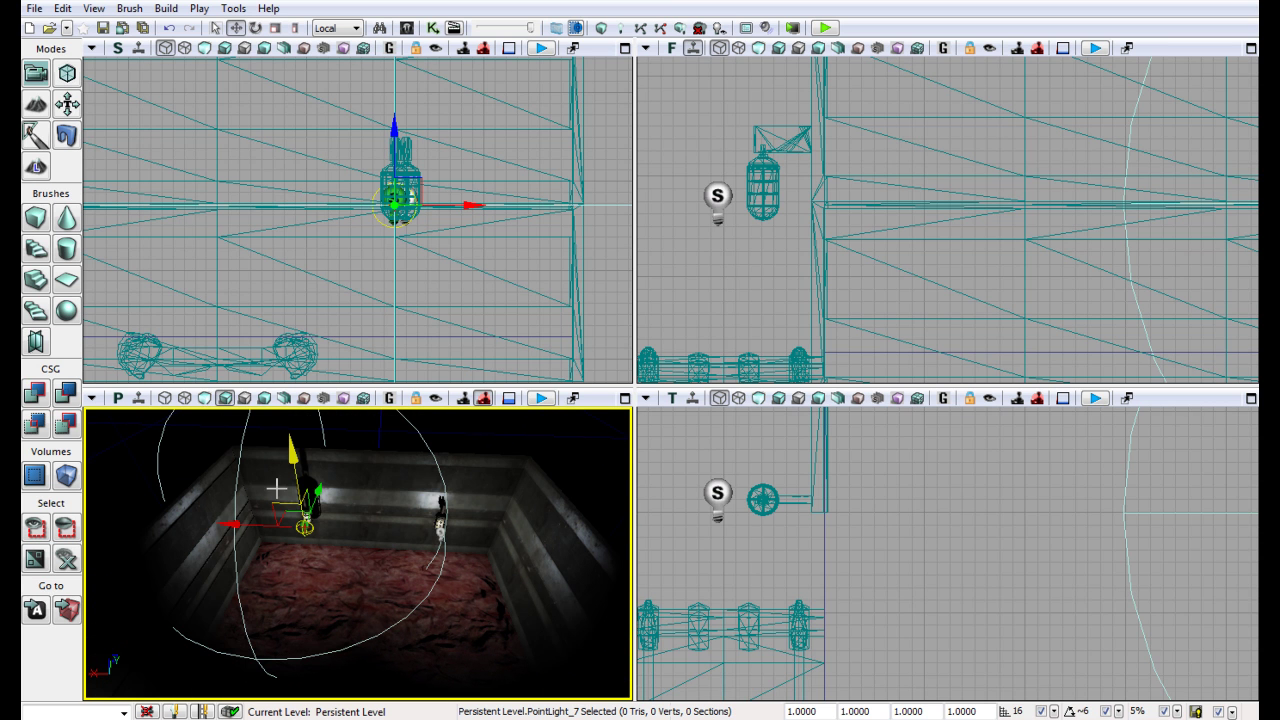
pyautogui.click(303, 528)
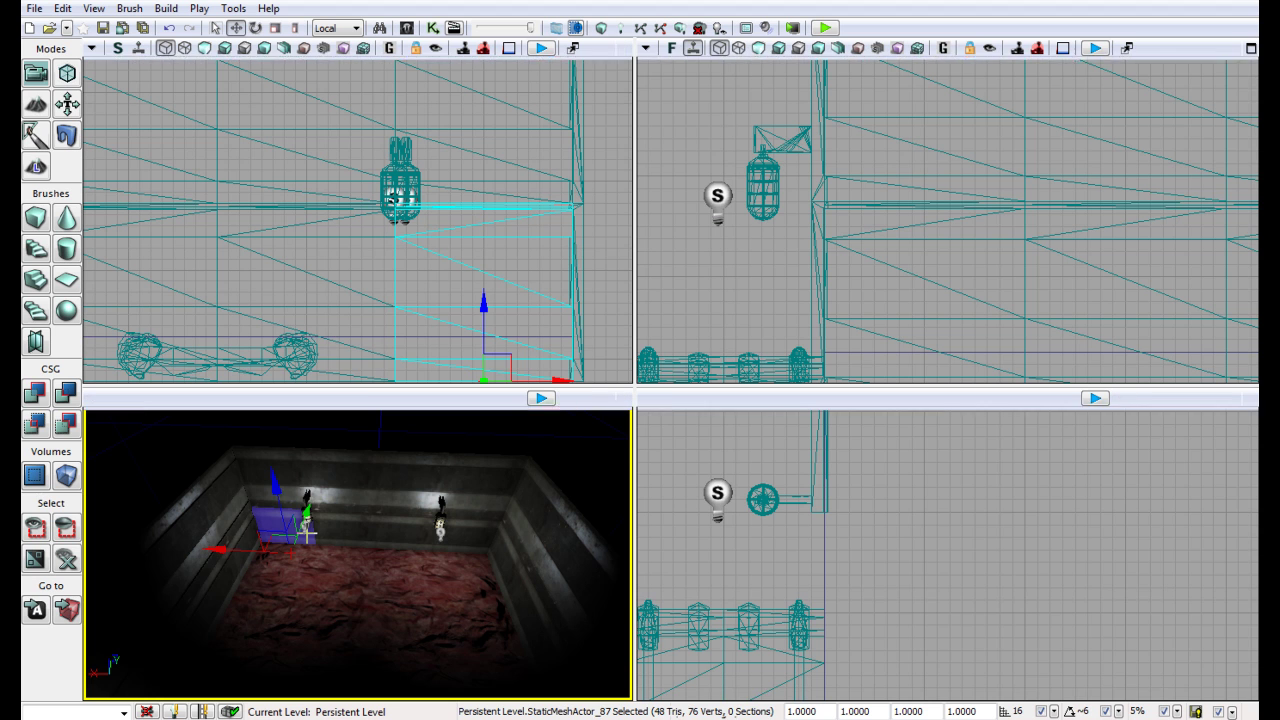
pyautogui.click(303, 528)
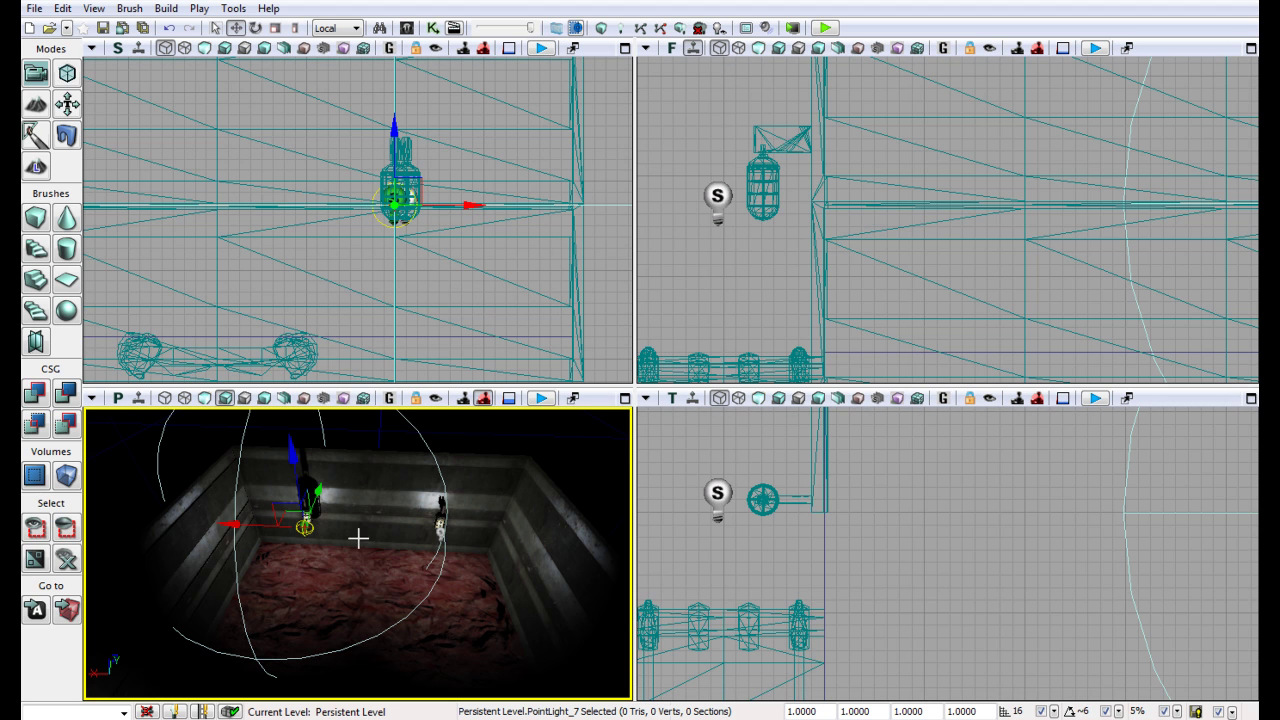
pyautogui.click(295, 28)
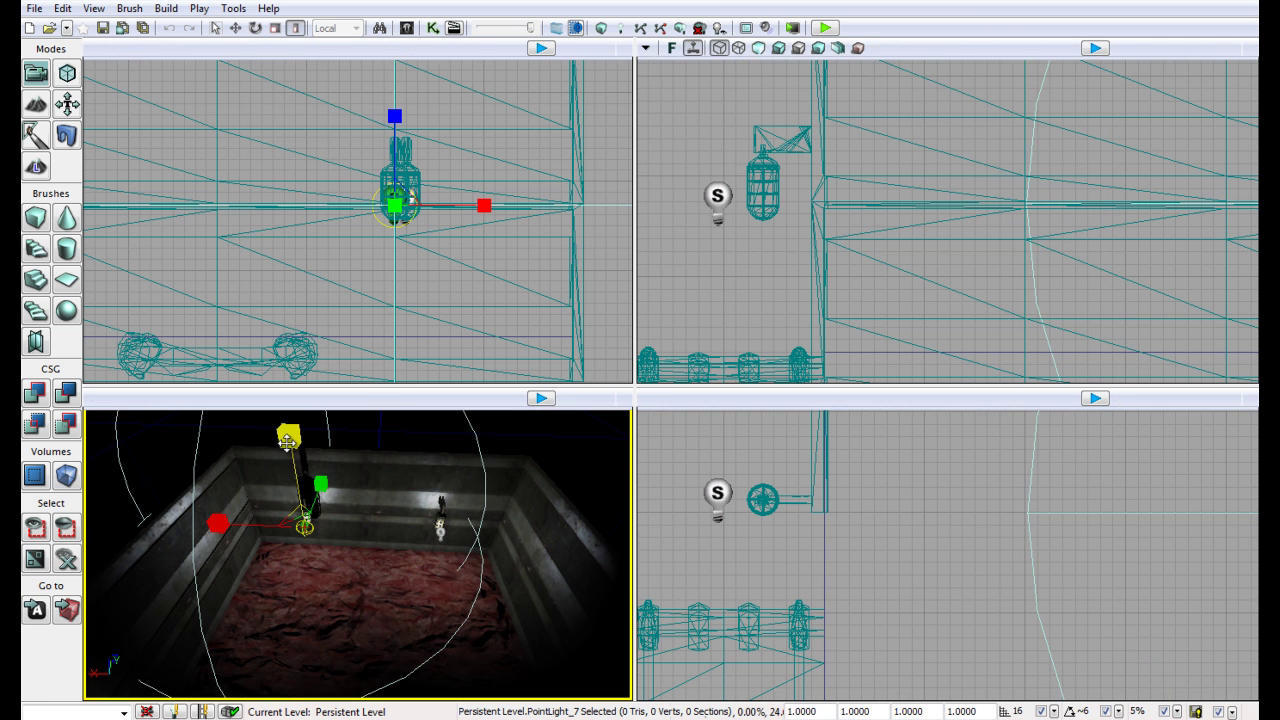
pyautogui.moveTo(288, 436); pyautogui.dragTo(287, 437)
pyautogui.click(440, 530)
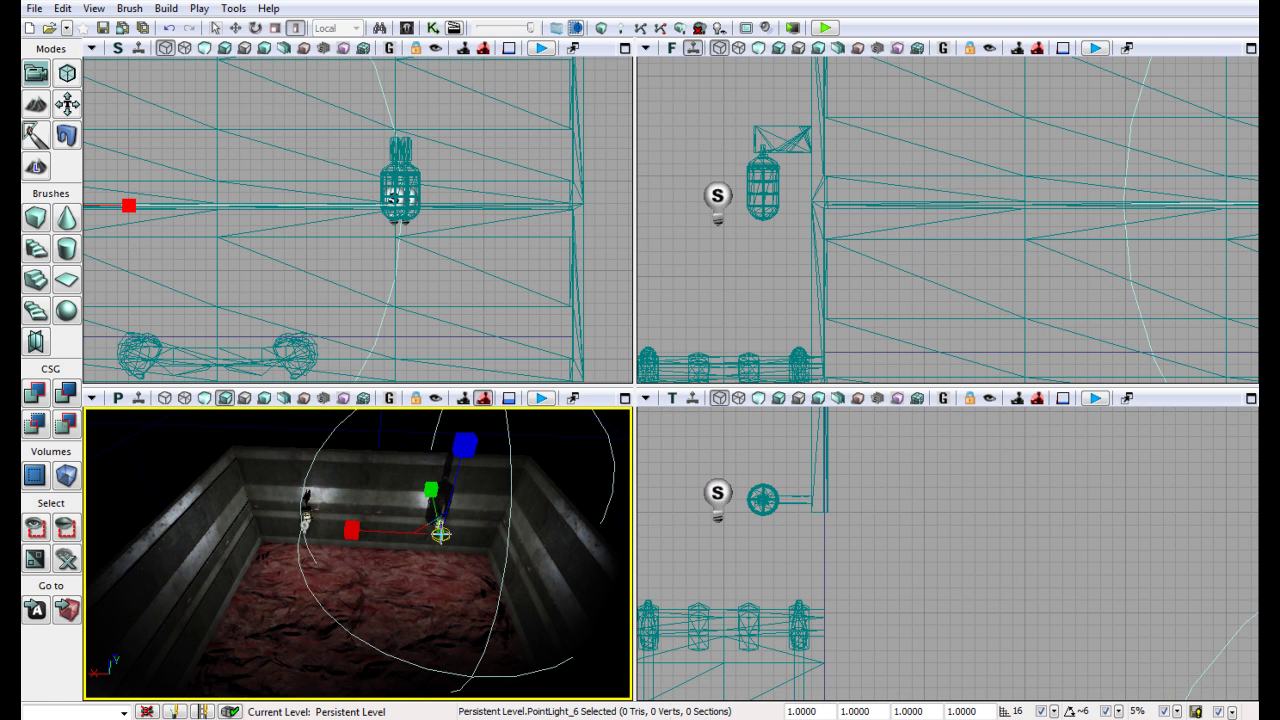
pyautogui.moveTo(458, 485); pyautogui.dragTo(451, 449)
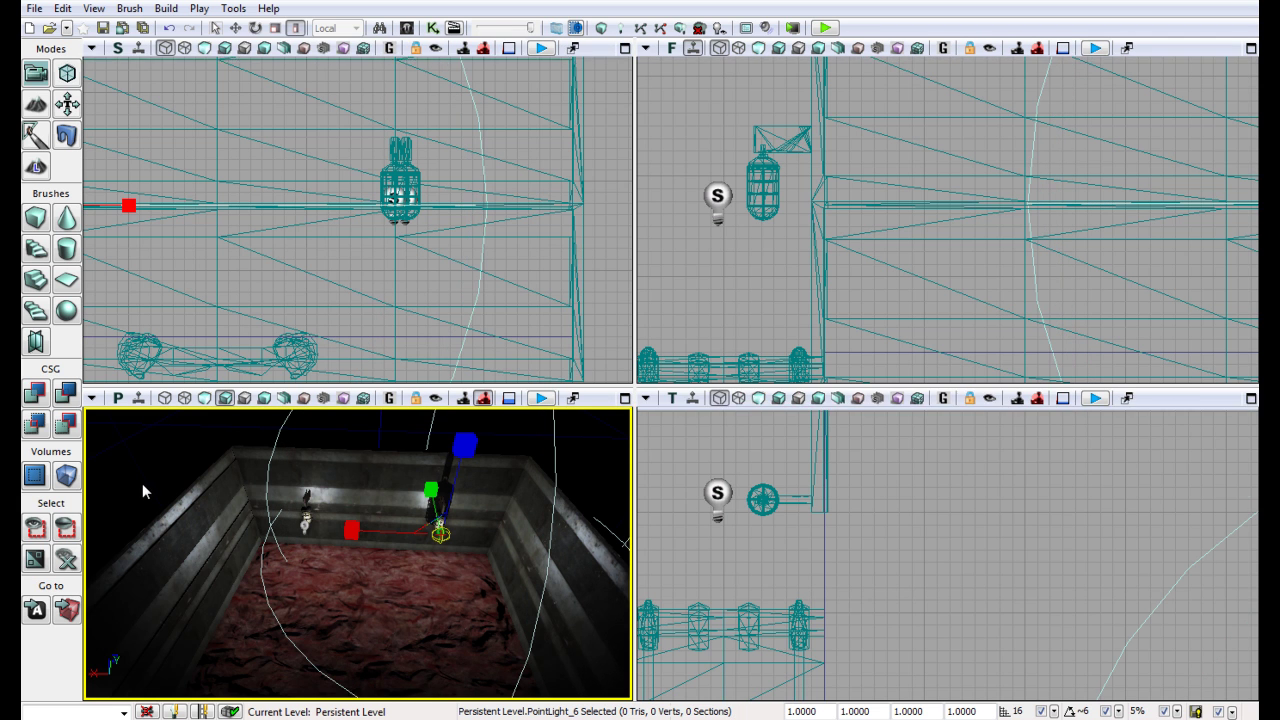
# - Enlarge the radius of both far-wall point lights further so they illuminate more of the platform, then clear the selection
pyautogui.moveTo(154, 470); pyautogui.dragTo(229, 522, button='right')
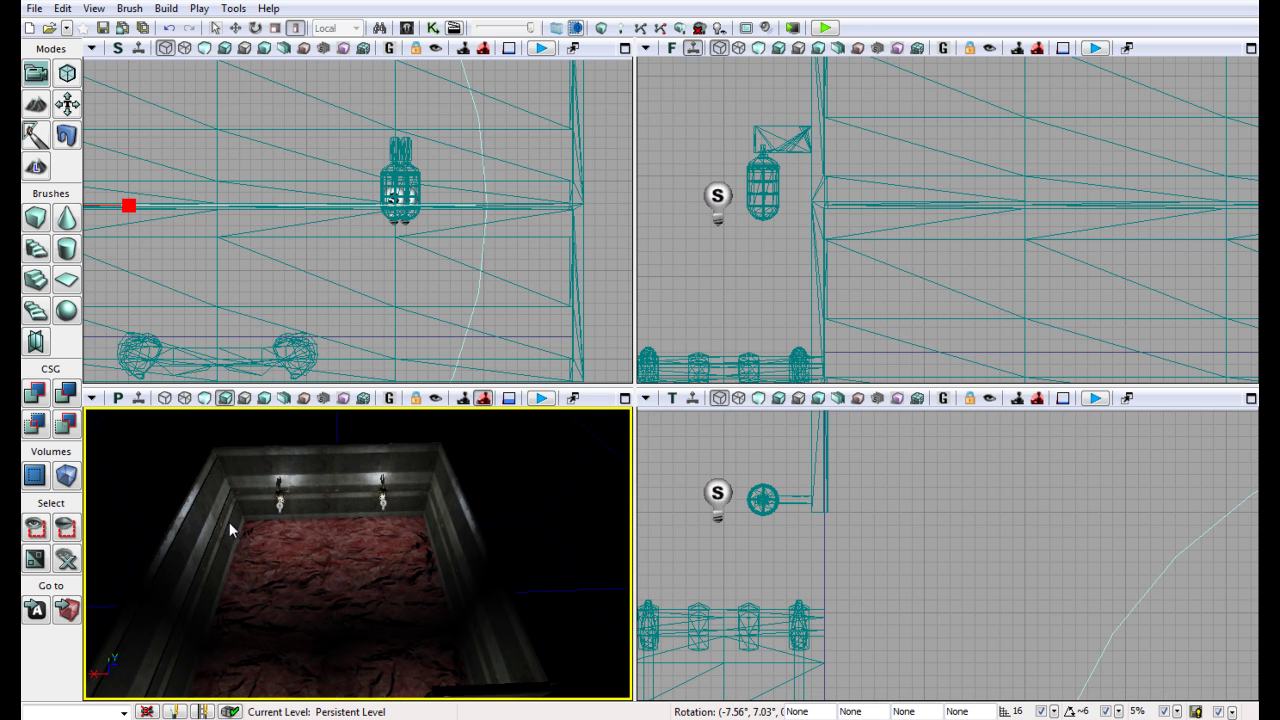
pyautogui.click(385, 505)
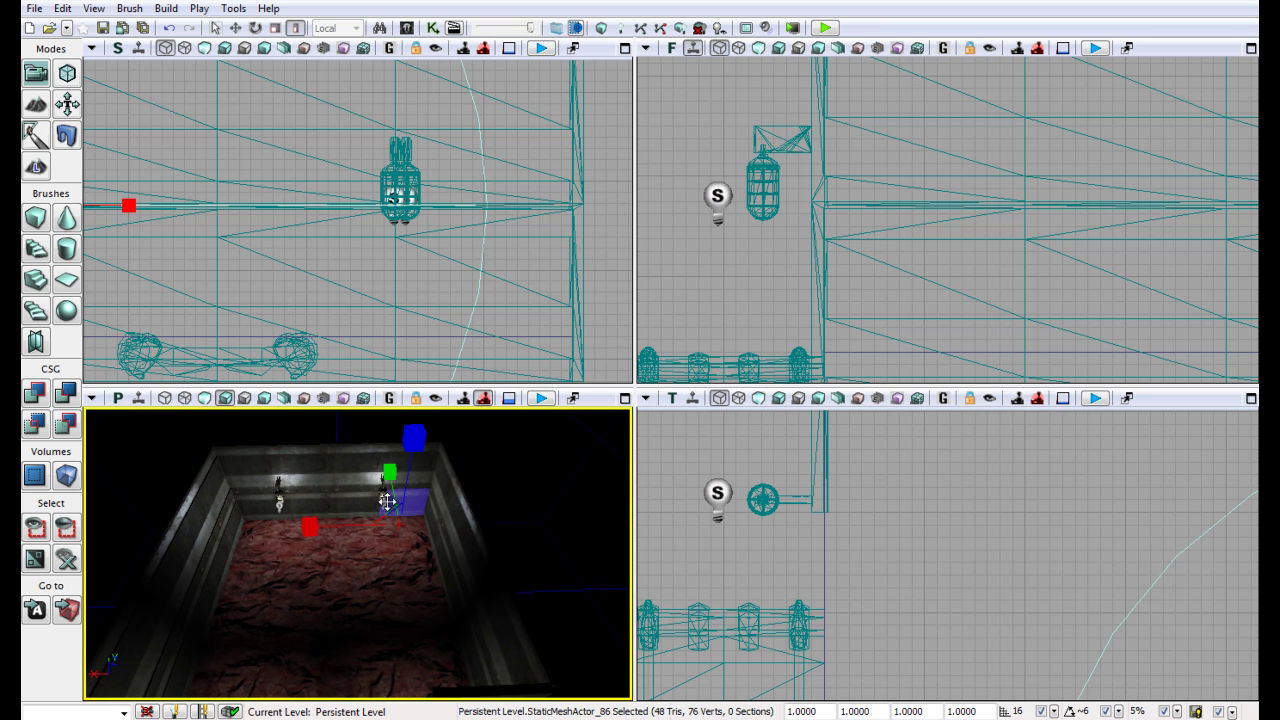
pyautogui.click(382, 502)
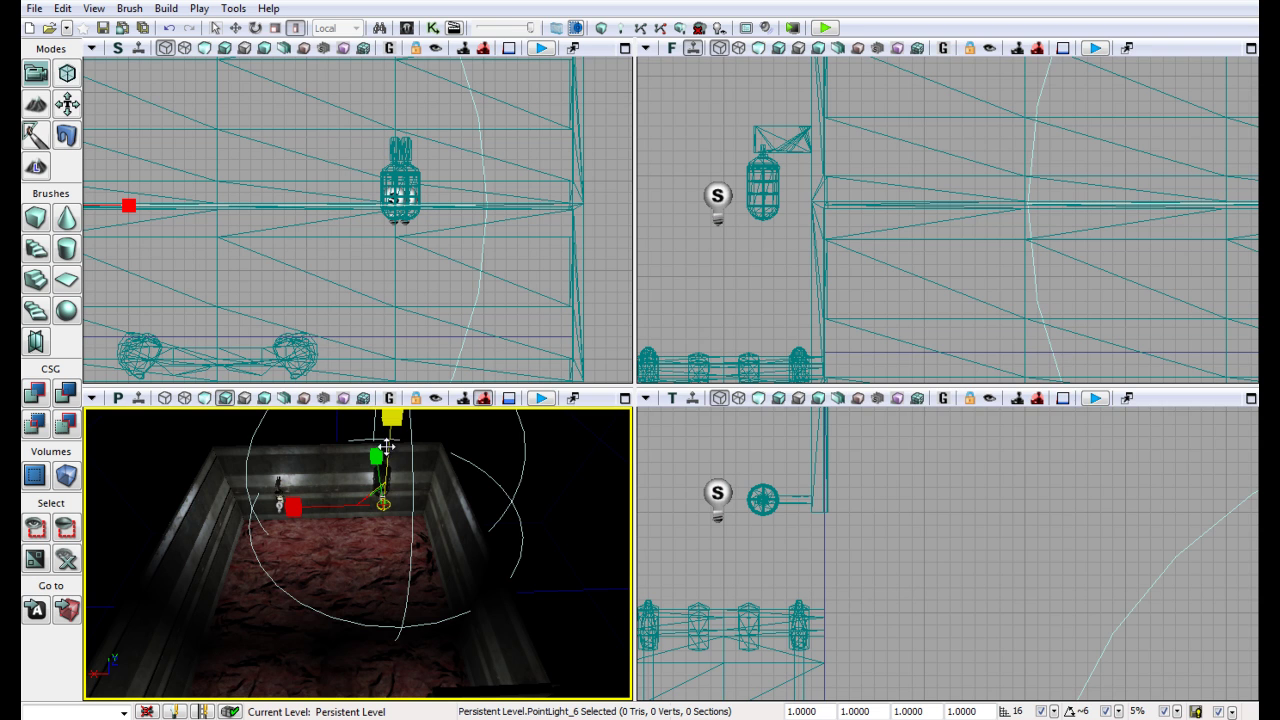
pyautogui.moveTo(390, 446); pyautogui.dragTo(392, 405)
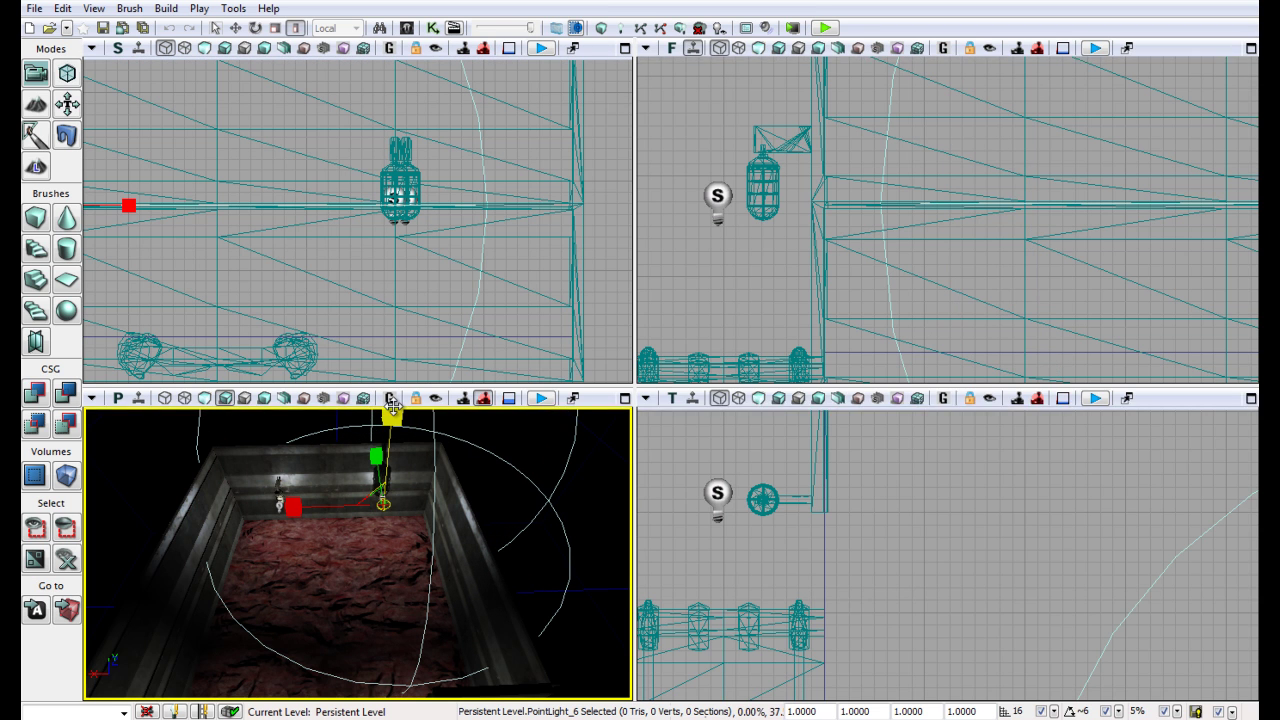
pyautogui.click(280, 503)
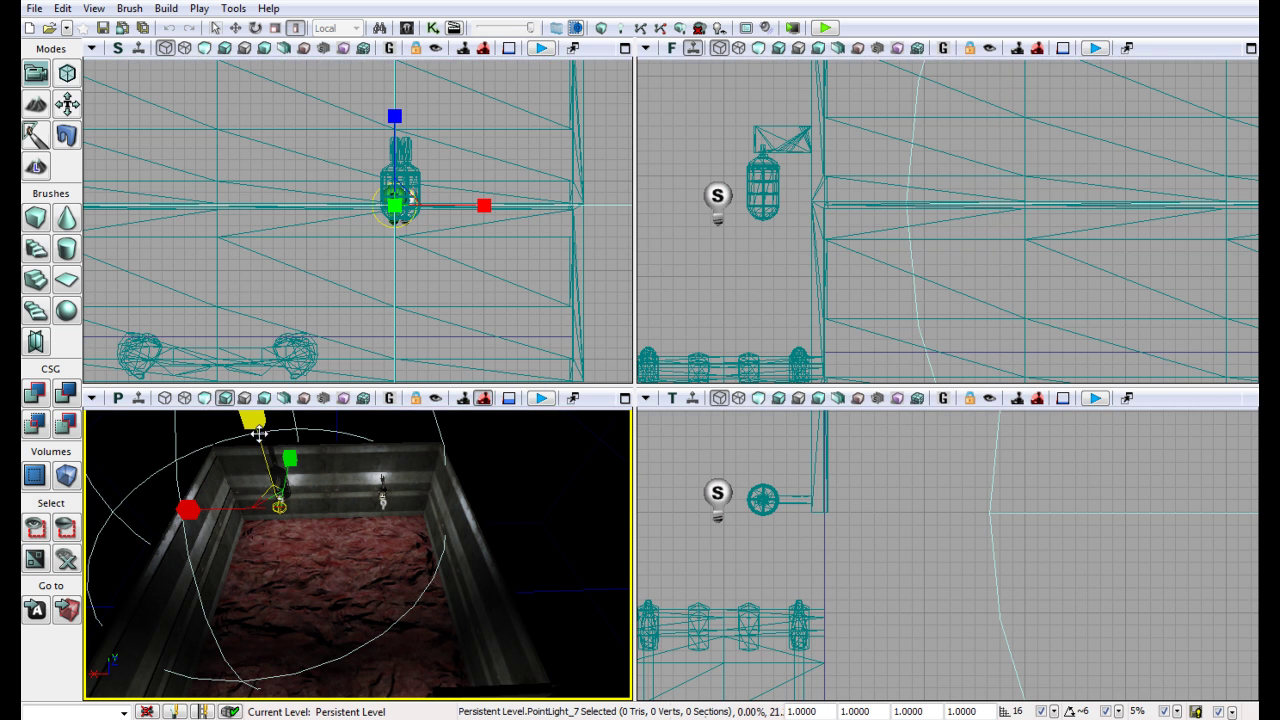
pyautogui.click(526, 523)
# - Enlarge the radius of the two point lights outside the entrance wall so they illuminate more of the walkway
pyautogui.moveTo(512, 516); pyautogui.dragTo(324, 524, button='right')
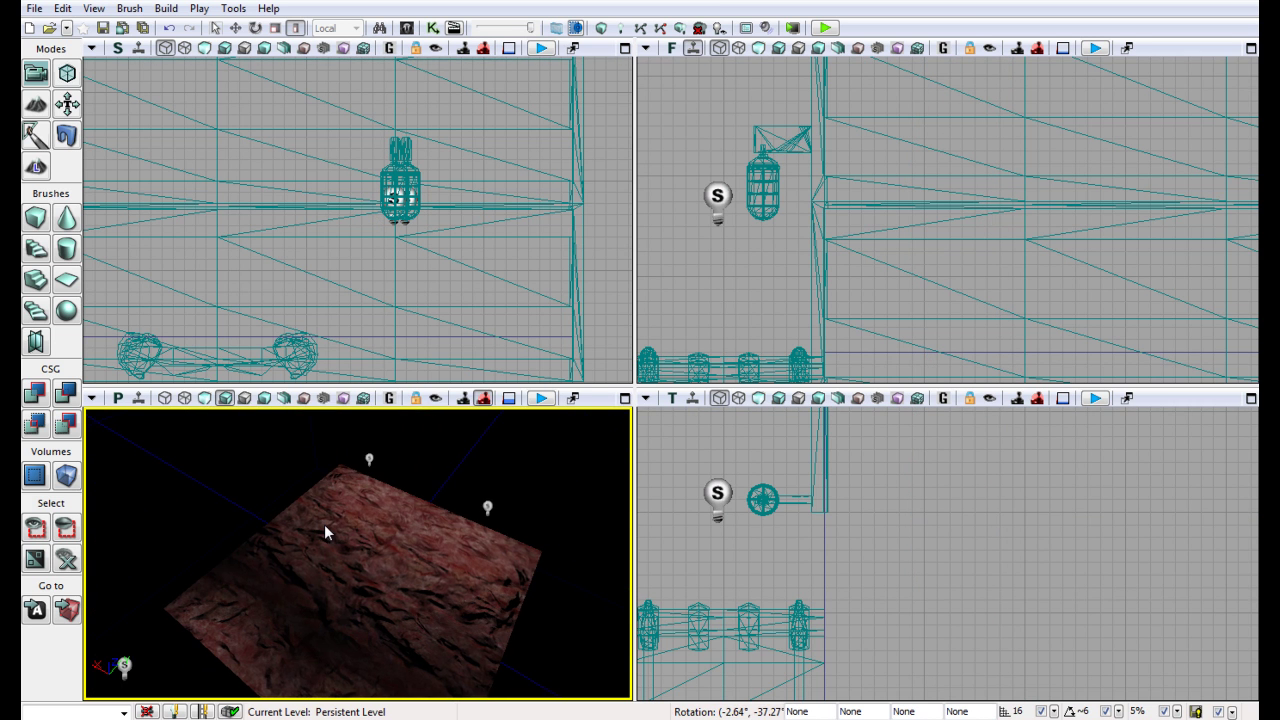
pyautogui.moveTo(401, 563); pyautogui.dragTo(263, 609, button='right')
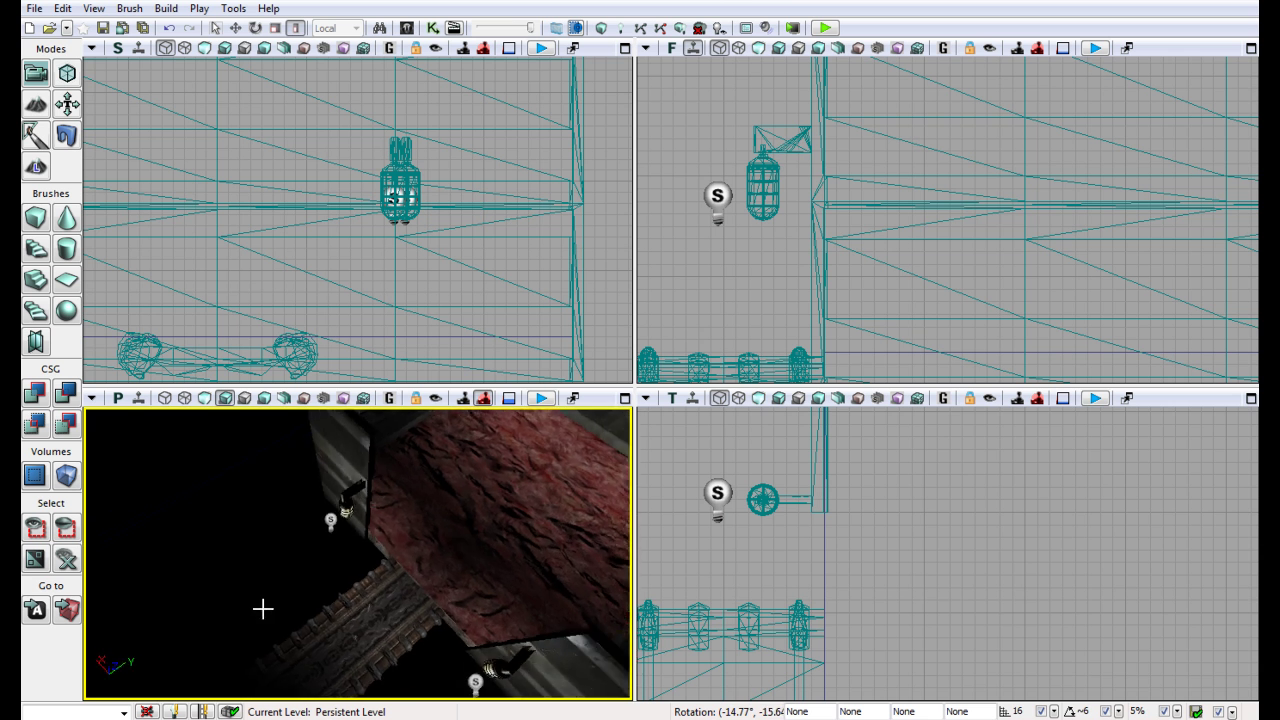
pyautogui.moveTo(263, 608); pyautogui.dragTo(451, 594)
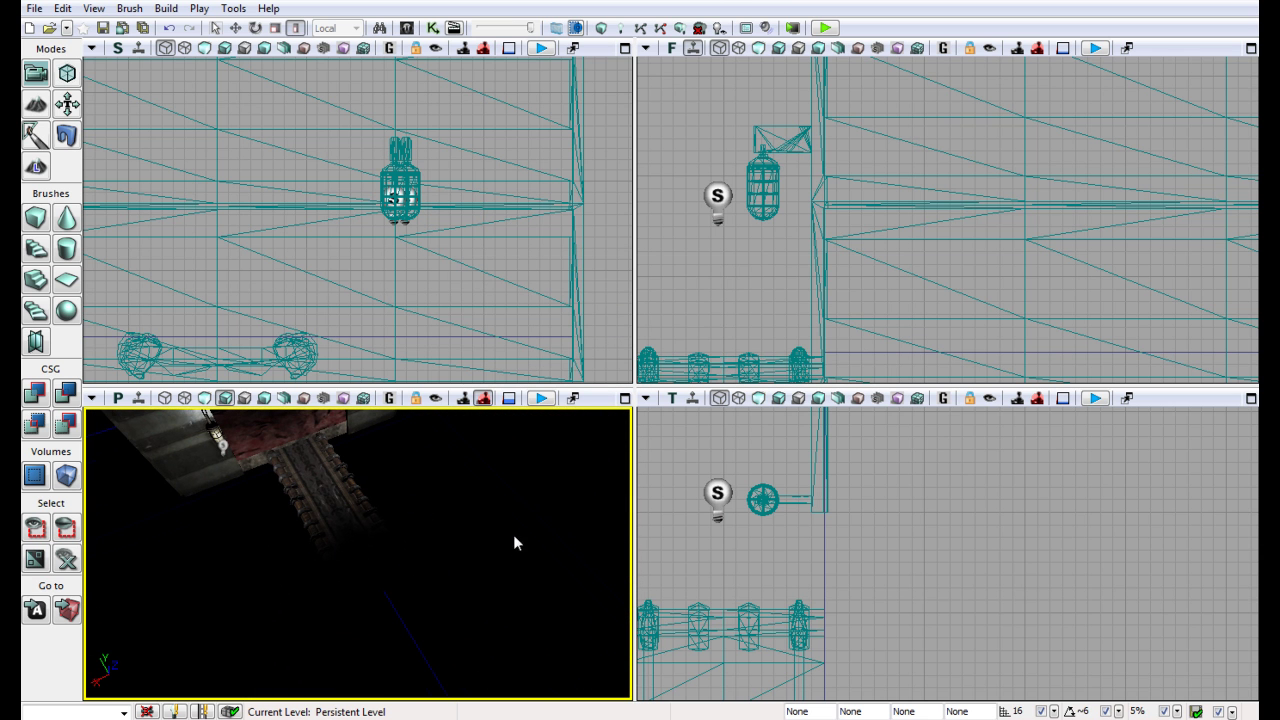
pyautogui.moveTo(513, 543); pyautogui.dragTo(430, 413)
pyautogui.moveTo(425, 529); pyautogui.dragTo(527, 681)
pyautogui.moveTo(428, 581); pyautogui.dragTo(379, 567)
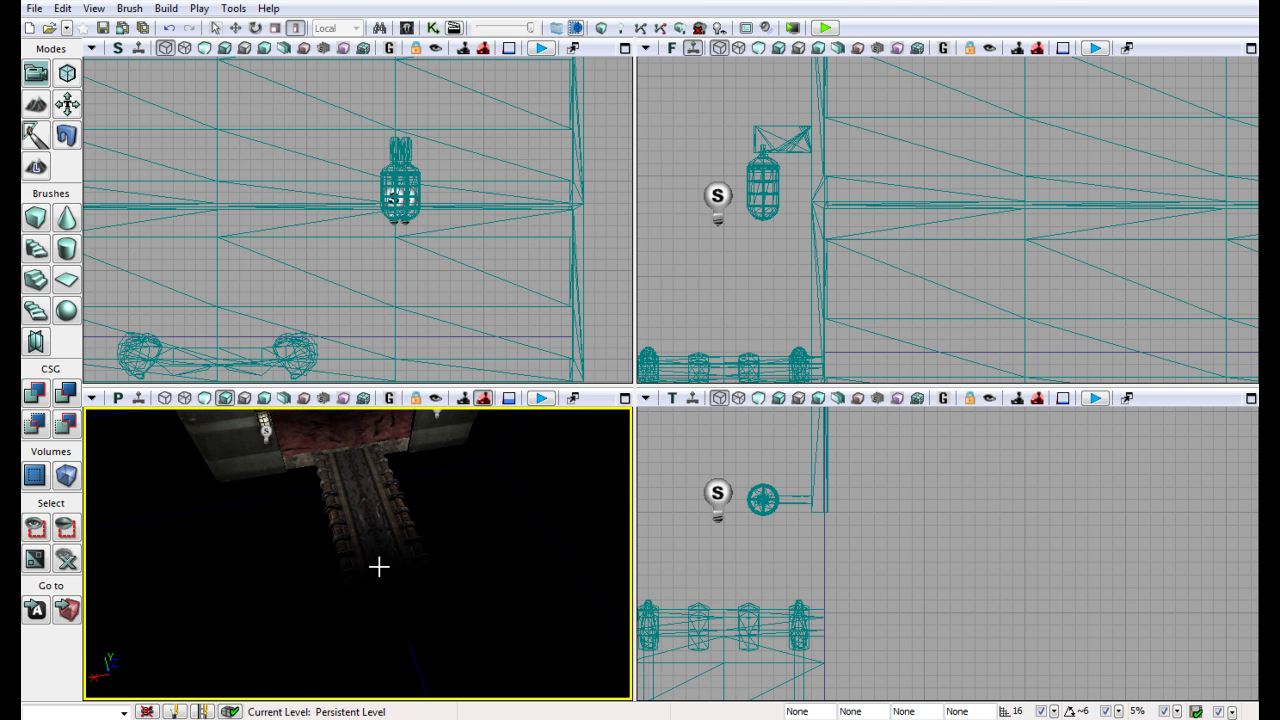
pyautogui.click(399, 567)
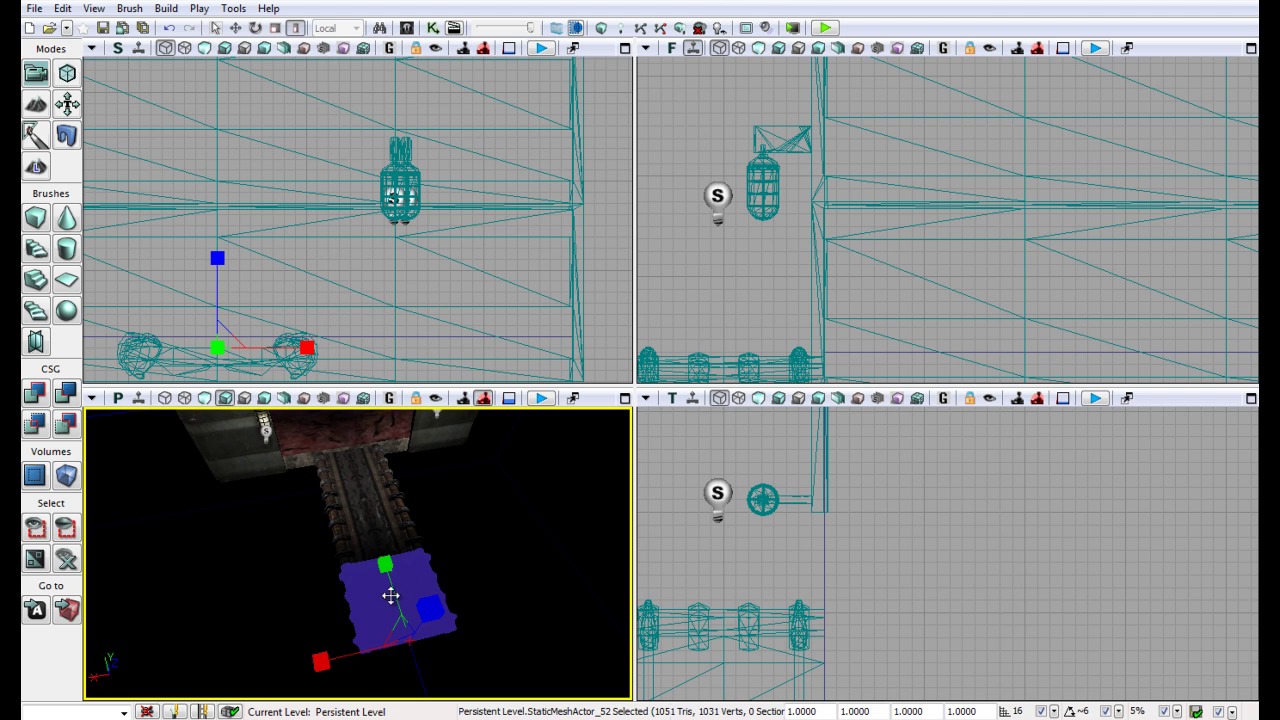
pyautogui.click(468, 518)
pyautogui.click(266, 432)
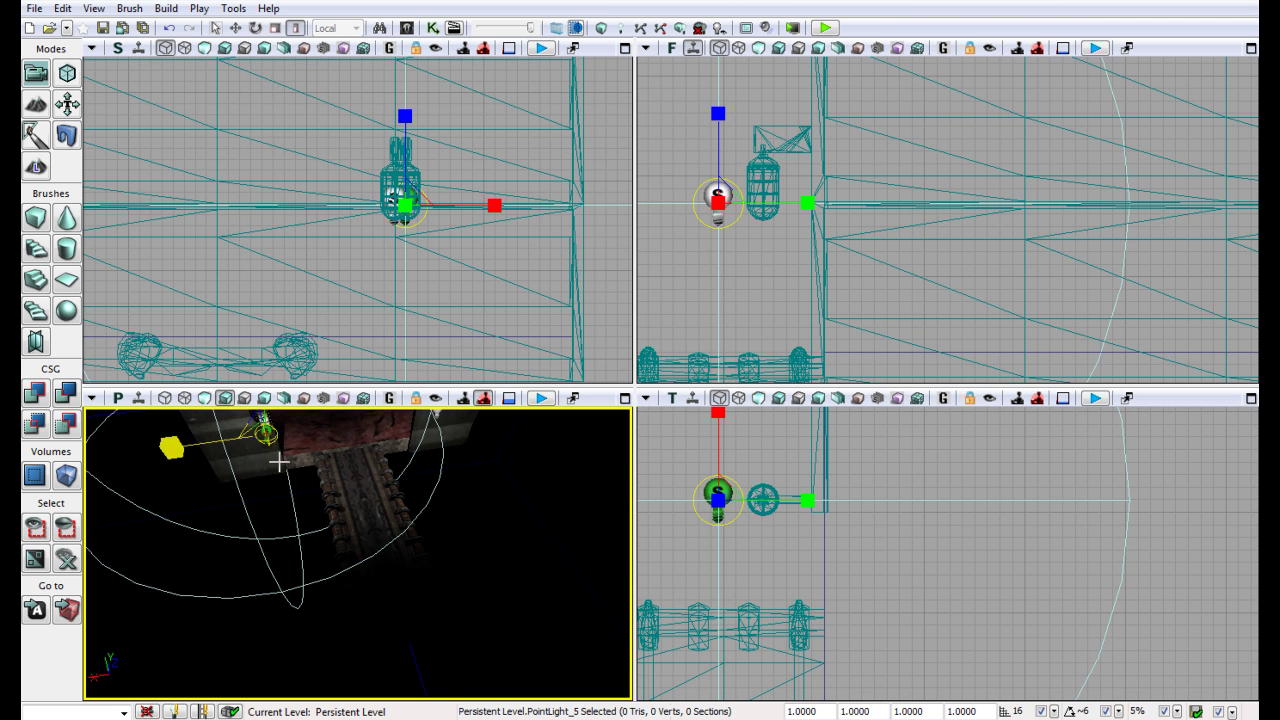
pyautogui.moveTo(279, 461); pyautogui.dragTo(313, 457)
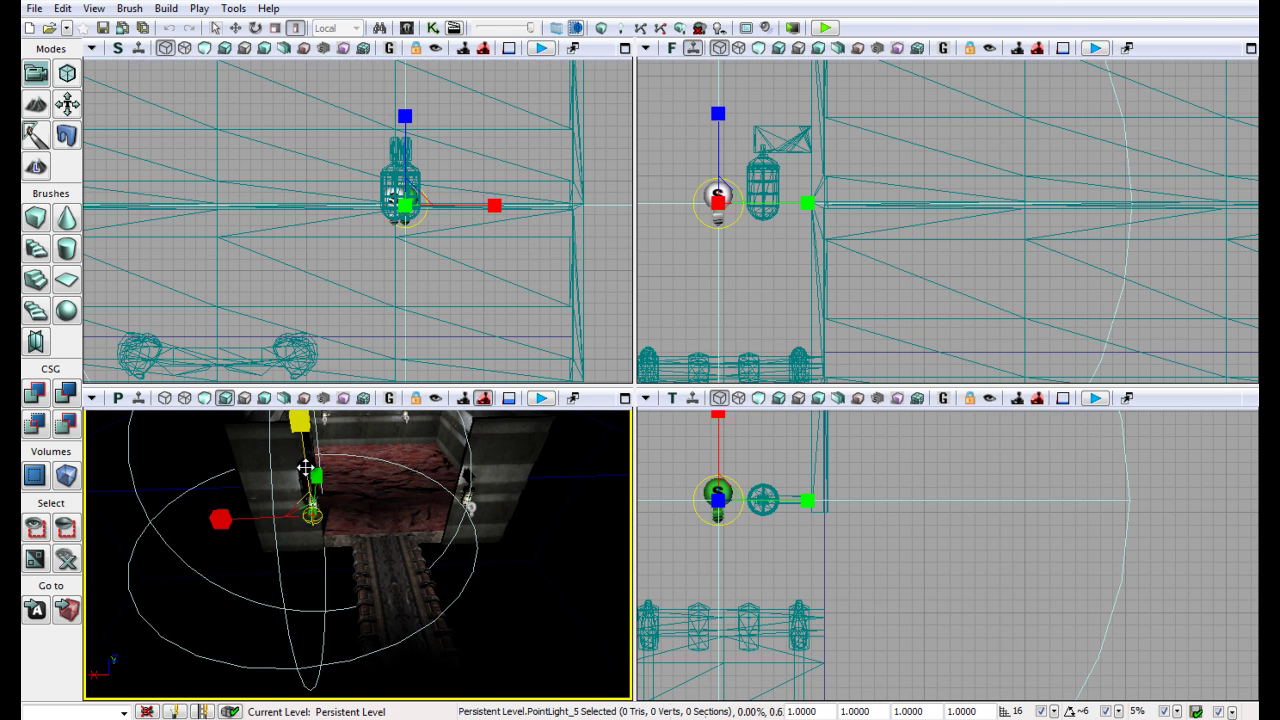
pyautogui.moveTo(304, 467); pyautogui.dragTo(301, 456)
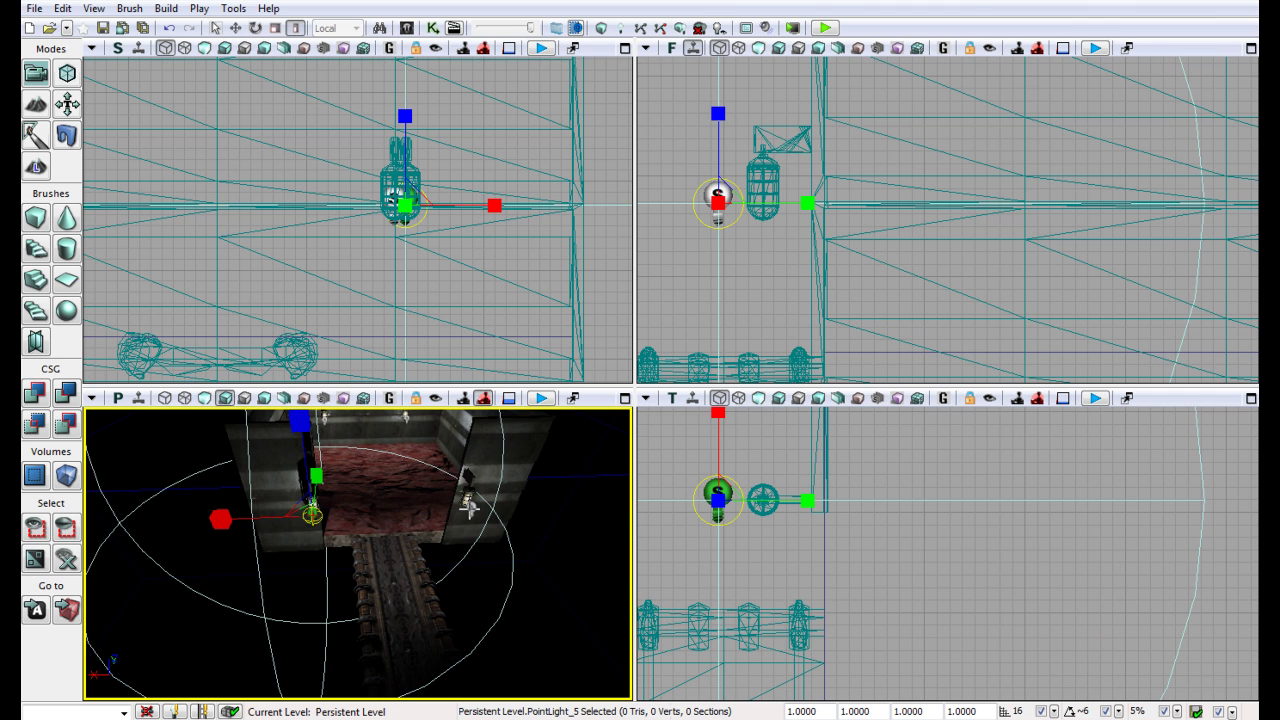
pyautogui.click(470, 506)
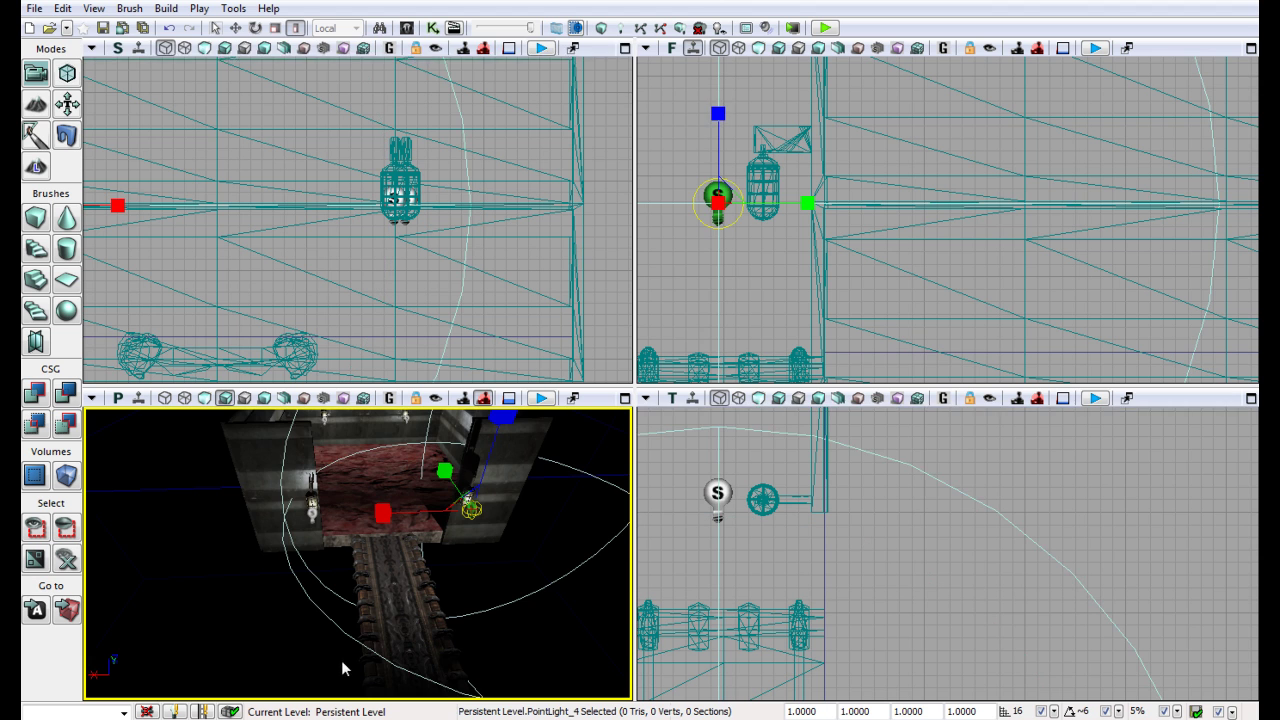
# - Run a full build of the level with Build All and close the Map Check report
pyautogui.moveTo(322, 663); pyautogui.dragTo(343, 700, button='right')
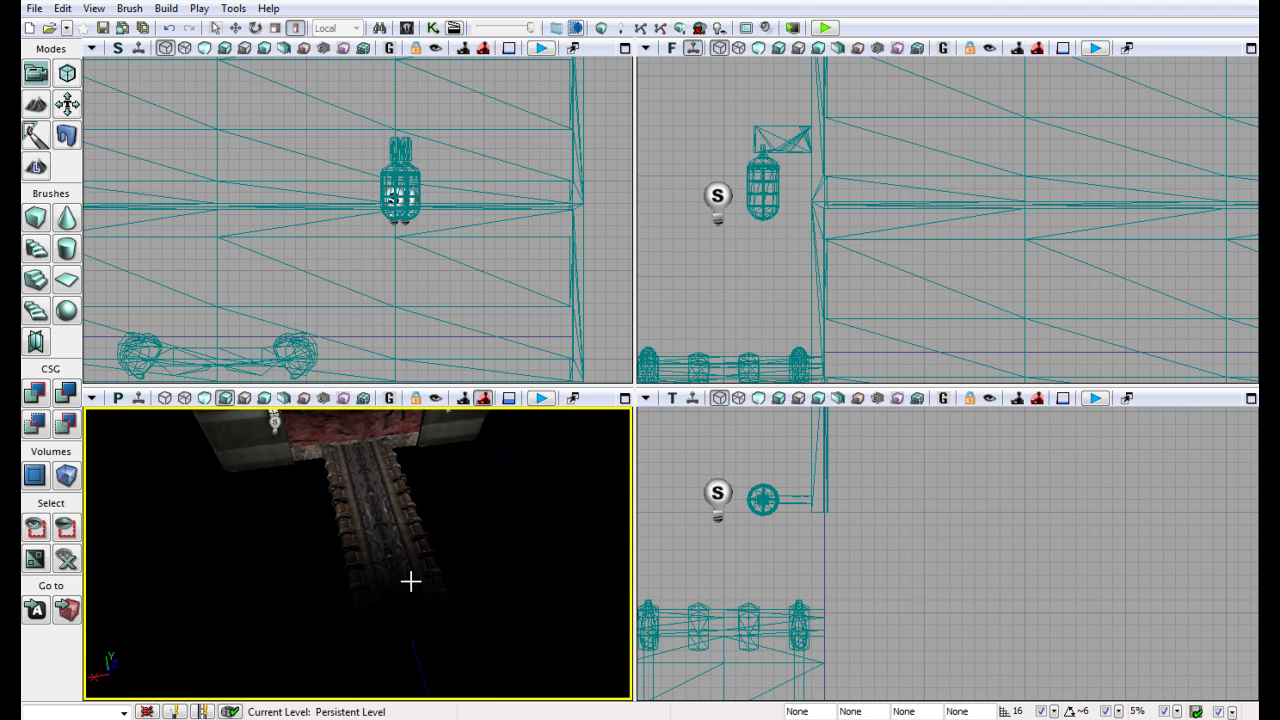
pyautogui.moveTo(408, 584); pyautogui.dragTo(490, 594)
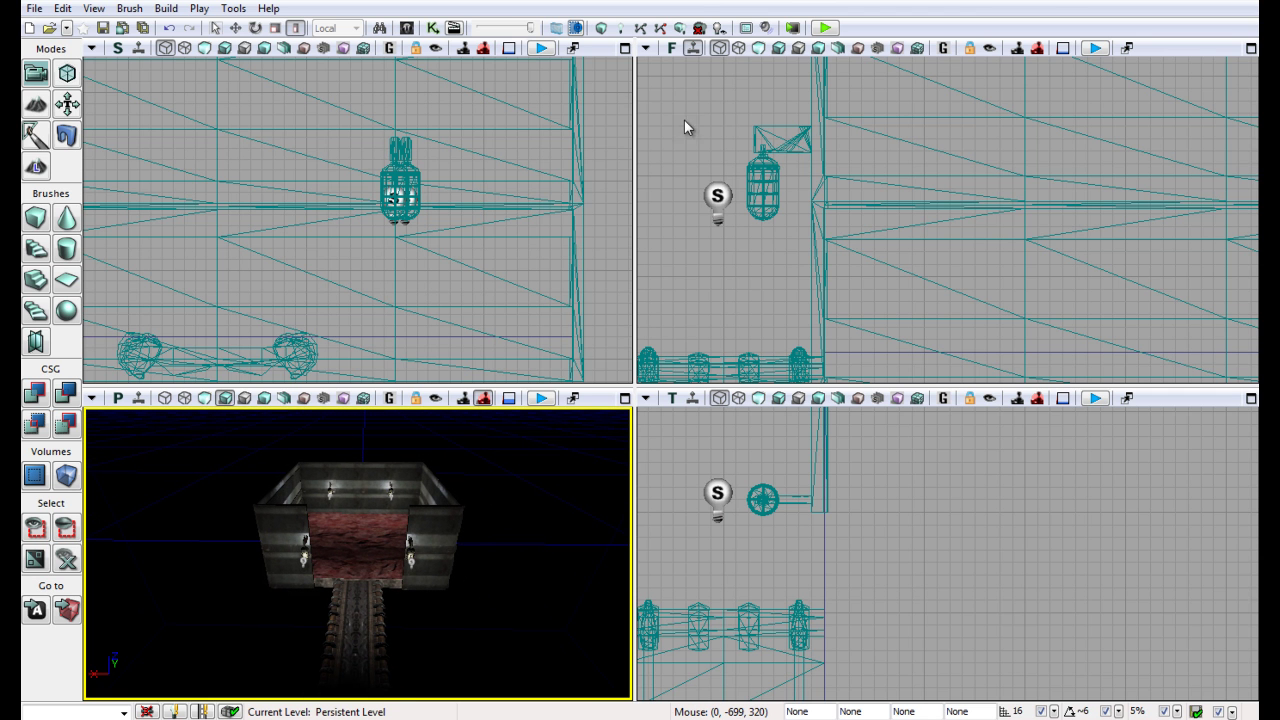
pyautogui.click(681, 29)
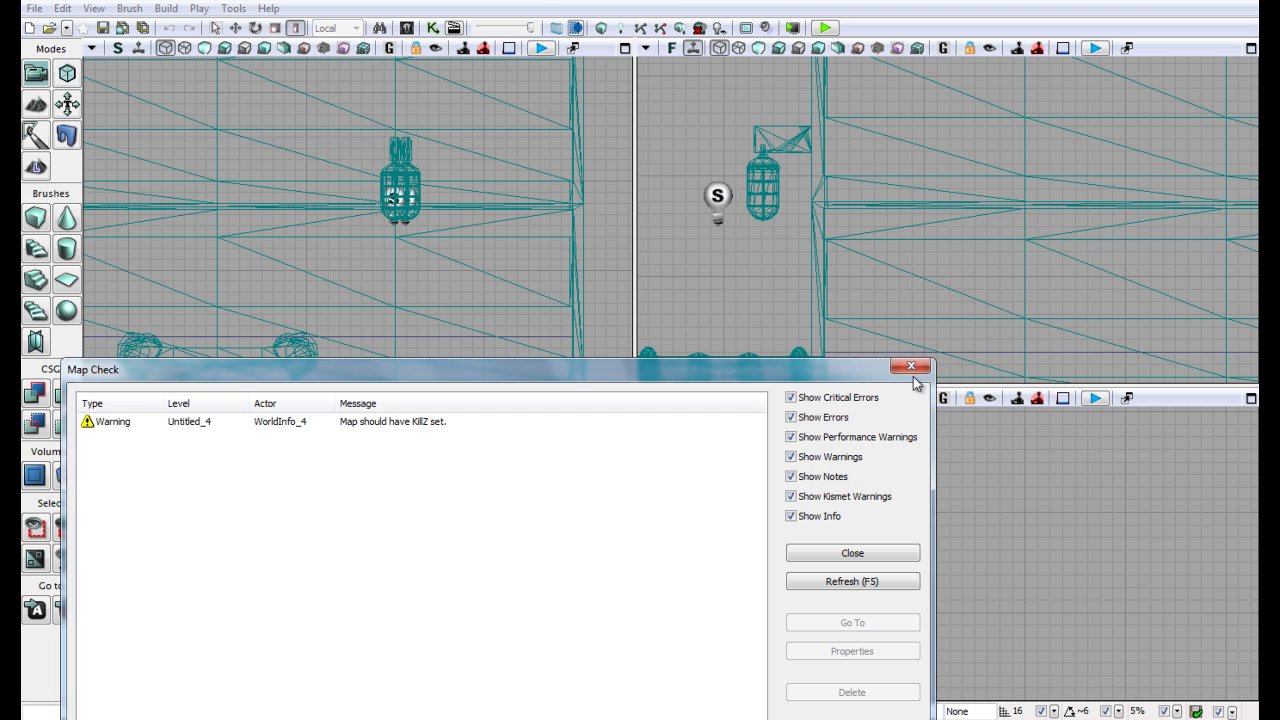
pyautogui.click(911, 367)
# - Start a play test of the level from the middle of the walkway bridge
pyautogui.click(364, 595)
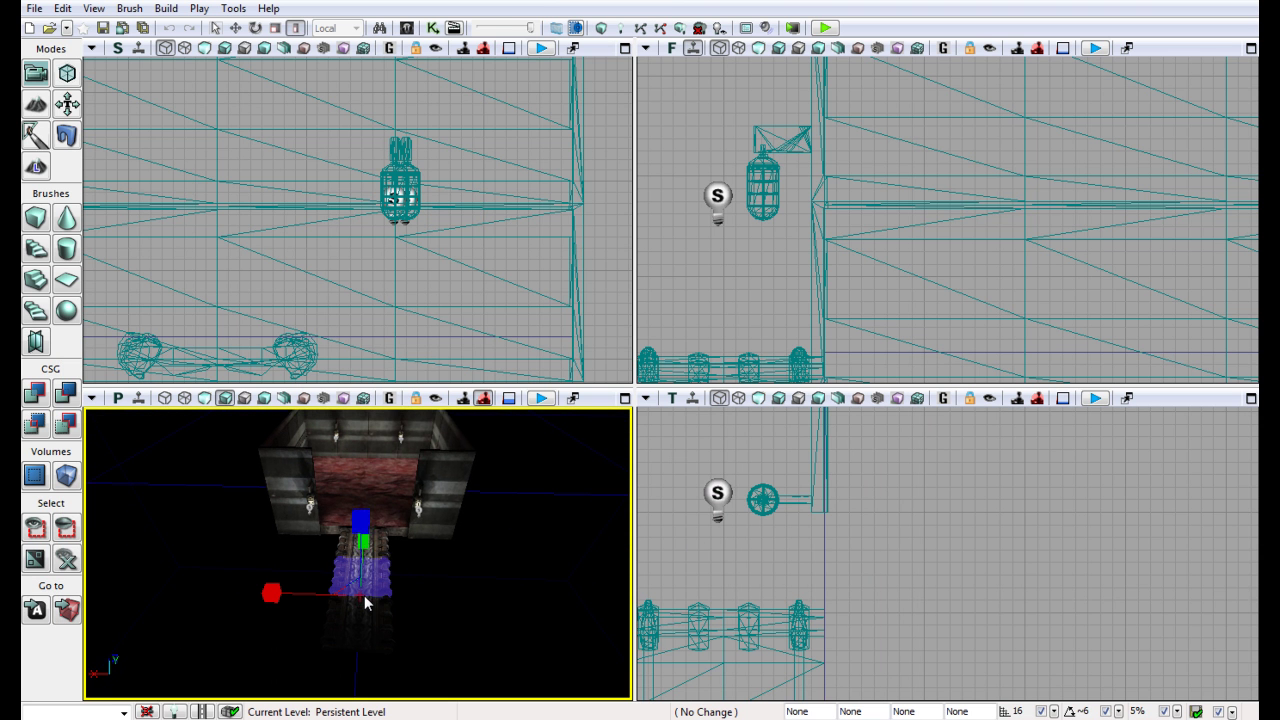
pyautogui.rightClick(364, 595)
pyautogui.click(398, 565)
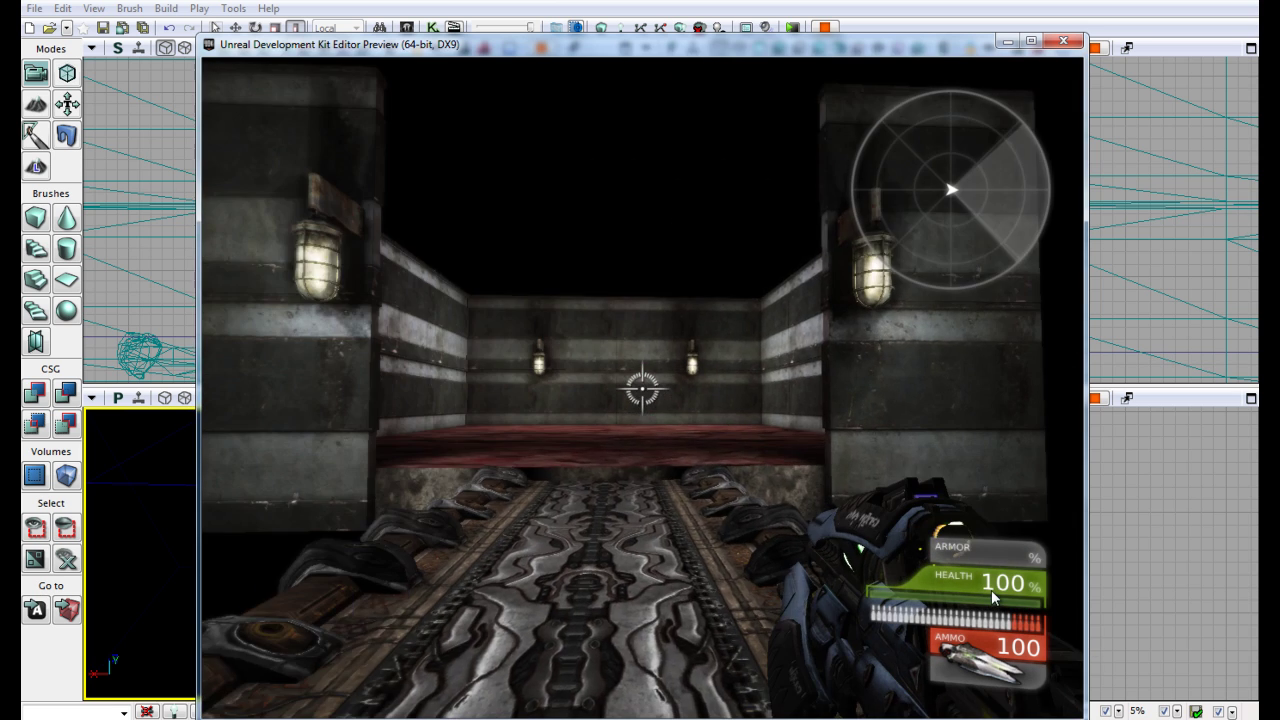
# - Walk from the walkway into the room and inspect the wall lights, the wall lighting and the entrance in the play preview
pyautogui.press('w')
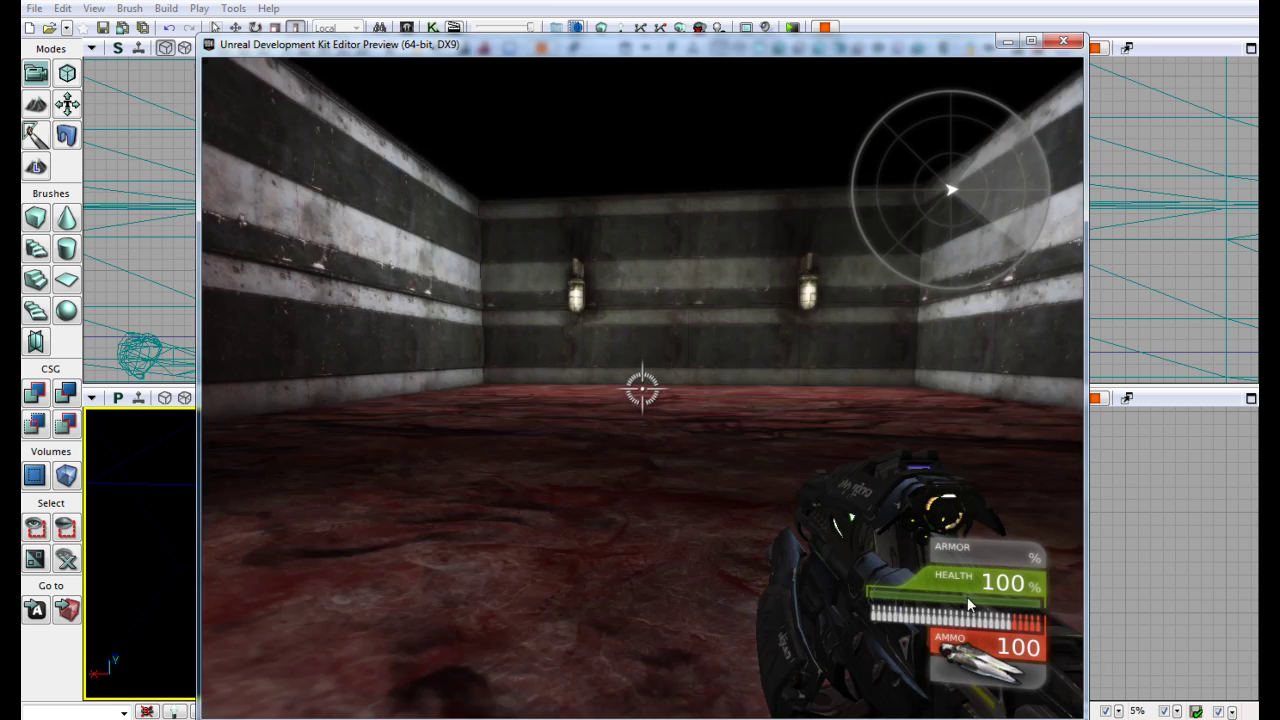
pyautogui.press('w')
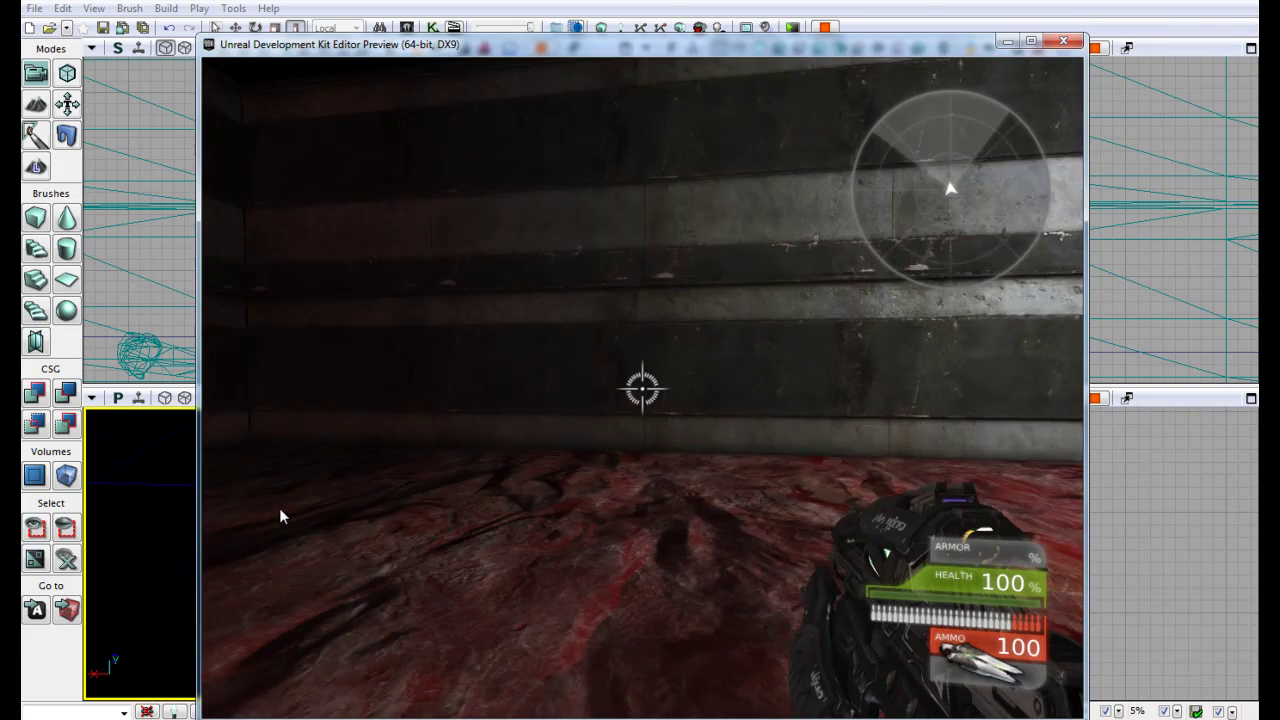
pyautogui.press('w')
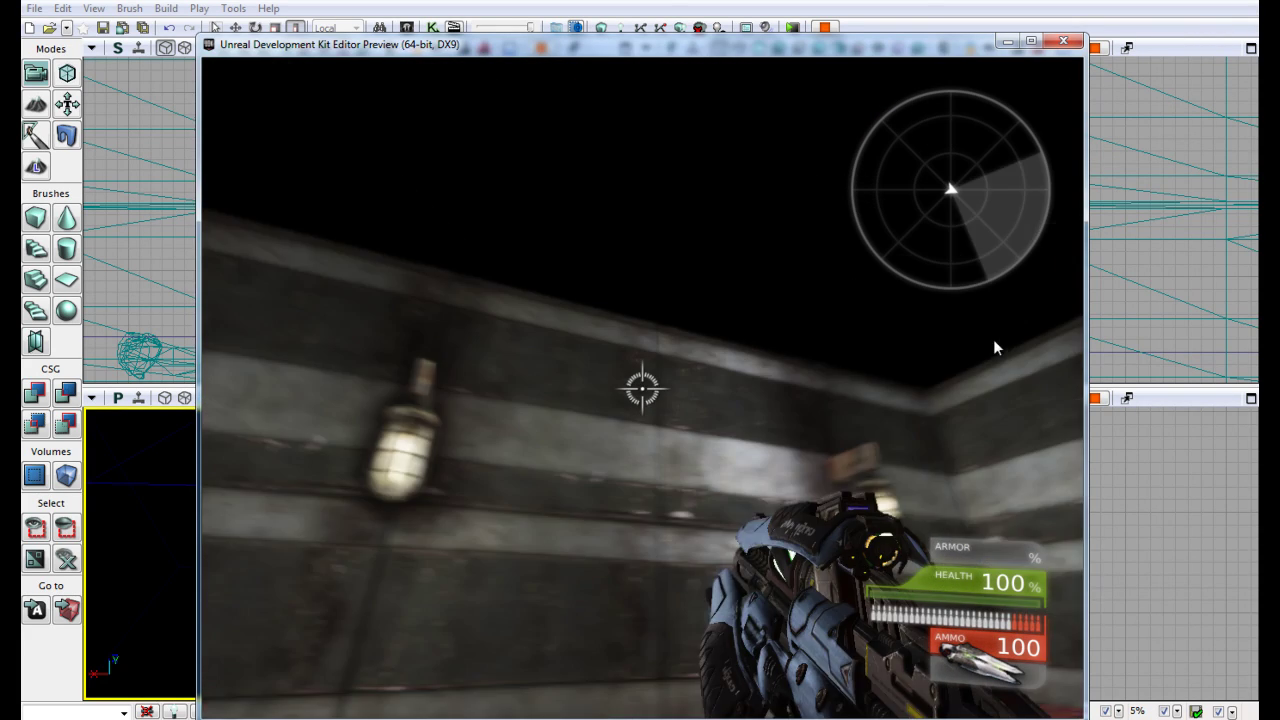
pyautogui.press('w')
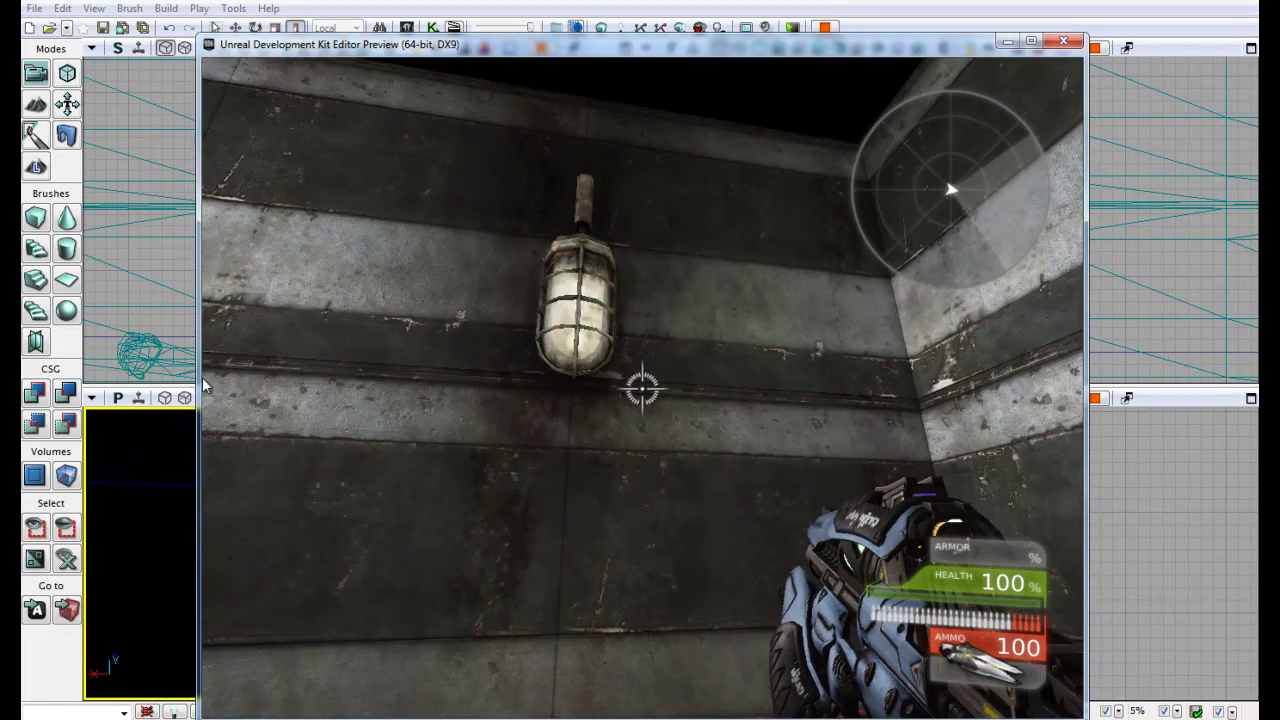
pyautogui.press('d')
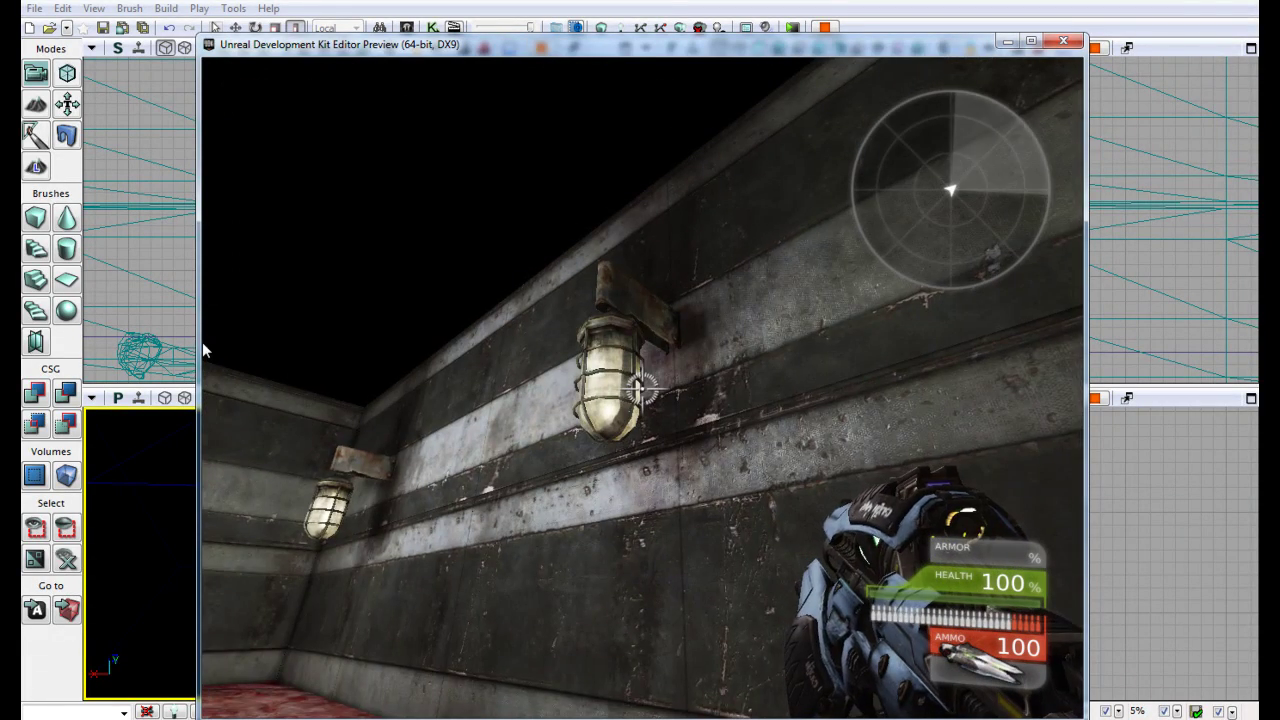
pyautogui.press('w')
pyautogui.press('s')
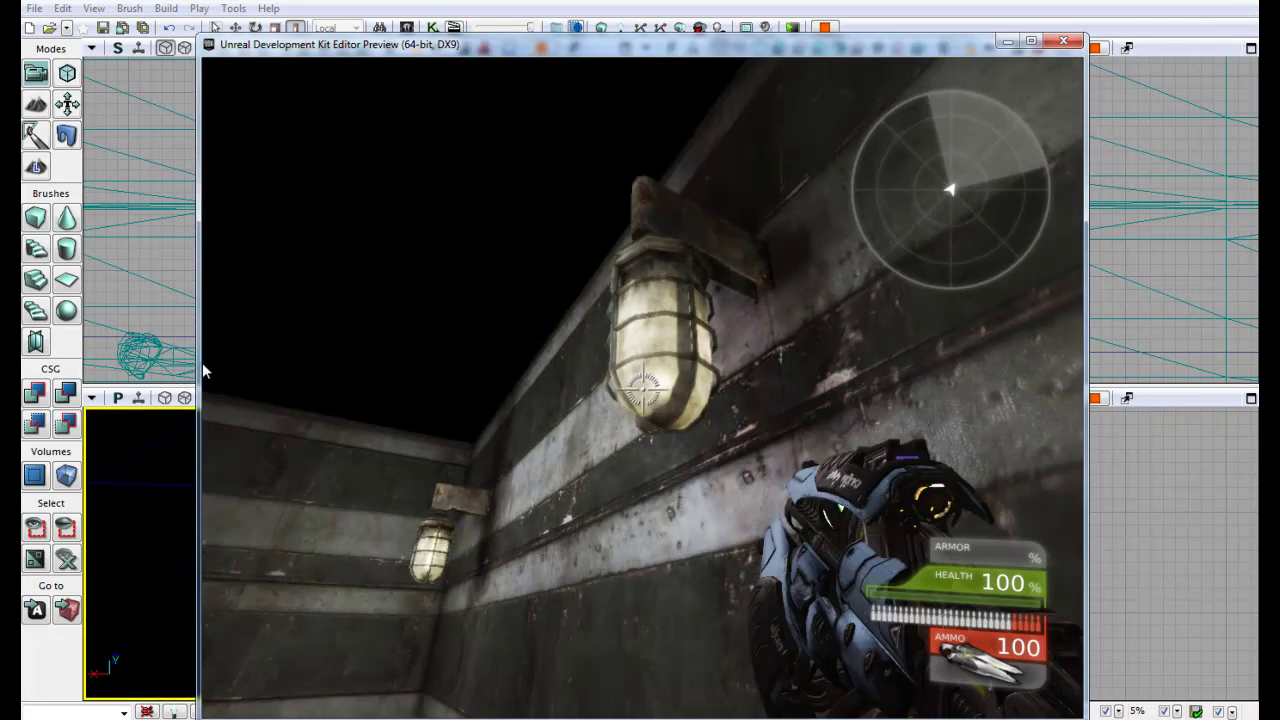
pyautogui.press('s')
pyautogui.press('w')
pyautogui.press('s')
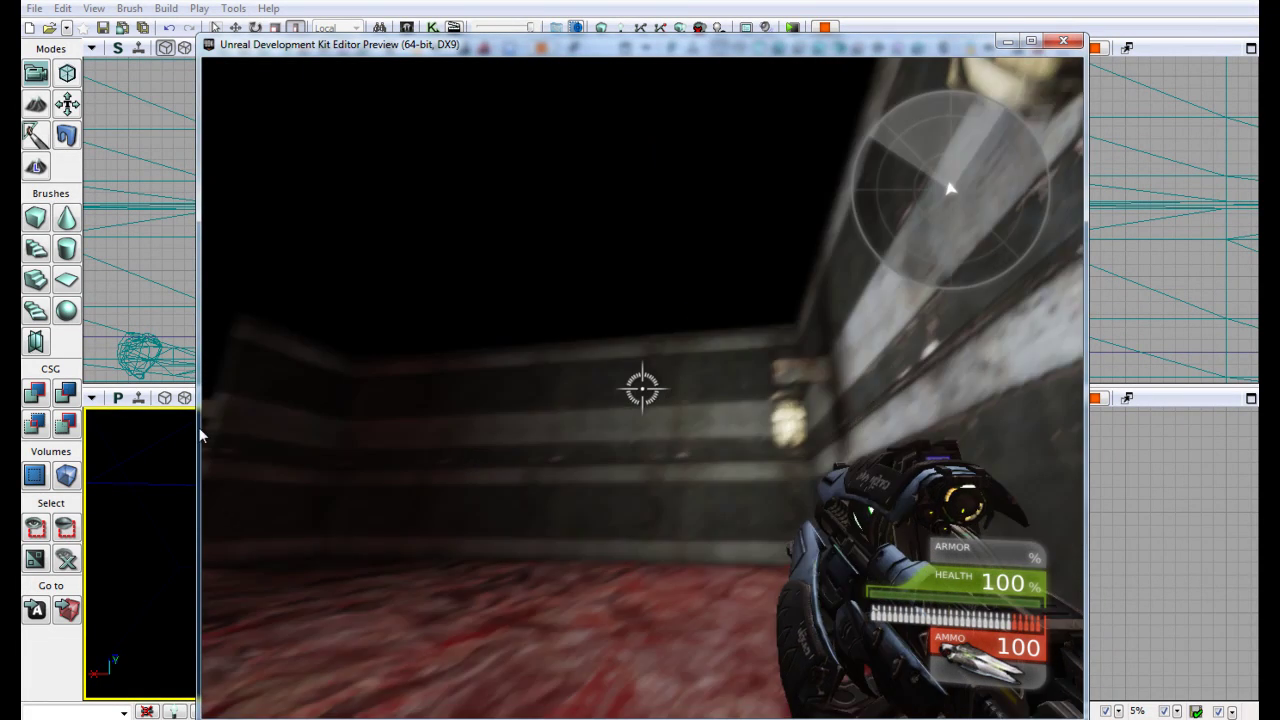
pyautogui.press('w')
pyautogui.press('w')
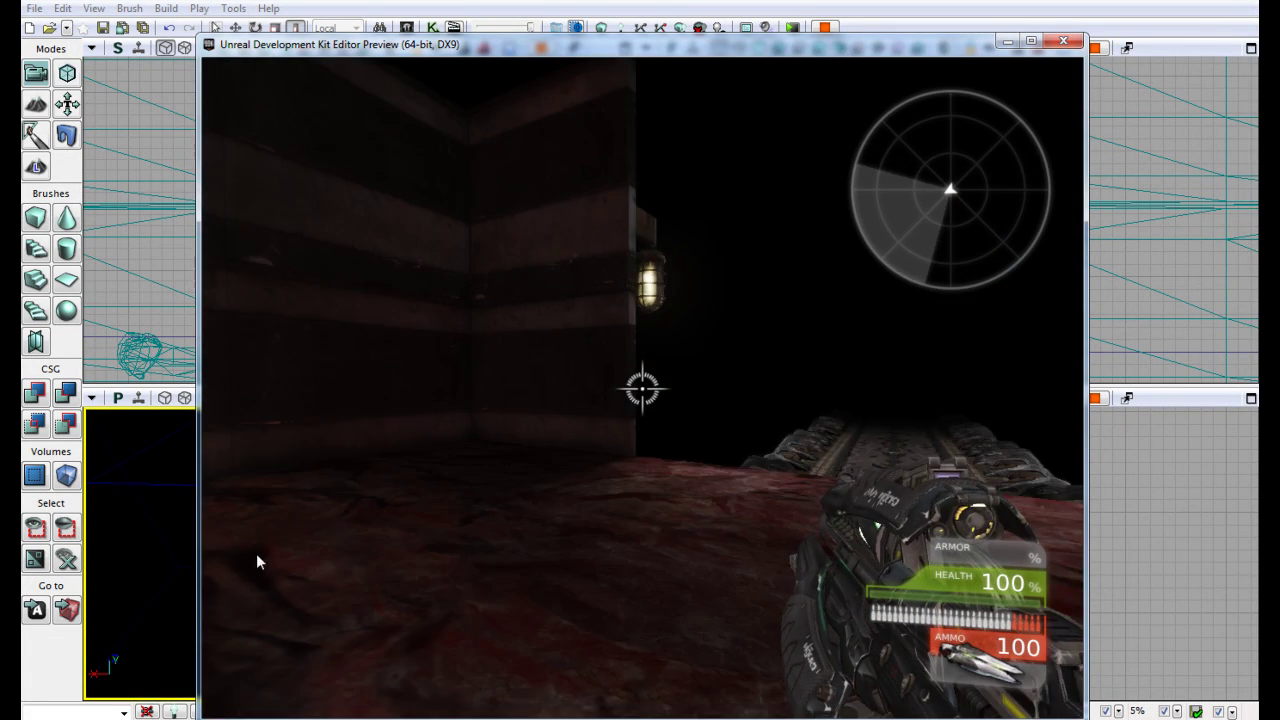
# - Walk between the room and the walkway bridge in the play preview, examining the bridge lighting and the entrance wall lights from outside
pyautogui.press('Right')
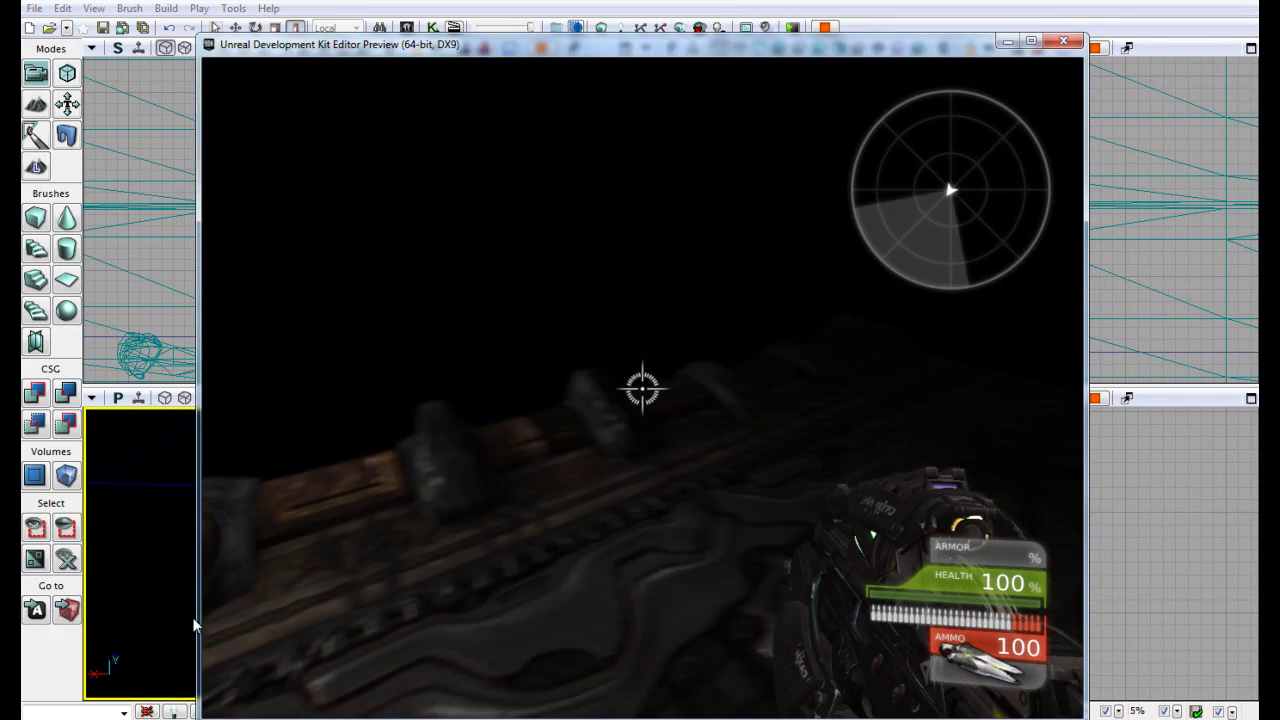
pyautogui.press('pagedown')
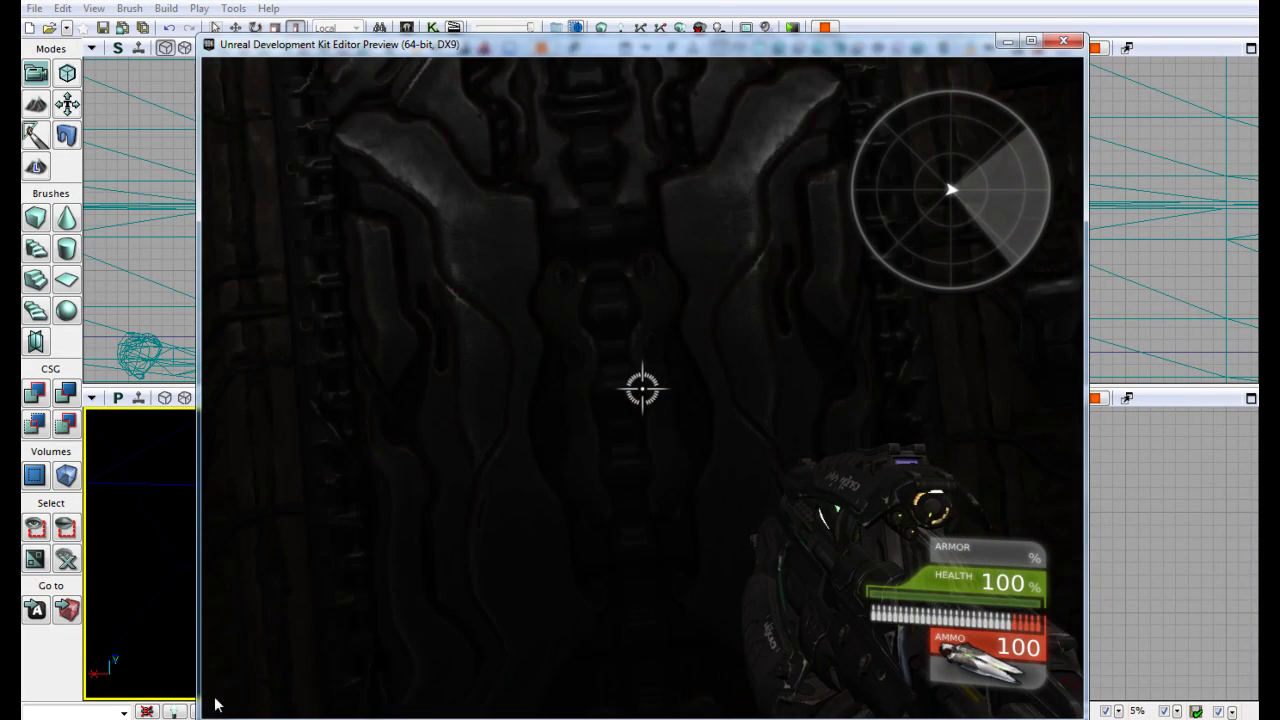
pyautogui.press('w')
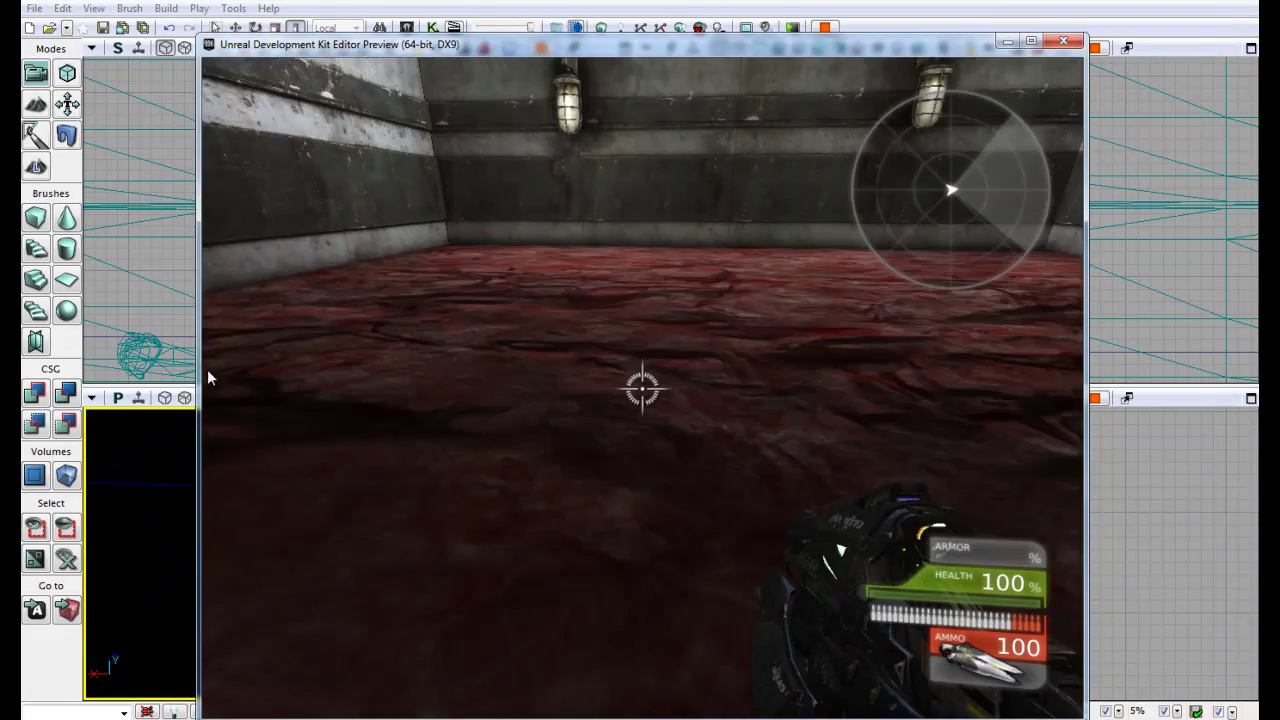
pyautogui.press('Left')
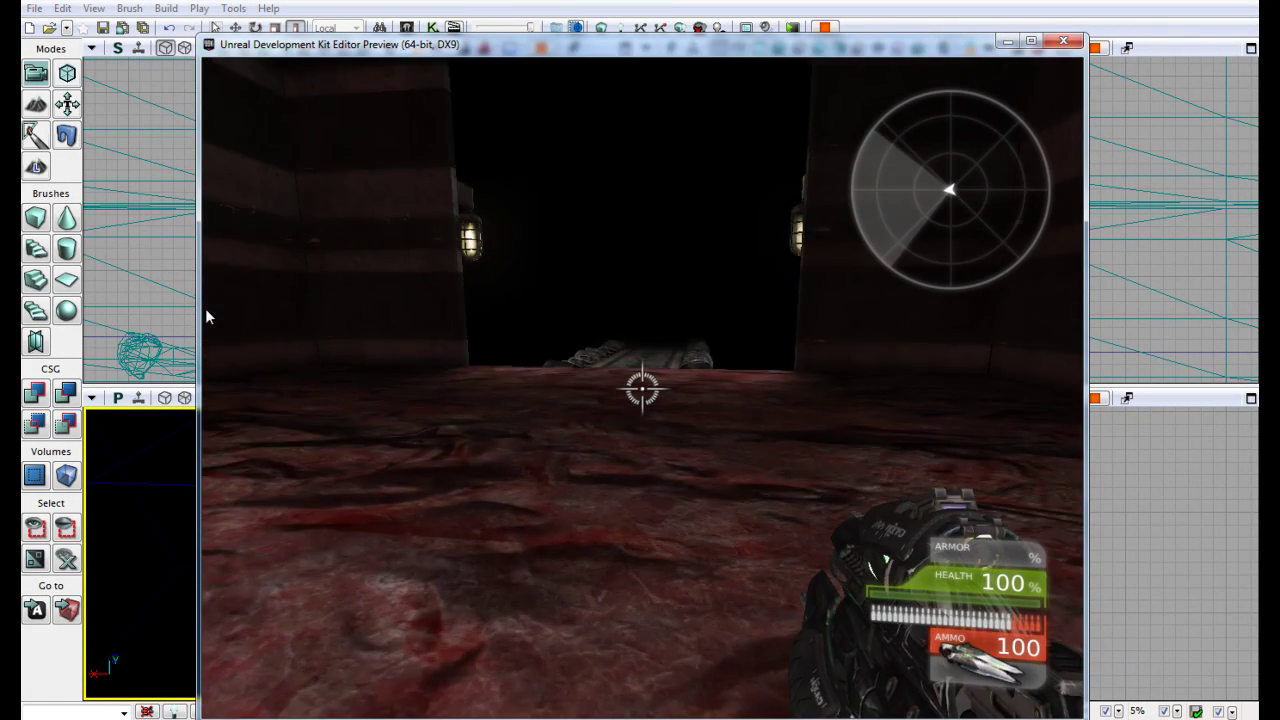
pyautogui.press('w')
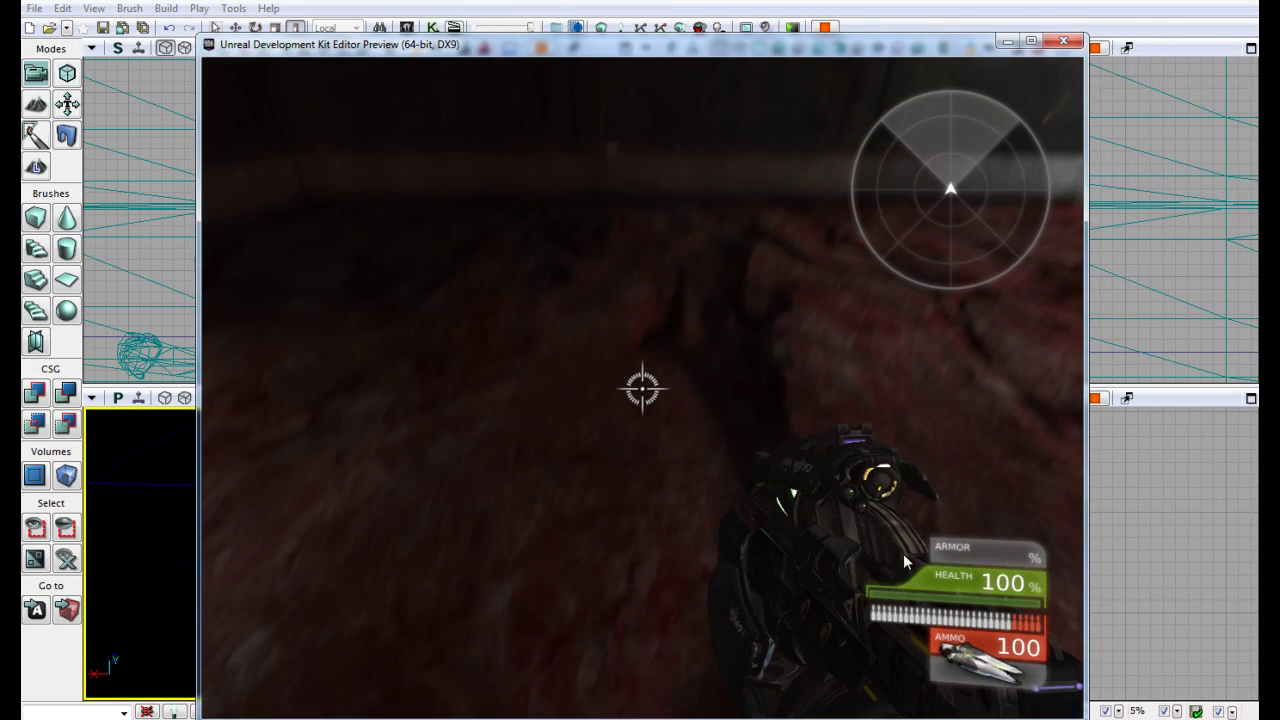
pyautogui.press('Left')
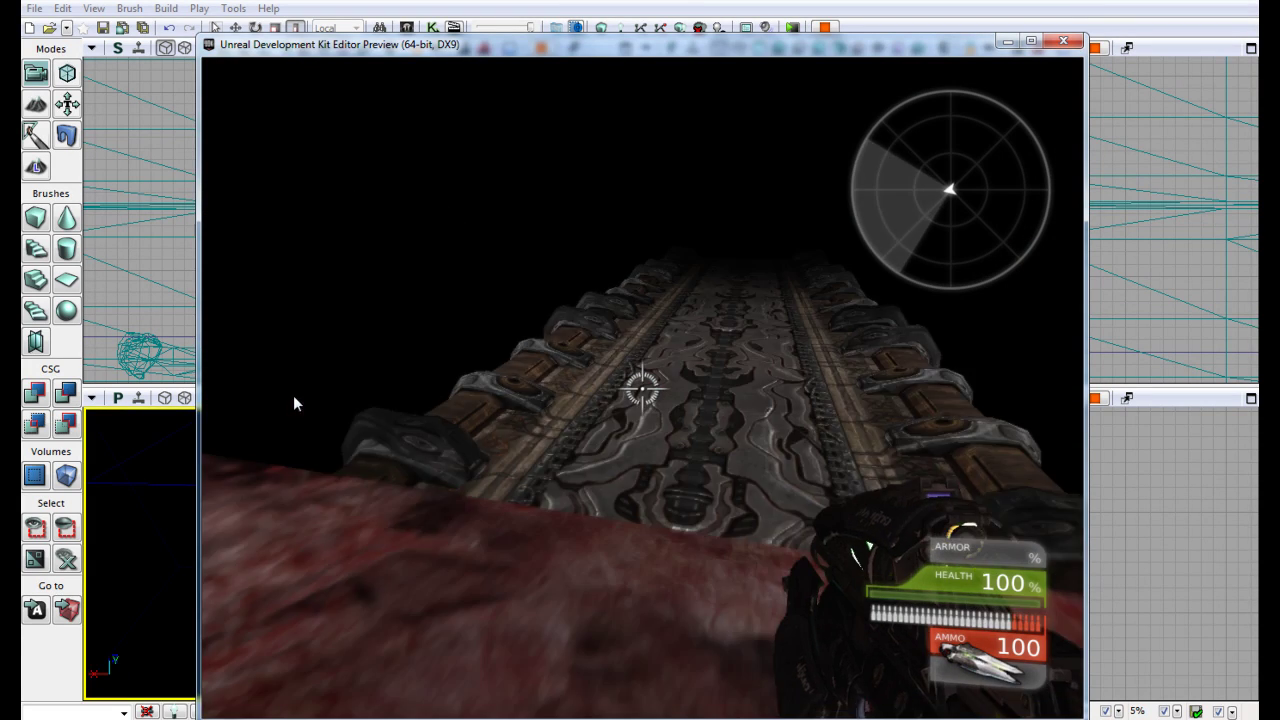
pyautogui.press('w')
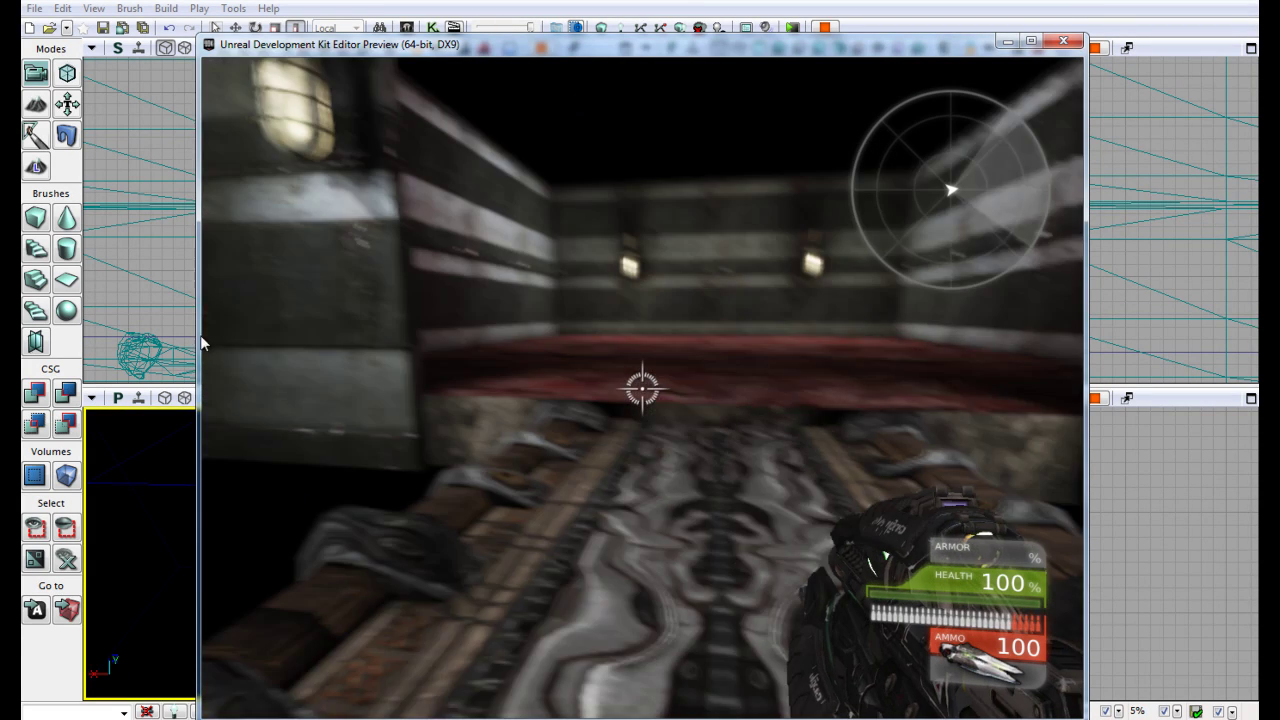
pyautogui.press('s')
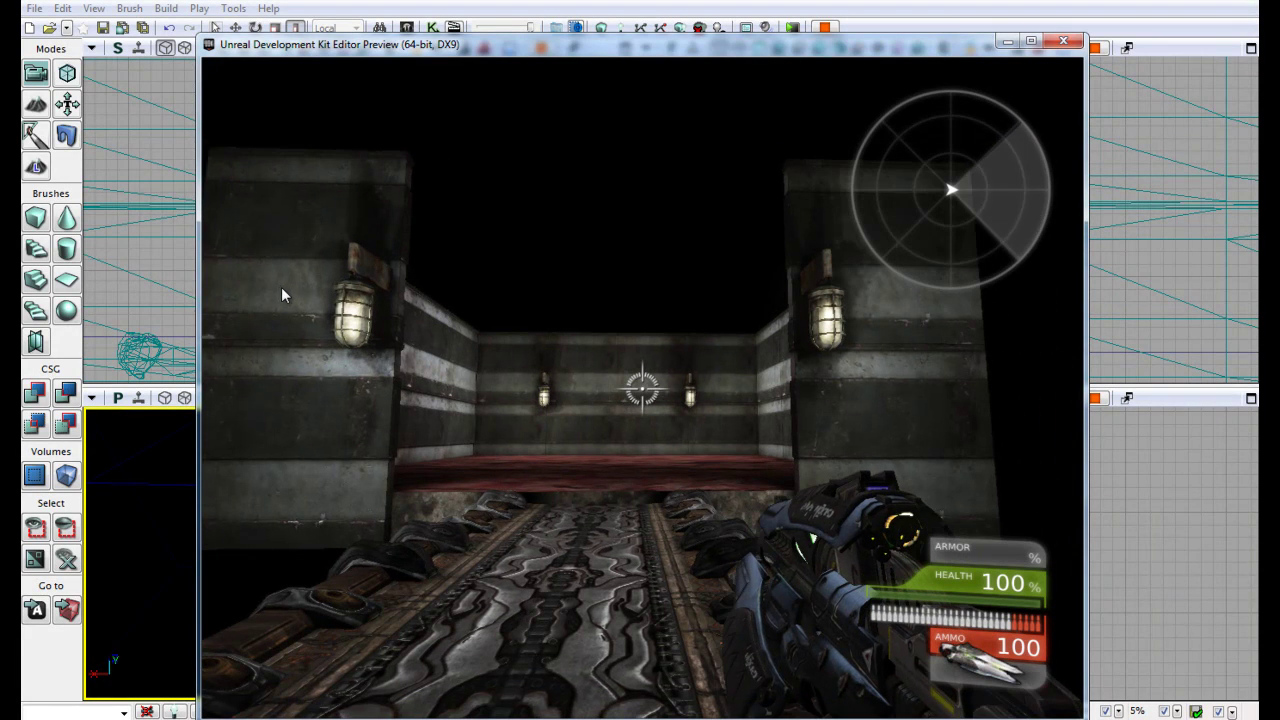